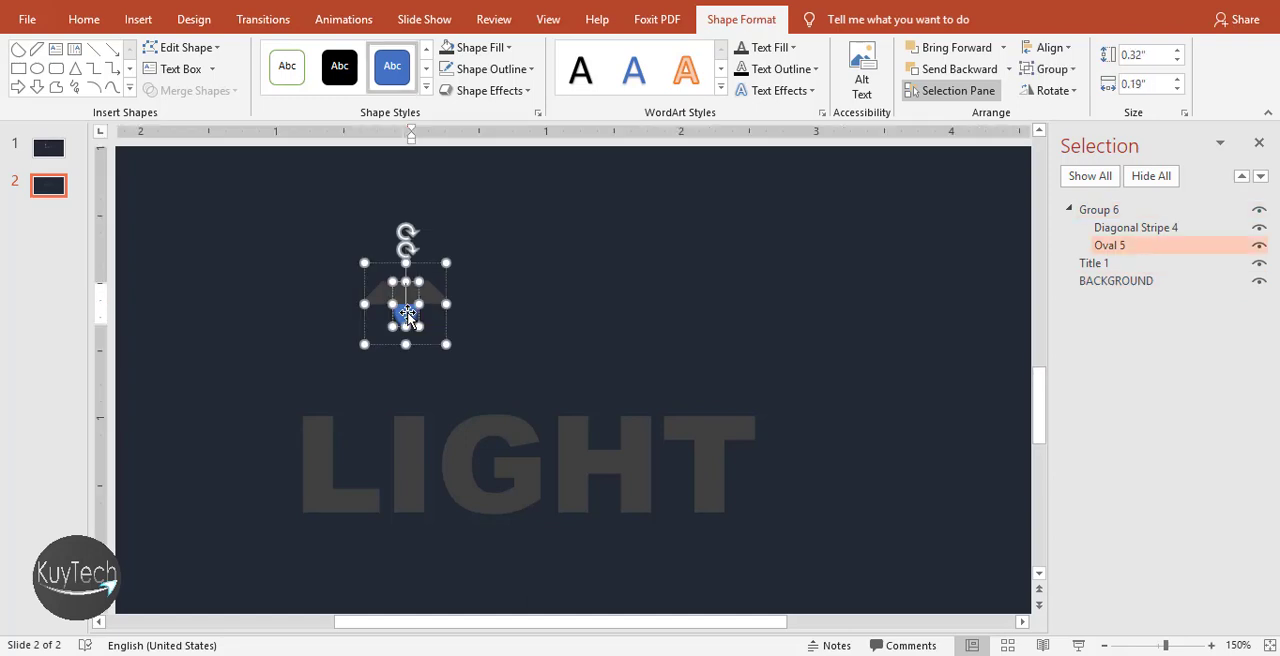
# Fill the bulb oval under the lampshade with white
pyautogui.click(478, 47)
pyautogui.click(443, 82)
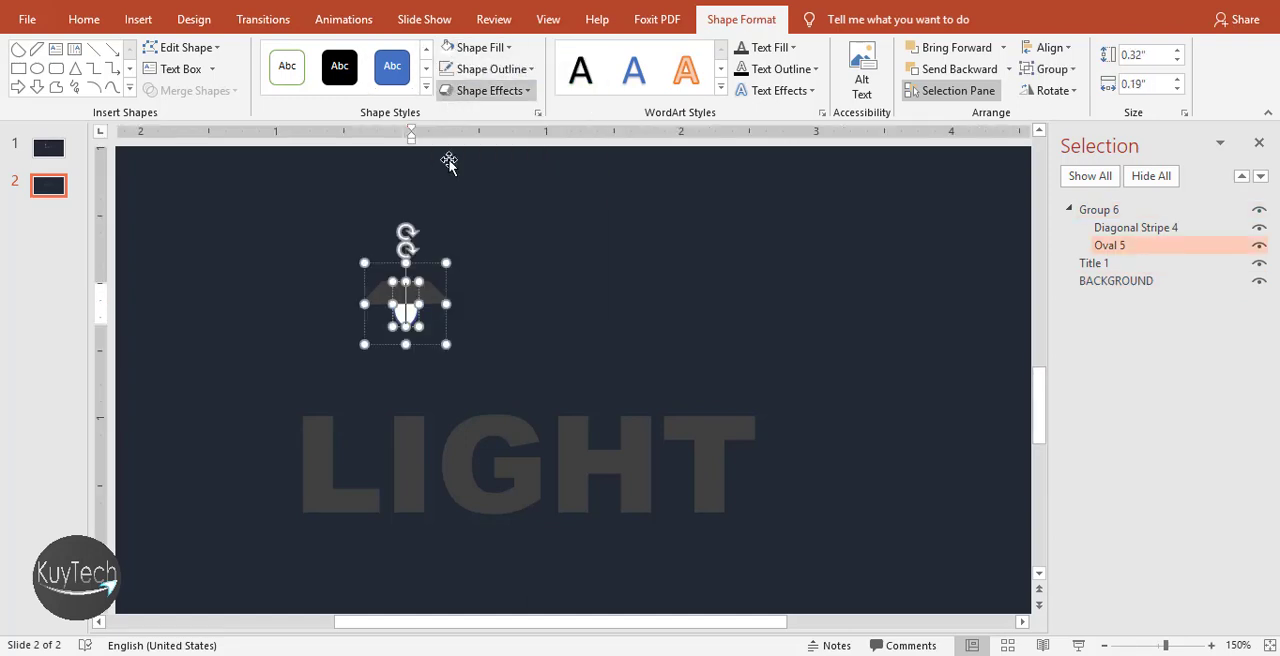
pyautogui.click(490, 261)
pyautogui.click(407, 292)
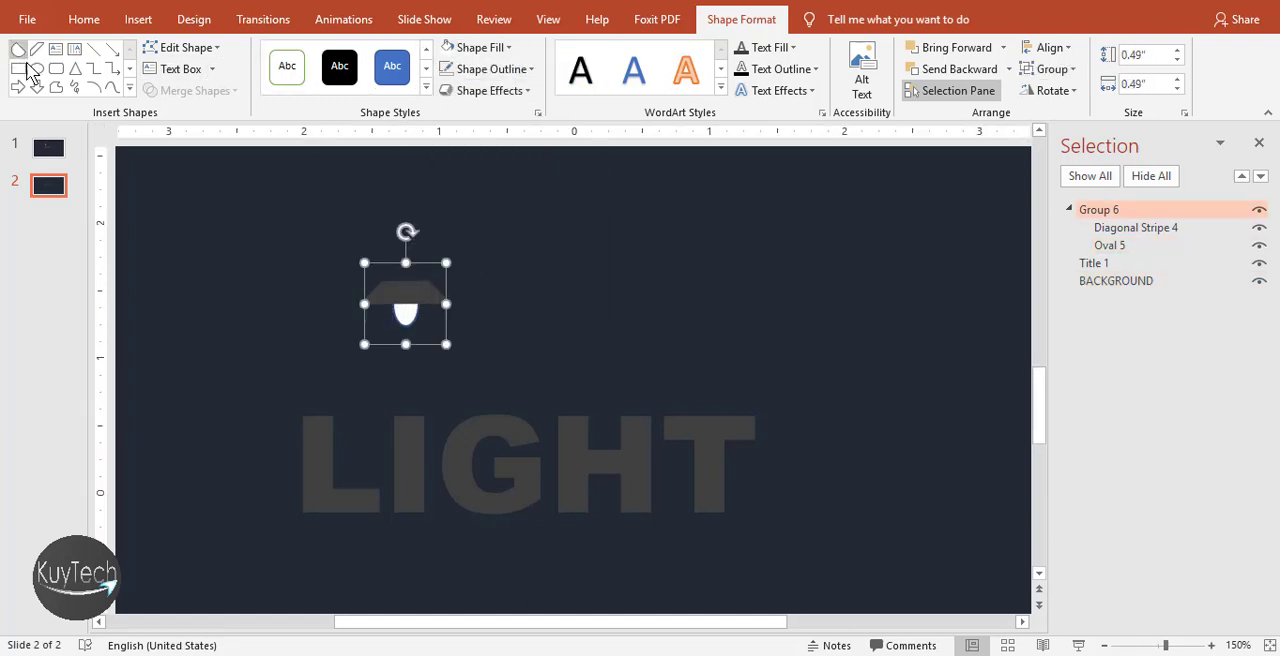
# Draw a thin vertical rod rectangle about 0.55" by 0.05" above the lampshade and place it behind the lamp group
pyautogui.click(19, 69)
pyautogui.keyDown('ctrl'); pyautogui.scroll(15, 433, 264); pyautogui.keyUp('ctrl')
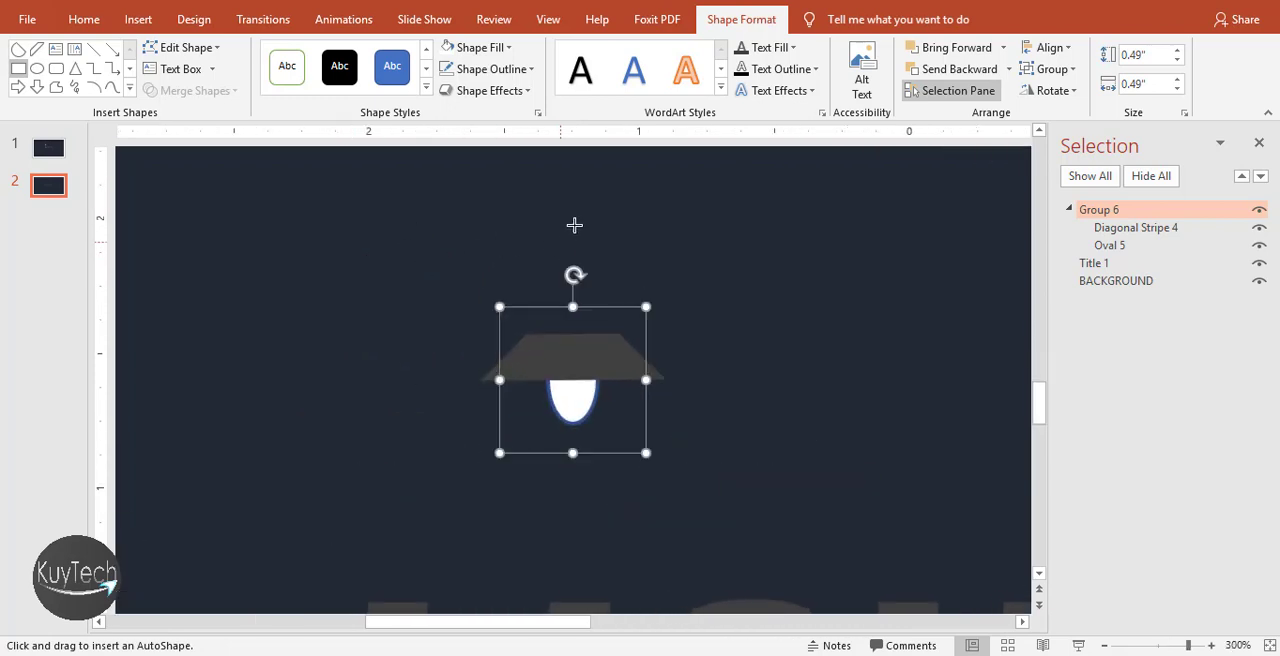
pyautogui.moveTo(566, 206); pyautogui.dragTo(571, 355)
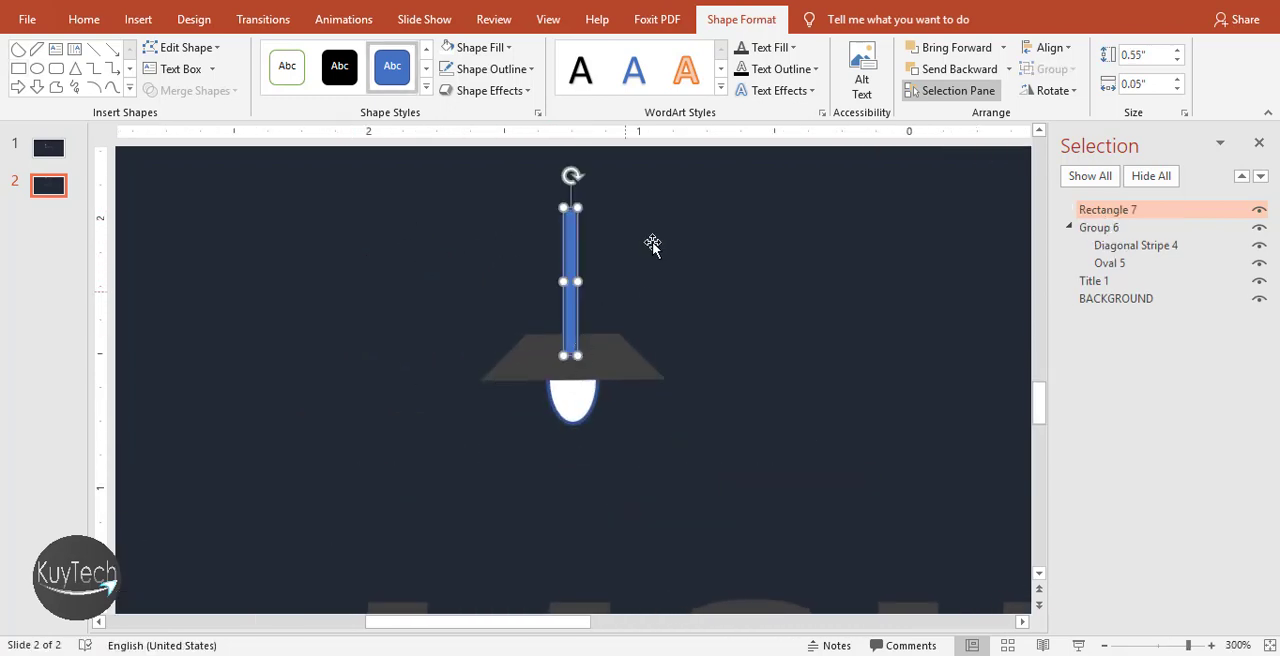
pyautogui.click(1068, 227)
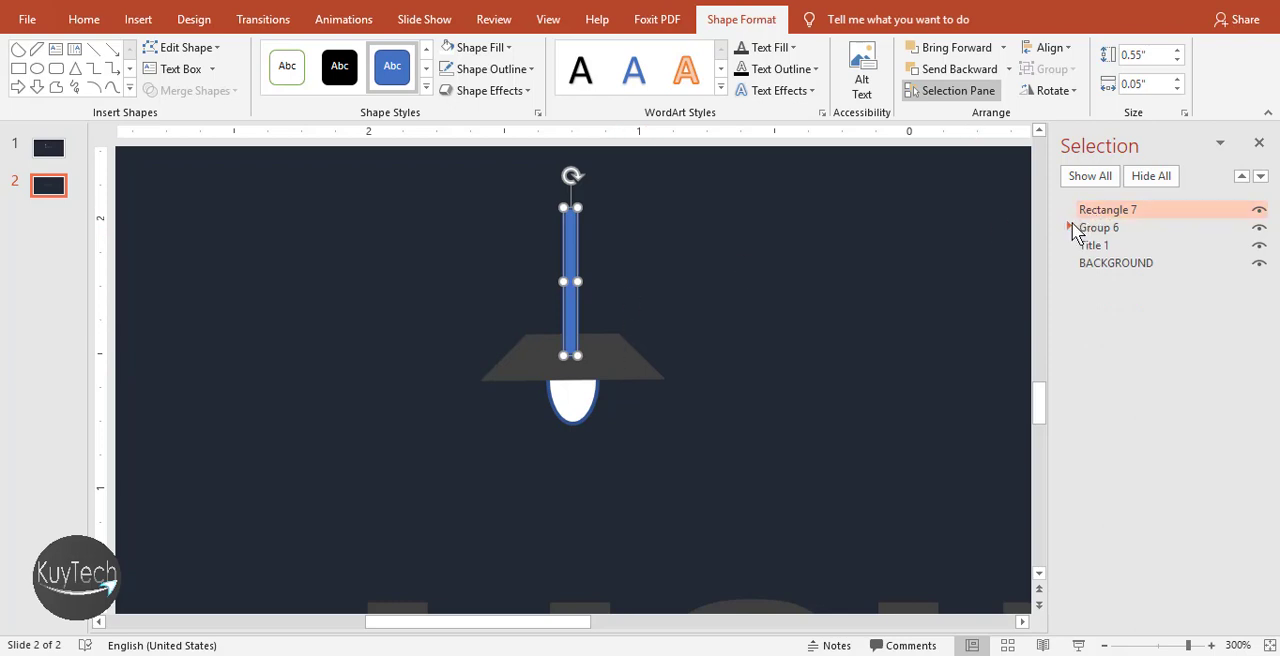
pyautogui.moveTo(1090, 210); pyautogui.dragTo(1078, 248)
# Remove the outline from the white bulb oval
pyautogui.click(588, 403)
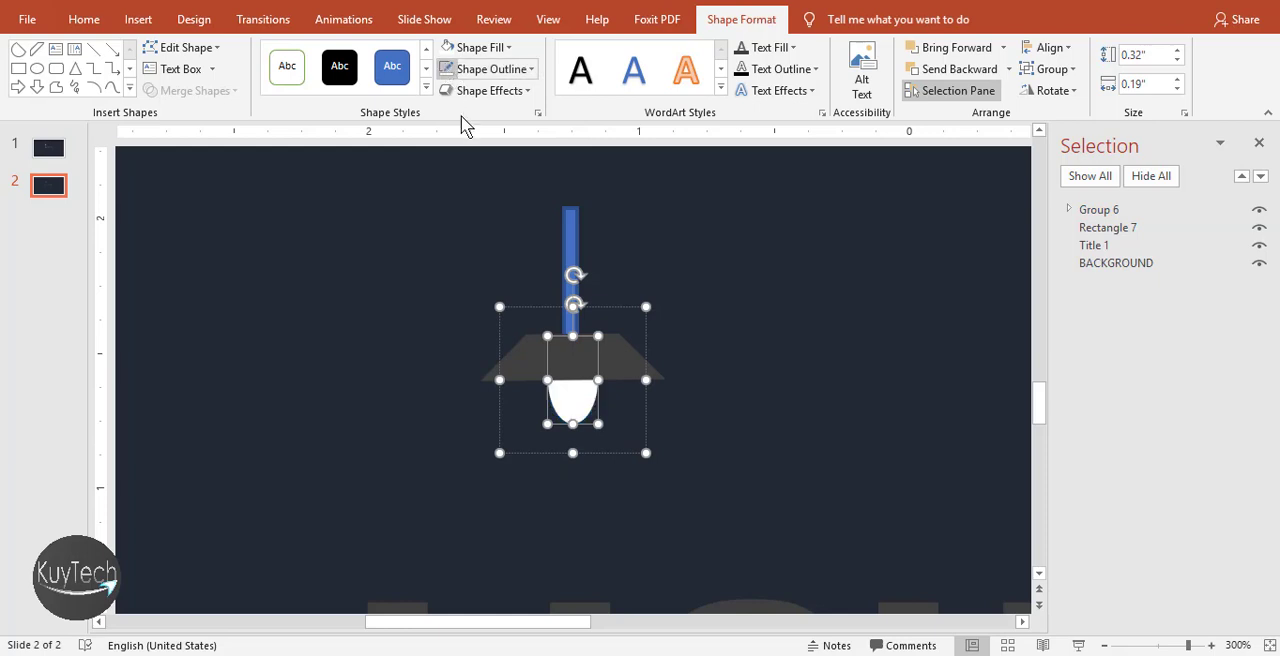
pyautogui.click(656, 288)
# Match the rod rectangle's fill to the lampshade's dark grey with the Eyedropper and remove its outline
pyautogui.click(570, 287)
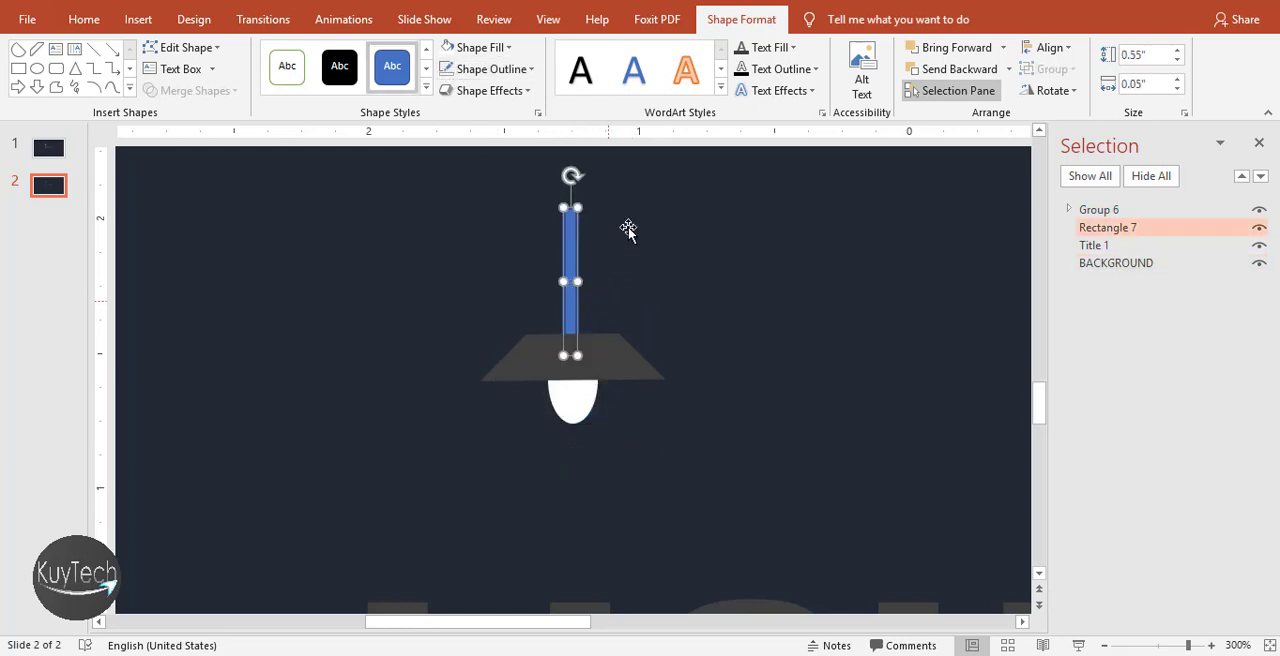
pyautogui.click(493, 49)
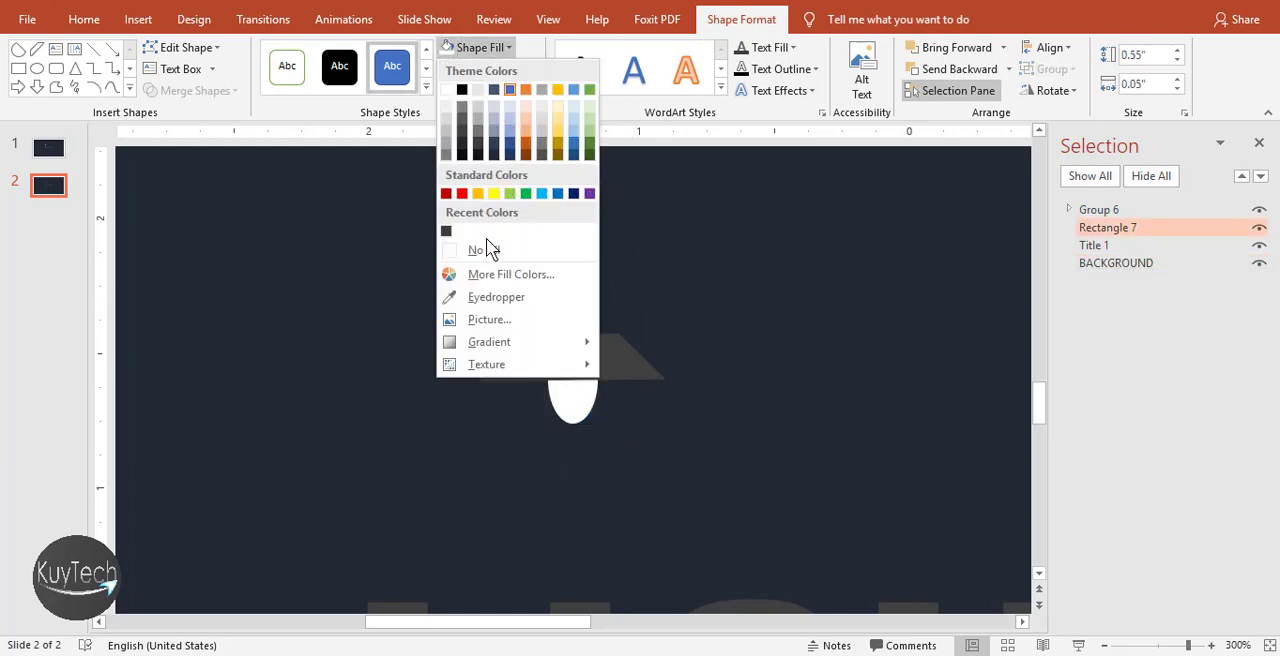
pyautogui.click(494, 297)
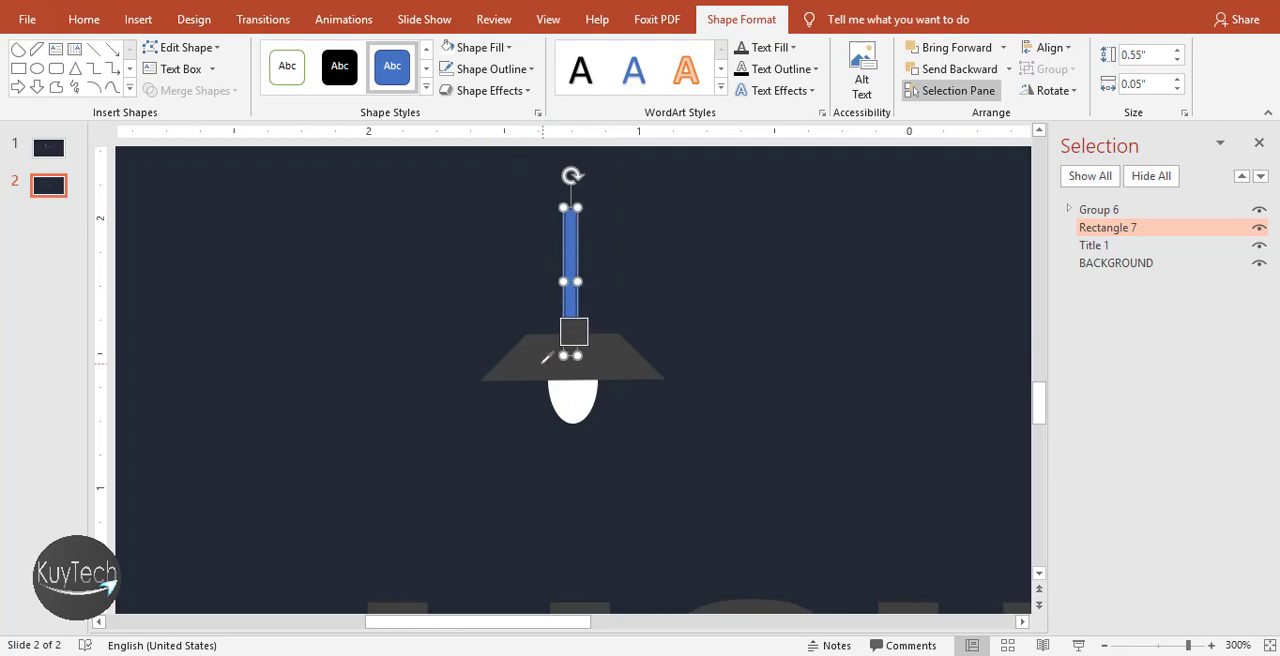
pyautogui.click(547, 357)
pyautogui.click(556, 272)
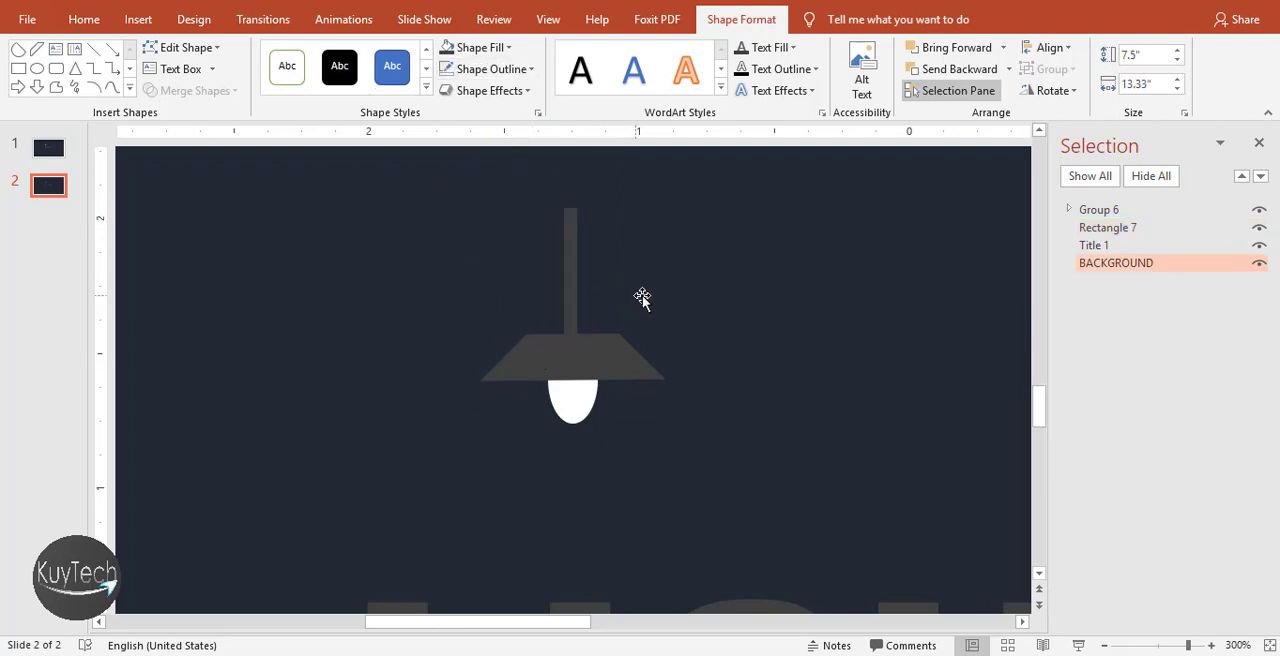
# Shift the rod slightly so it is centred over the lampshade
pyautogui.click(574, 296)
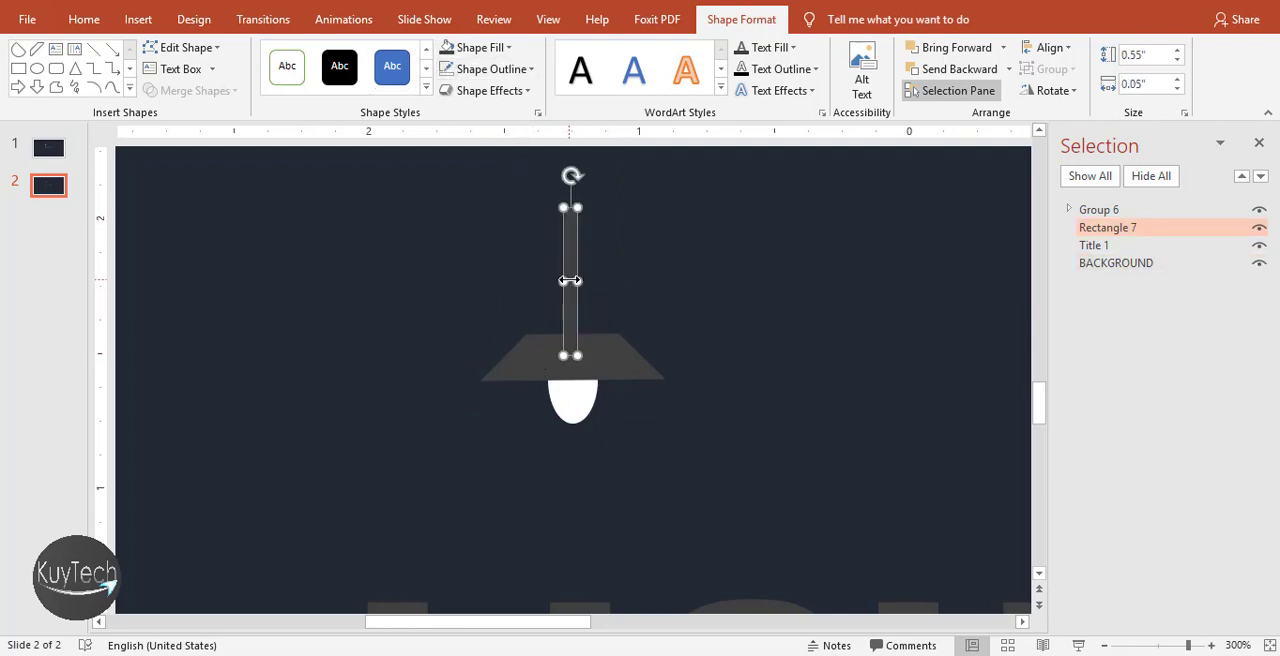
pyautogui.moveTo(570, 269); pyautogui.dragTo(573, 269)
pyautogui.click(648, 271)
pyautogui.scroll(-5, 576, 310)
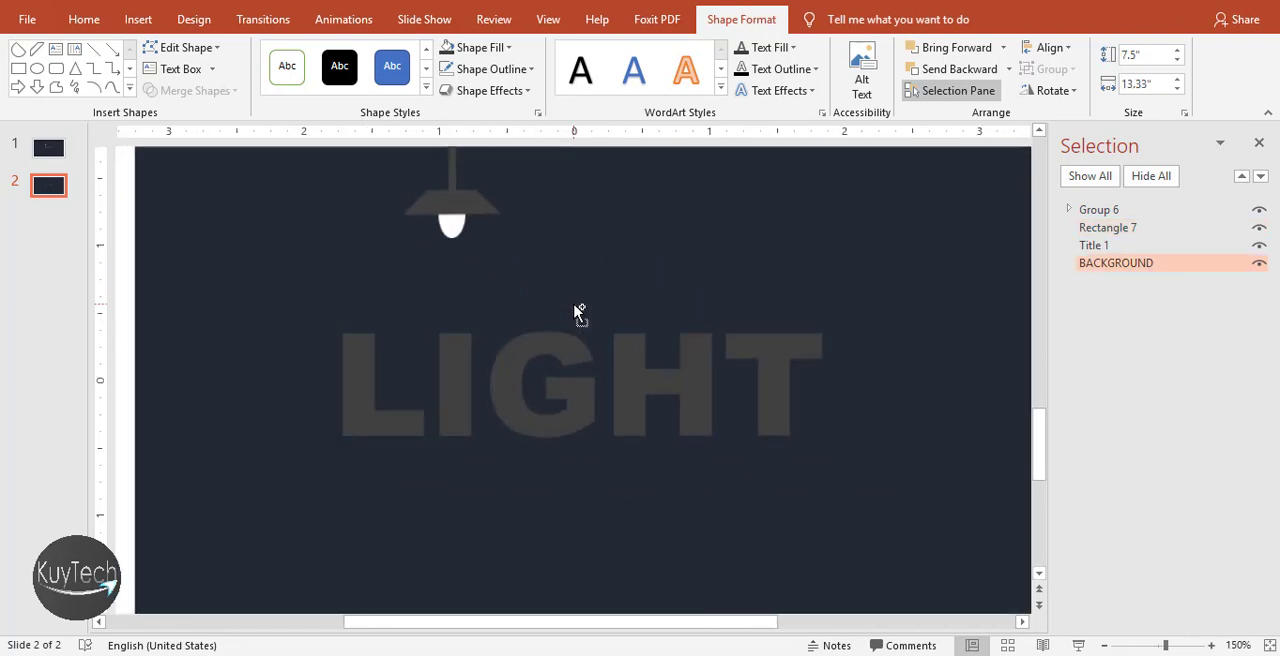
pyautogui.moveTo(435, 190); pyautogui.dragTo(444, 215)
pyautogui.scroll(-2, 529, 323)
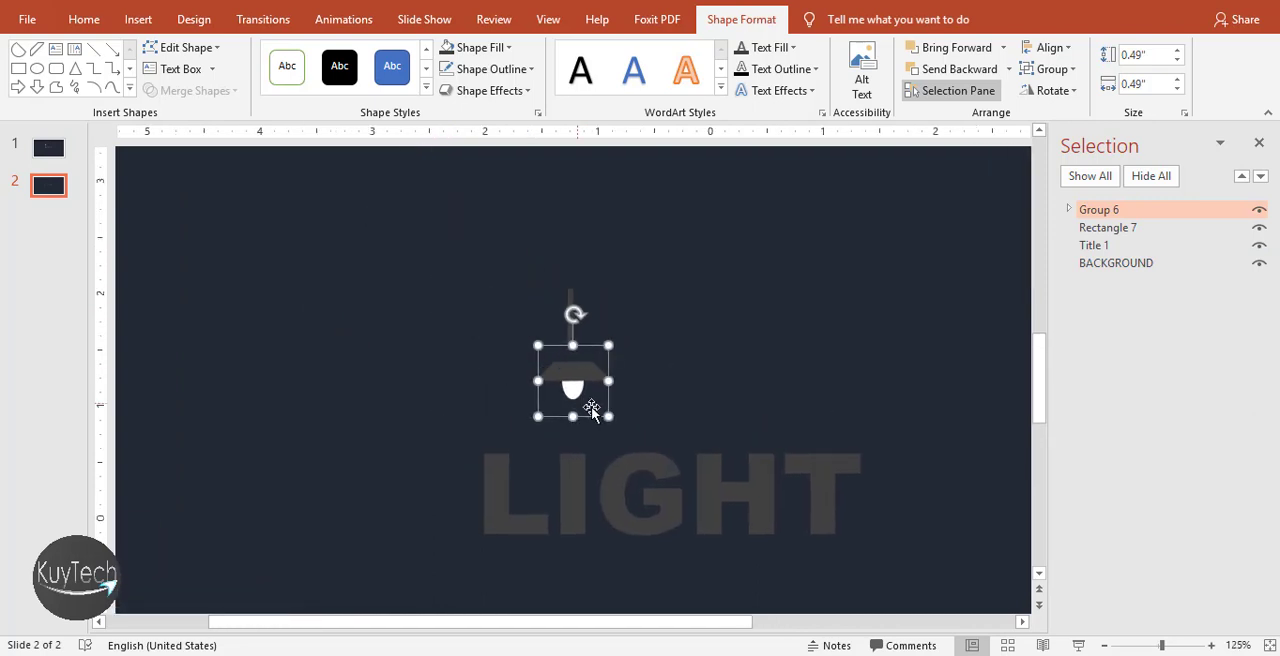
pyautogui.click(649, 314)
pyautogui.hotkey('ctrl', 'z')
# Group the rod with the lampshade and bulb group, and move the complete lamp slightly down towards the LIGHT text
pyautogui.click(579, 322)
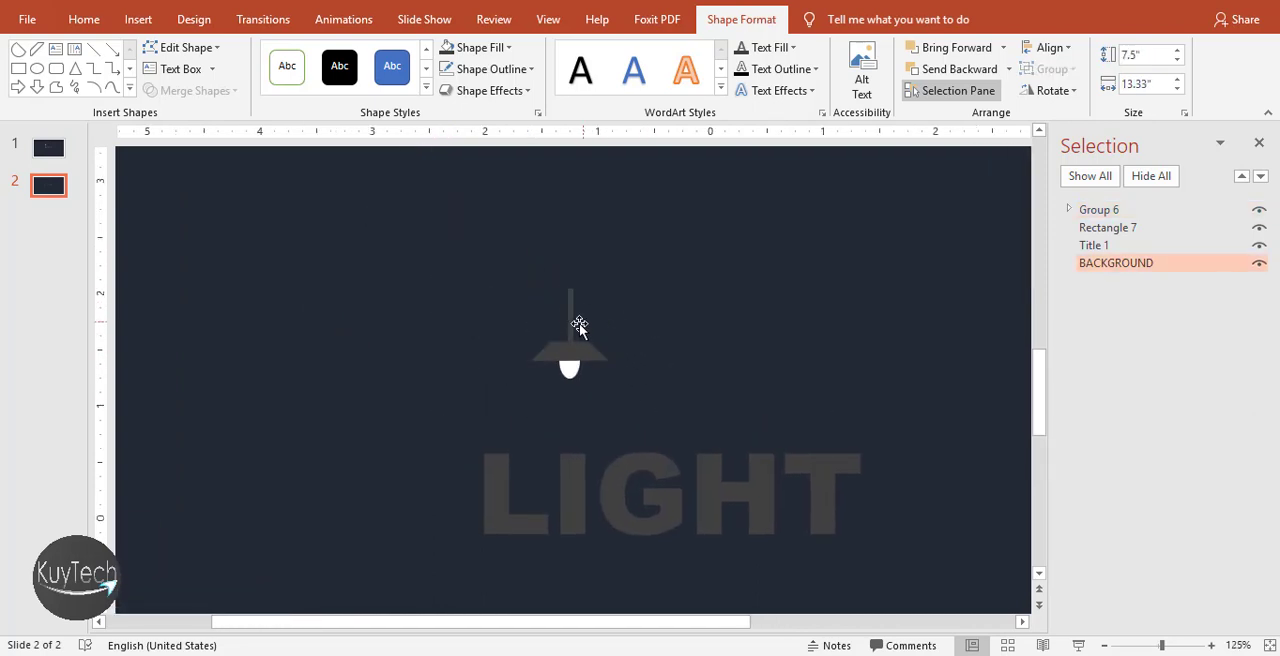
pyautogui.click(573, 328)
pyautogui.keyDown('shift'); pyautogui.click(588, 352); pyautogui.keyUp('shift')
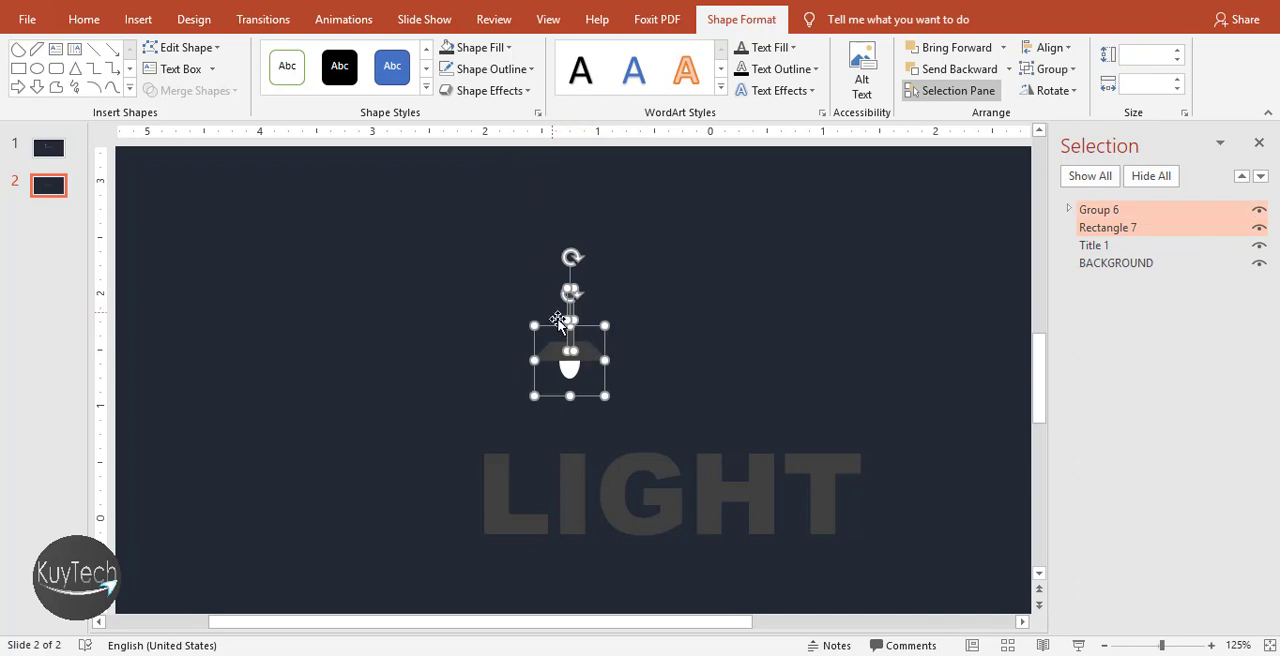
pyautogui.rightClick(563, 352)
pyautogui.moveTo(643, 147)
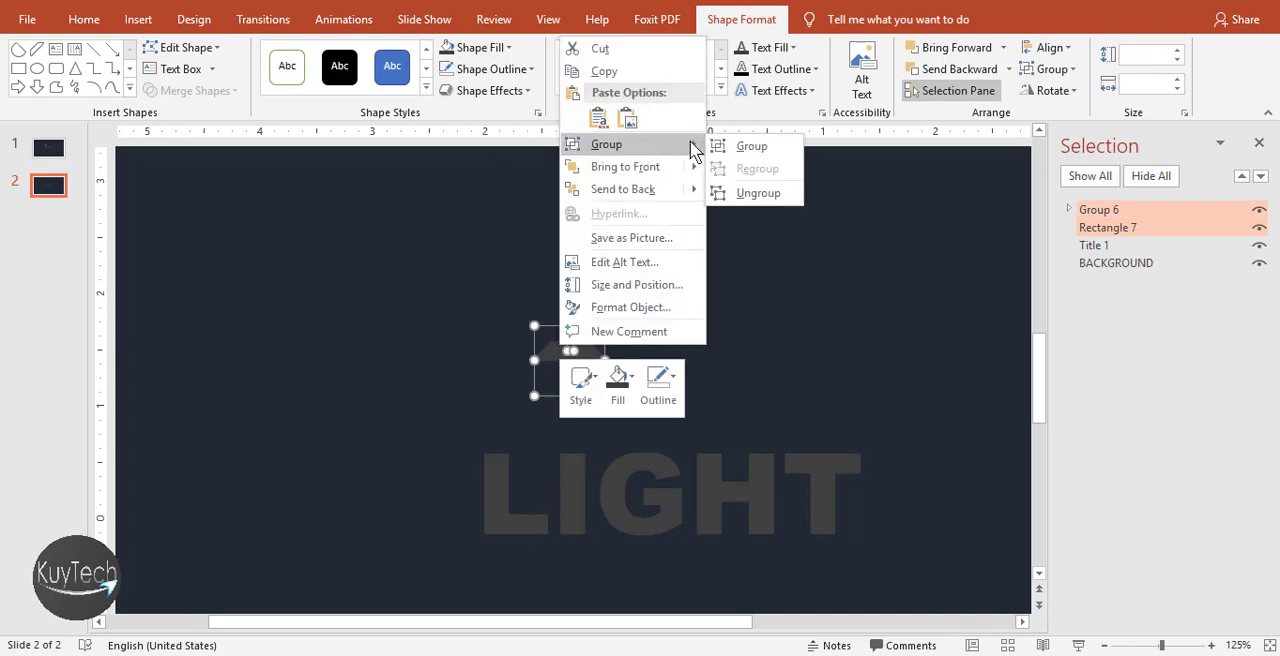
pyautogui.click(751, 148)
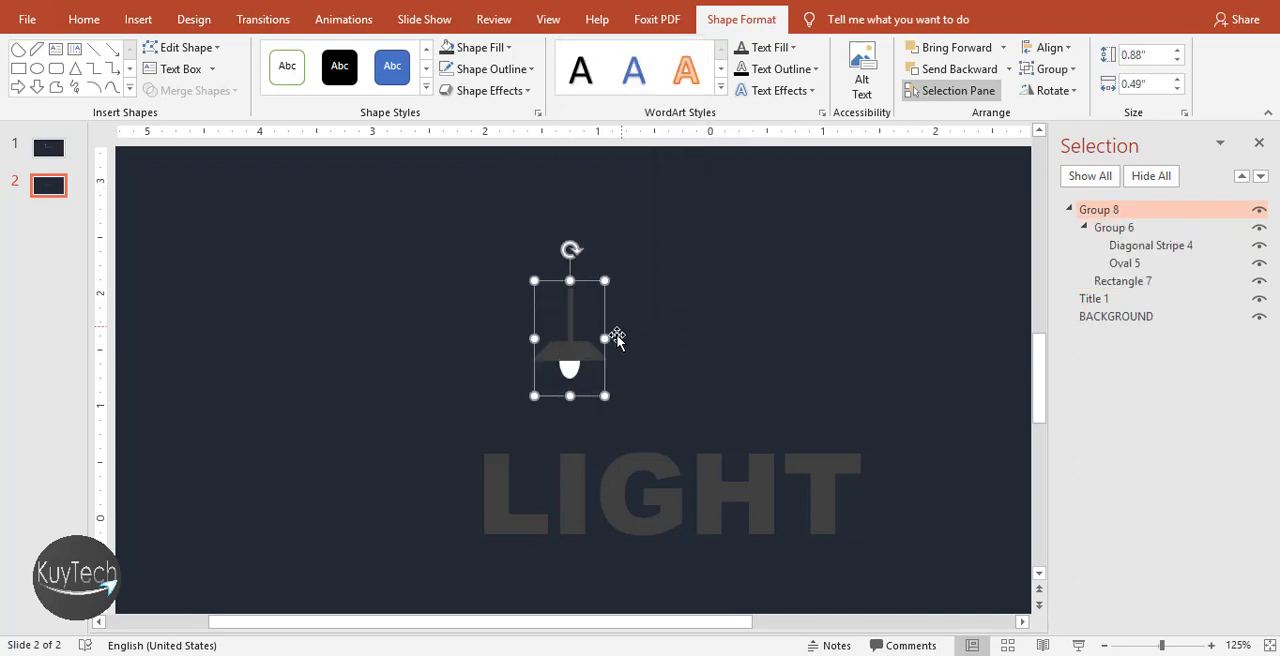
pyautogui.moveTo(569, 366); pyautogui.dragTo(567, 370)
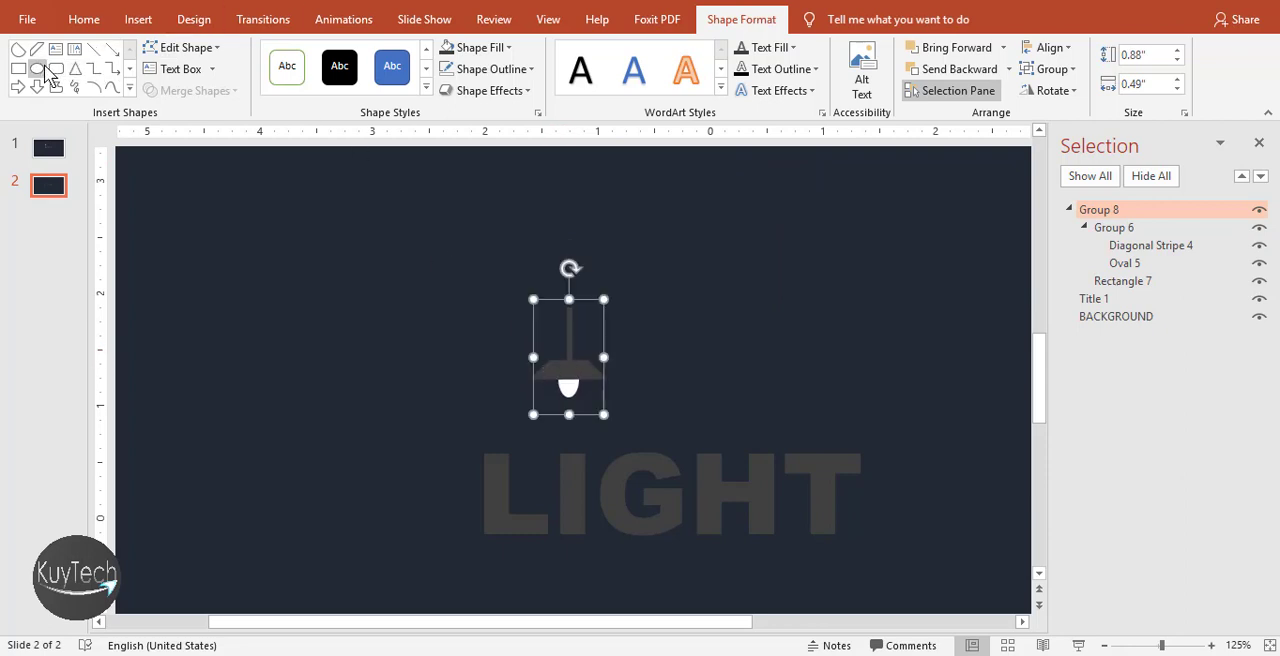
# Draw an isosceles triangle about 1.46" high by 1.69" wide as the light beam, with its apex centred at the bulb
pyautogui.click(75, 68)
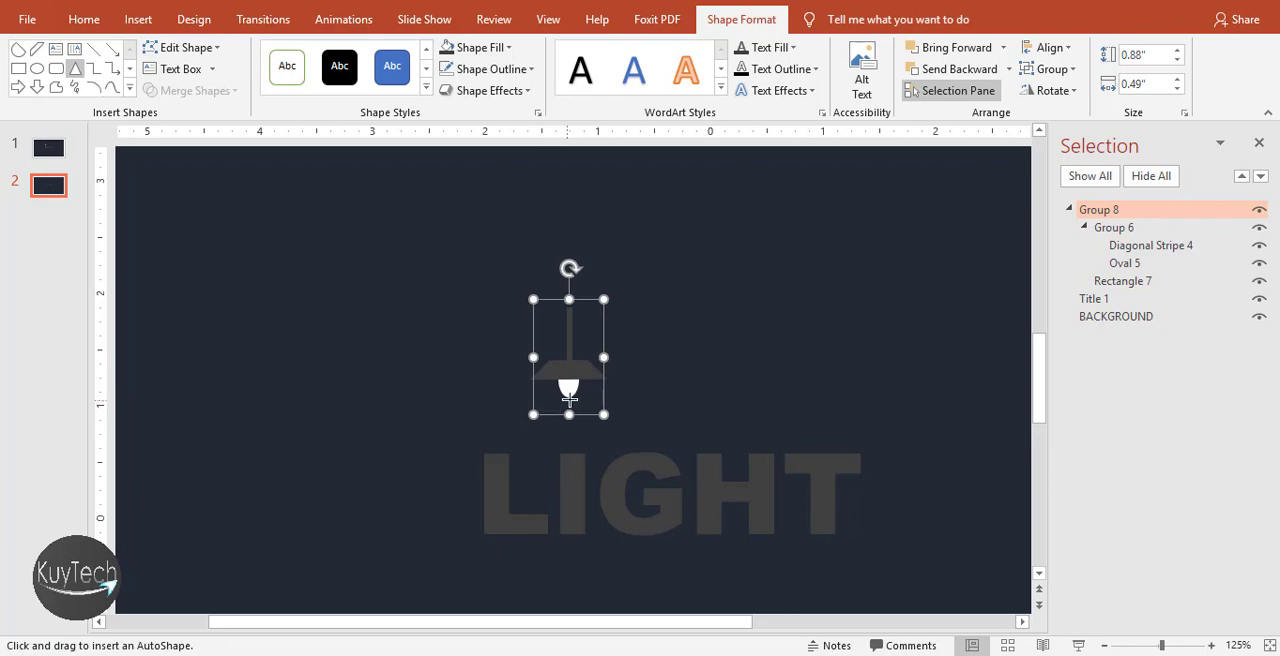
pyautogui.moveTo(568, 387); pyautogui.dragTo(372, 523)
pyautogui.moveTo(470, 520); pyautogui.dragTo(570, 518)
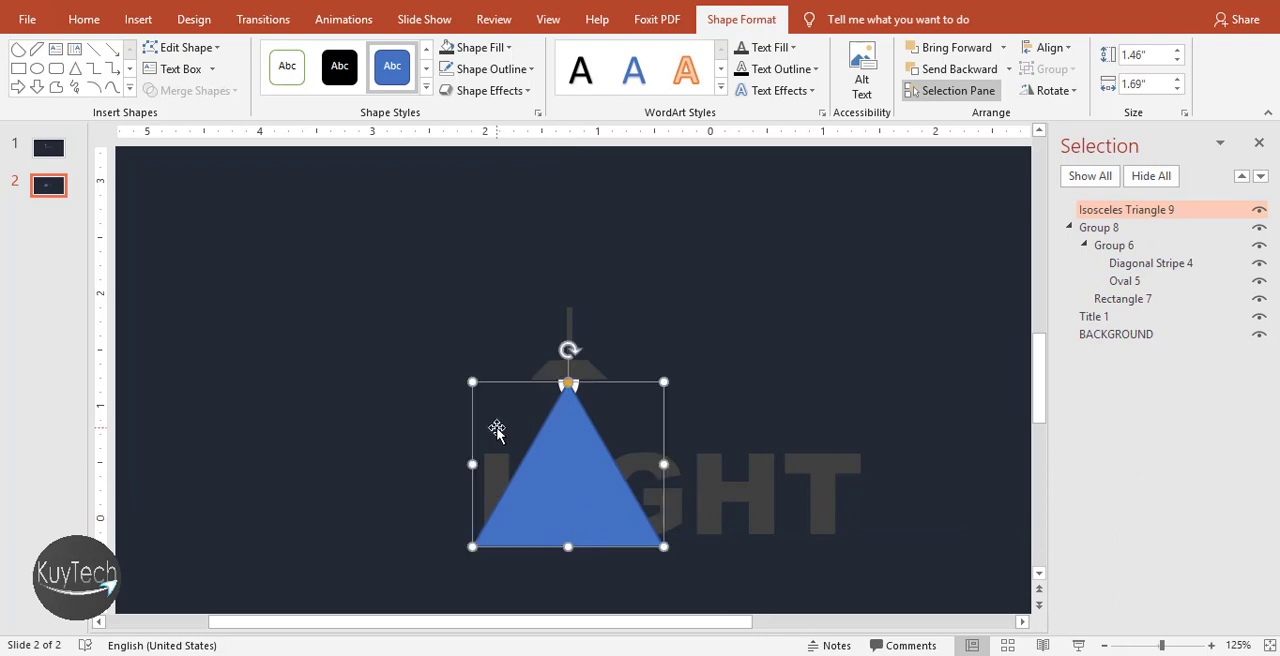
# Draw a flat oval about 0.42" high by 1.9" wide, centred over the base of the triangle
pyautogui.scroll(-1, 497, 430)
pyautogui.click(37, 68)
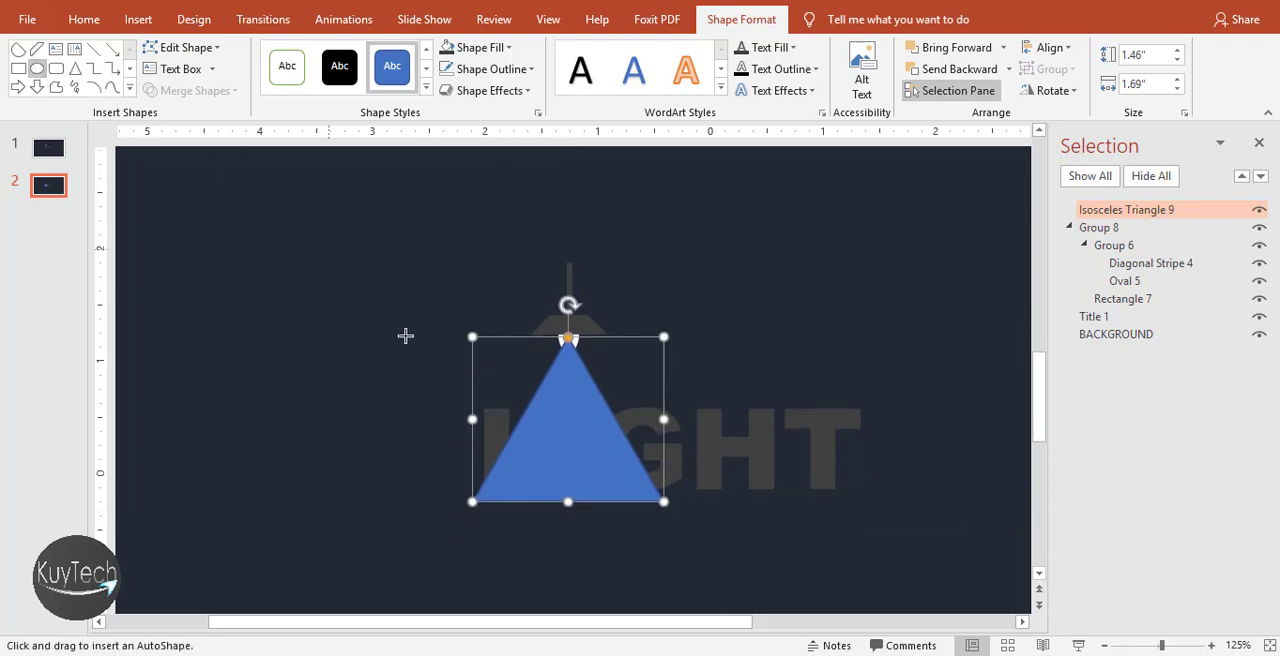
pyautogui.moveTo(478, 490); pyautogui.dragTo(618, 516)
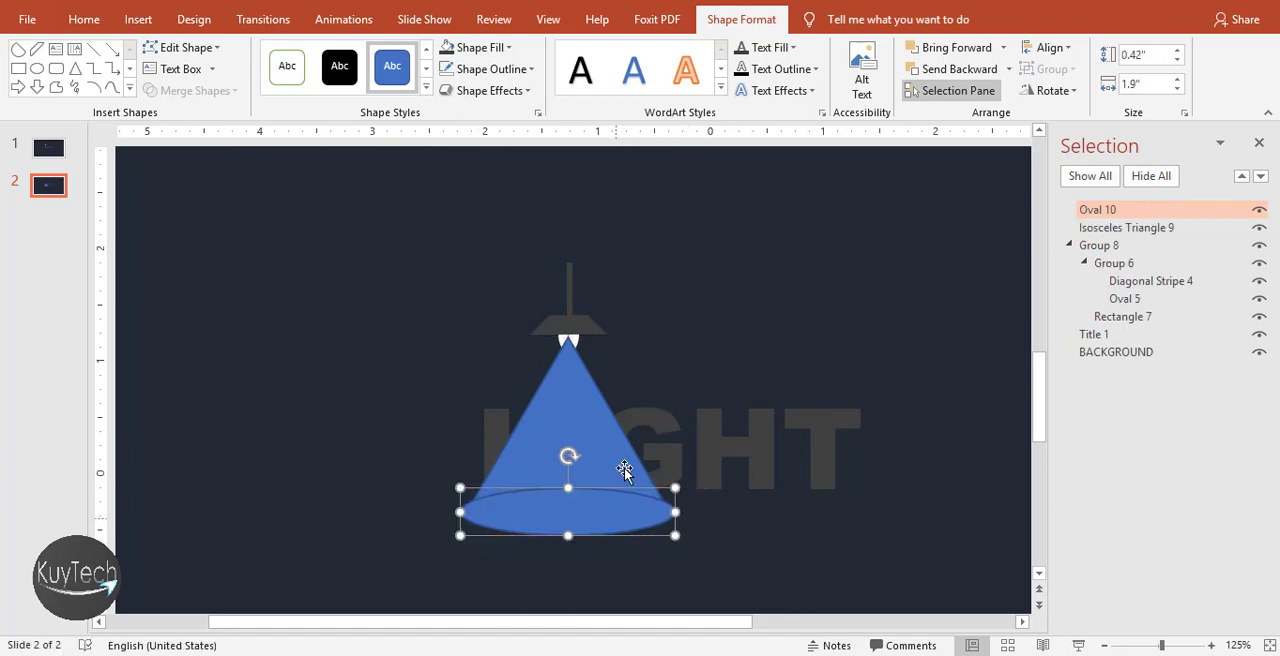
# Merge the triangle and the oval into one light-beam shape with Union
pyautogui.keyDown('shift'); pyautogui.click(626, 433); pyautogui.keyUp('shift')
pyautogui.keyDown('shift'); pyautogui.click(590, 414); pyautogui.keyUp('shift')
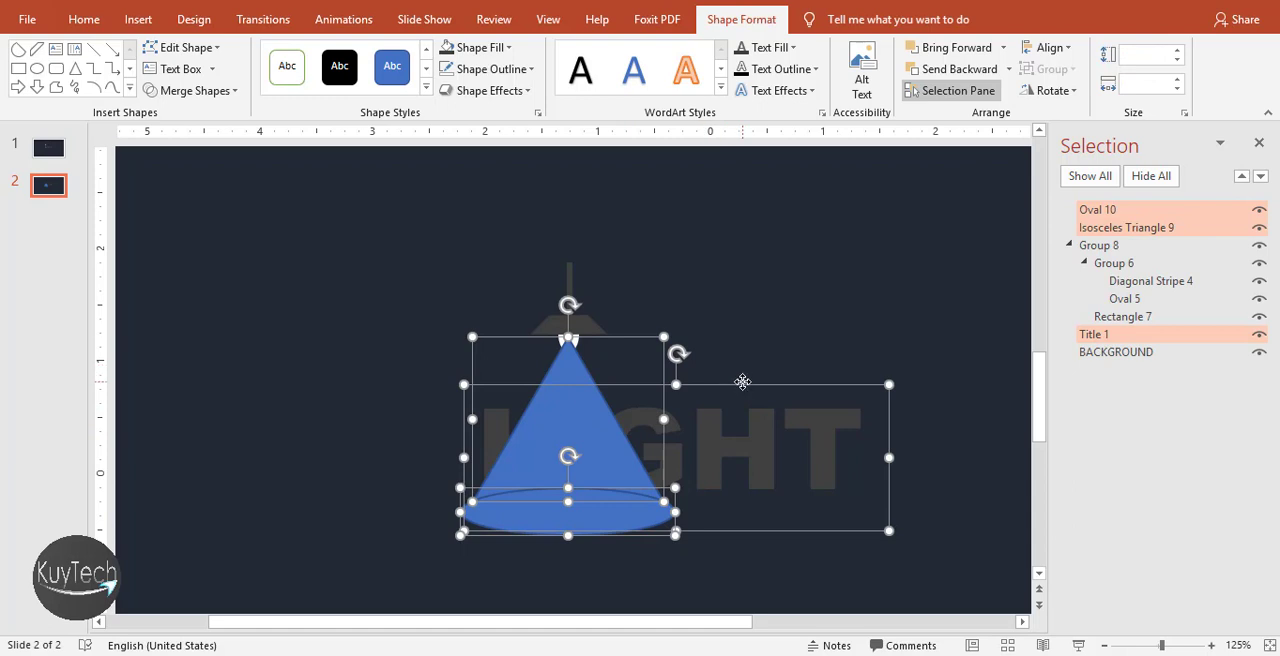
pyautogui.keyDown('shift'); pyautogui.click(742, 381); pyautogui.keyUp('shift')
pyautogui.click(216, 91)
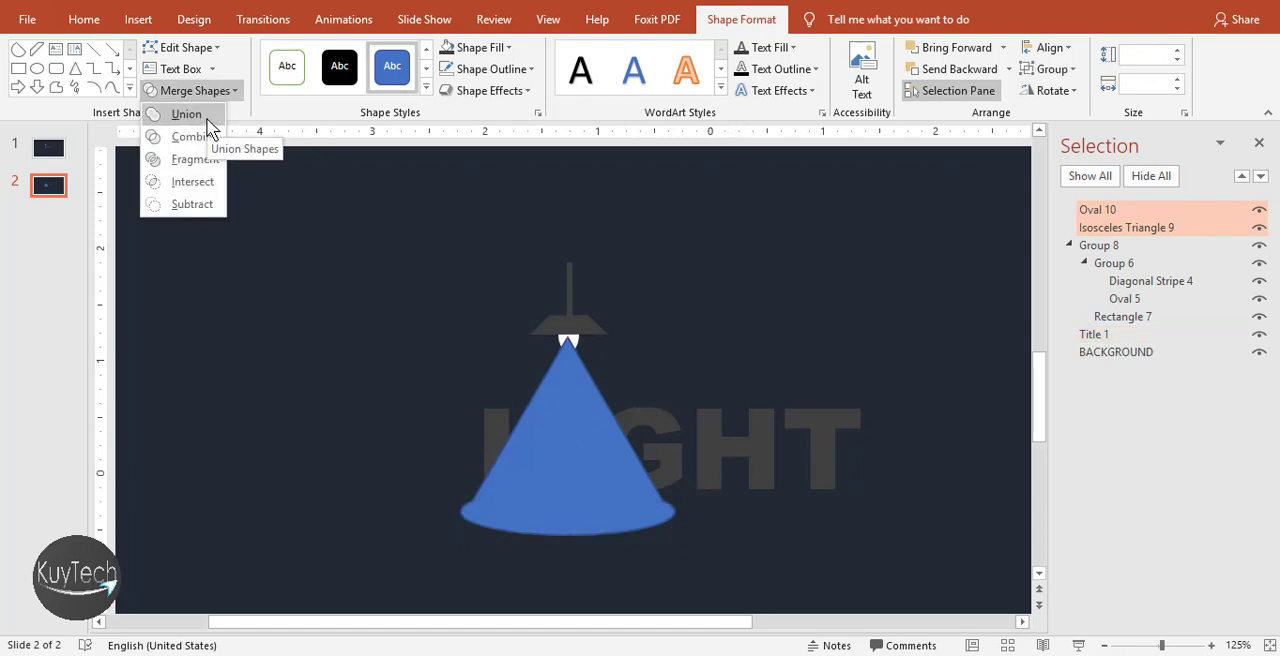
pyautogui.click(187, 114)
# Shrink the merged light-beam shape to about 1.63" high by 1.83" wide
pyautogui.moveTo(568, 535)
pyautogui.mouseDown()
pyautogui.moveTo(568, 502)
pyautogui.moveTo(568, 521)
pyautogui.mouseUp()
pyautogui.moveTo(460, 432); pyautogui.dragTo(464, 432)
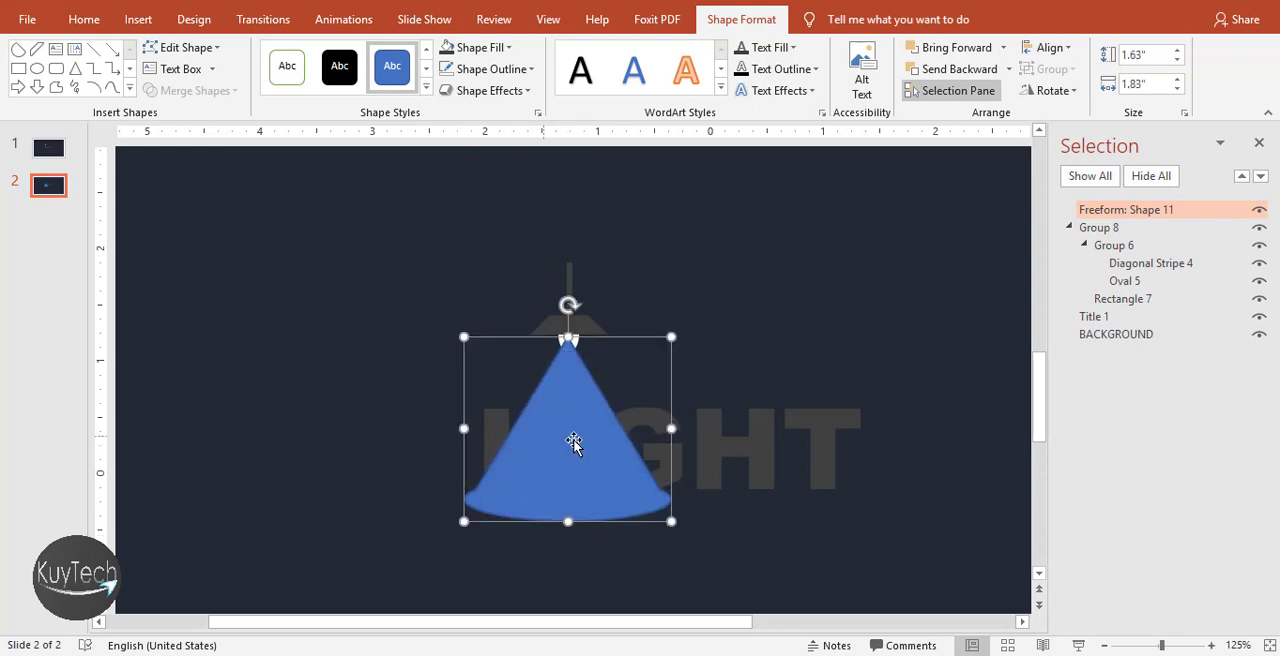
pyautogui.click(651, 371)
# Bring the lamp group in front of the light-beam shape in the stacking order
pyautogui.click(591, 398)
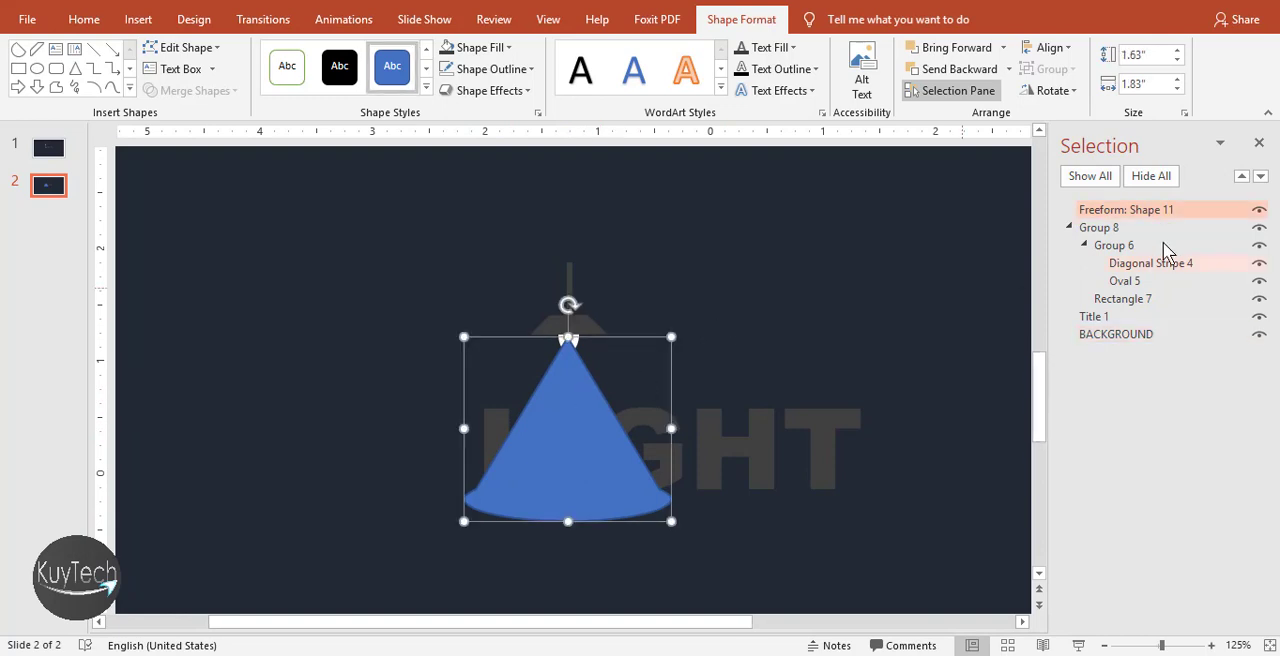
pyautogui.click(1067, 228)
pyautogui.moveTo(1100, 228); pyautogui.dragTo(1125, 206)
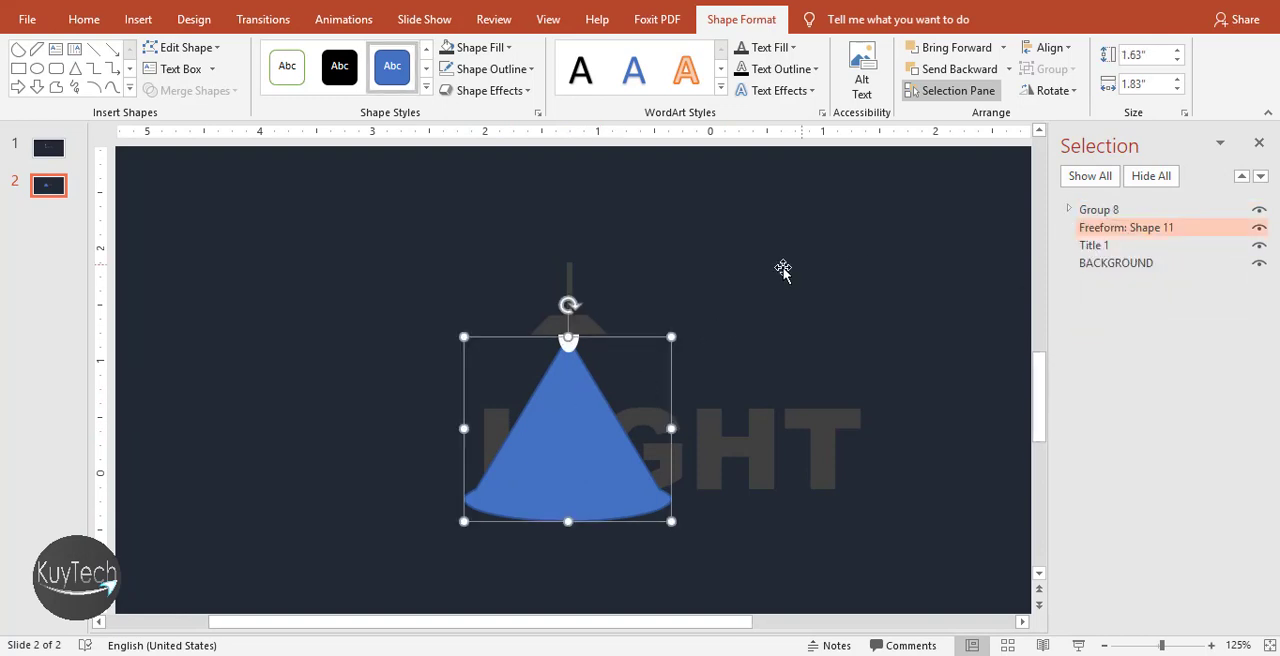
pyautogui.click(777, 262)
# Fill the light-beam shape with white and remove its outline
pyautogui.moveTo(610, 422); pyautogui.dragTo(608, 424)
pyautogui.click(478, 47)
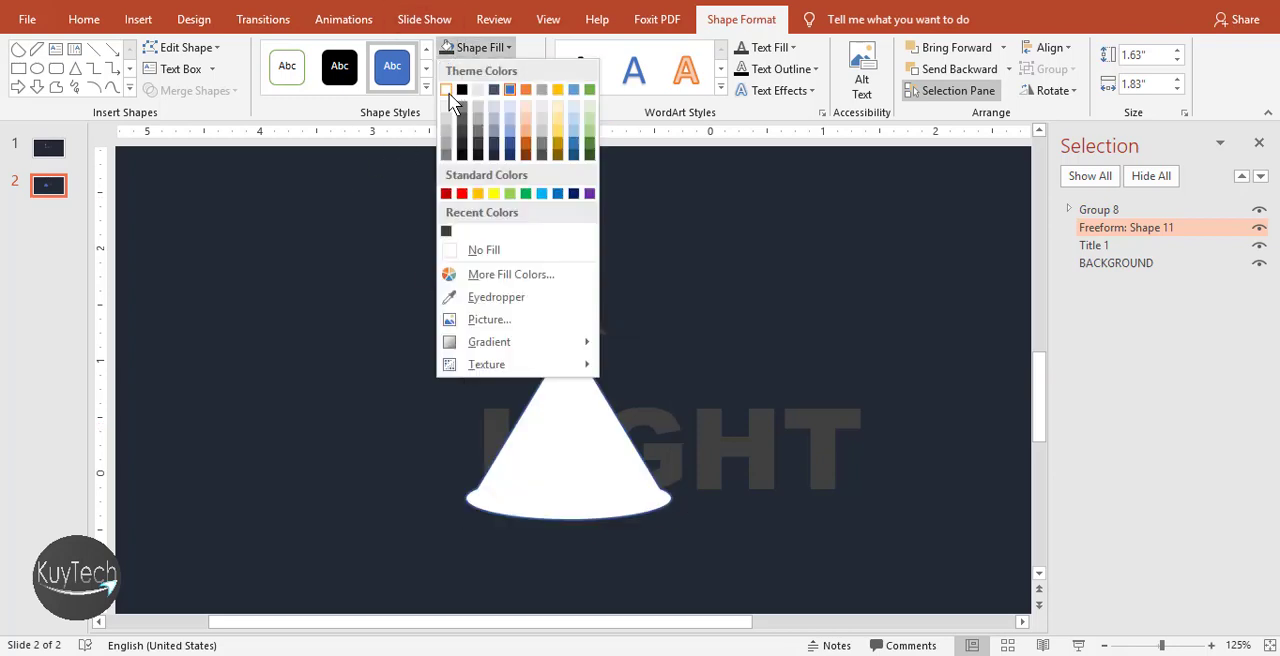
pyautogui.click(450, 93)
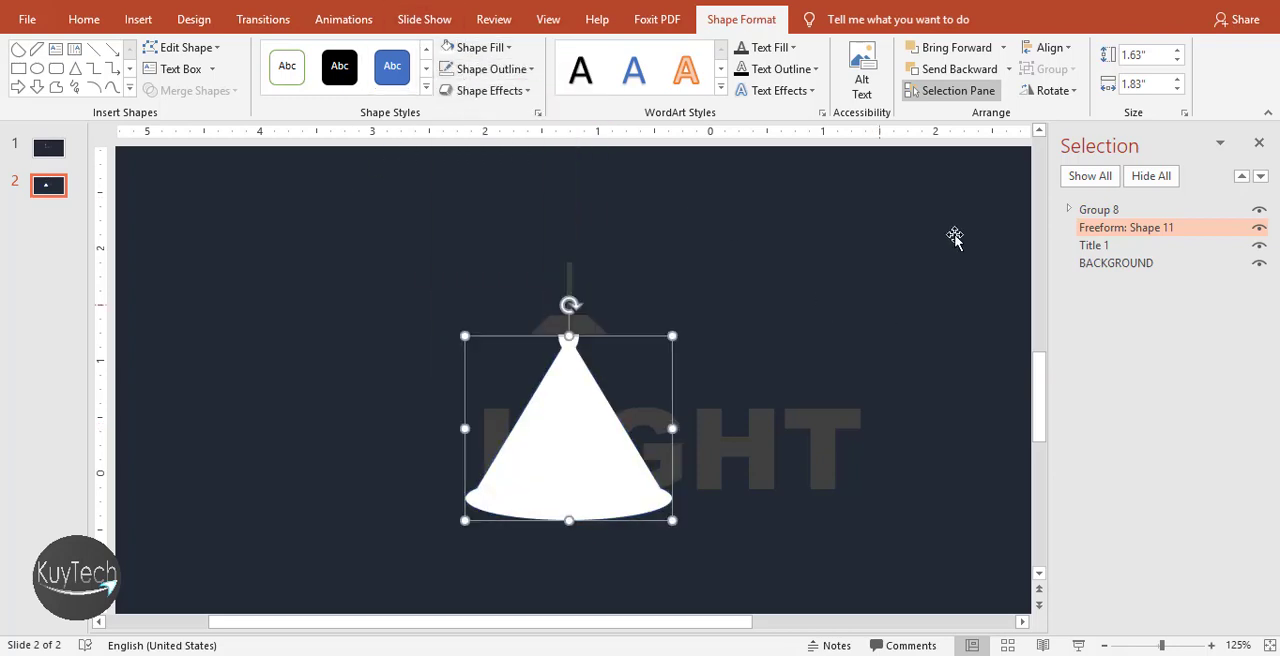
pyautogui.click(480, 47)
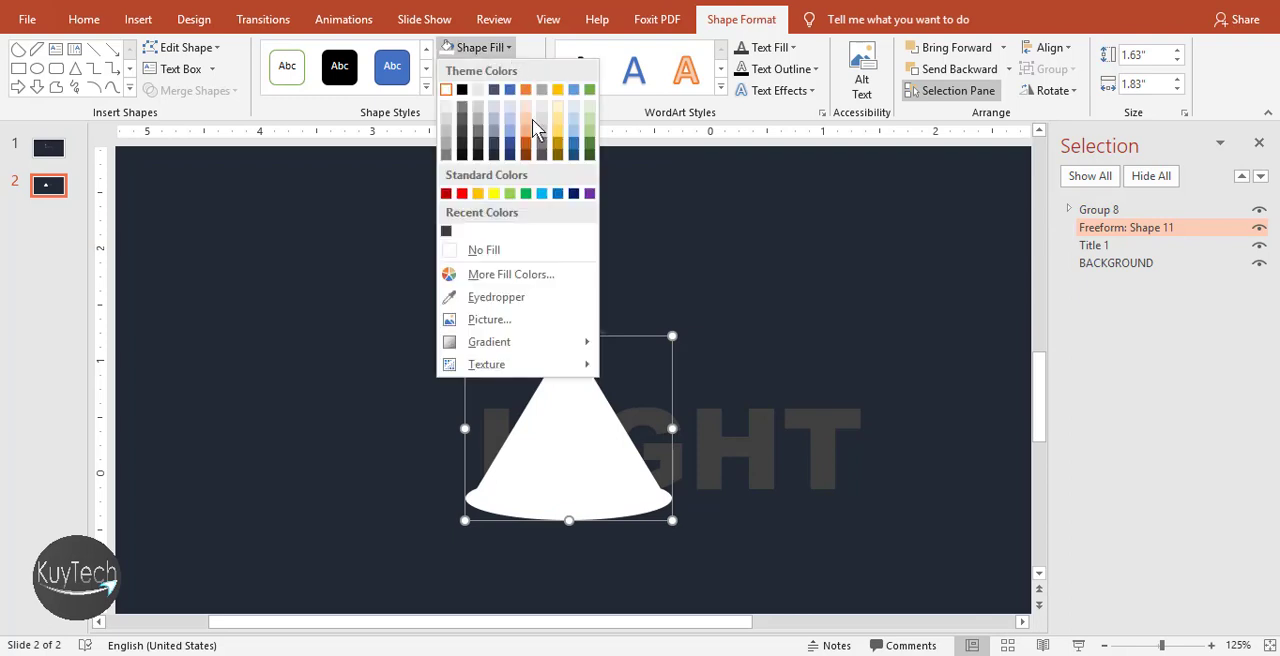
pyautogui.click(547, 276)
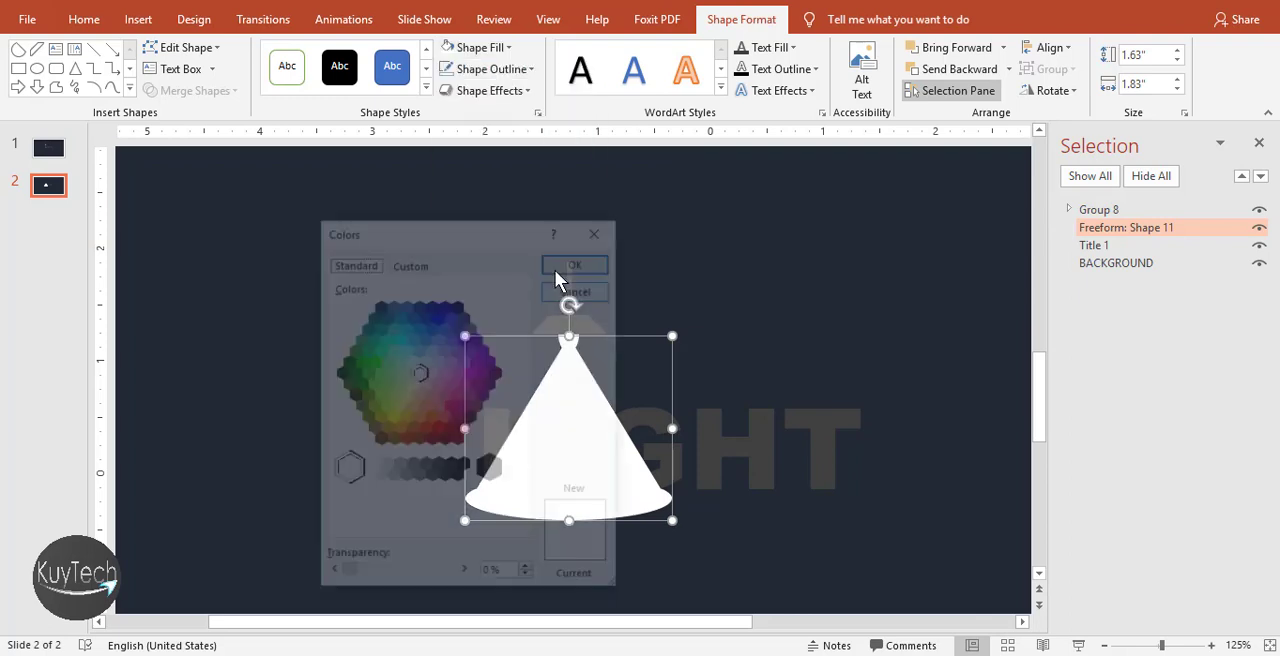
pyautogui.click(599, 232)
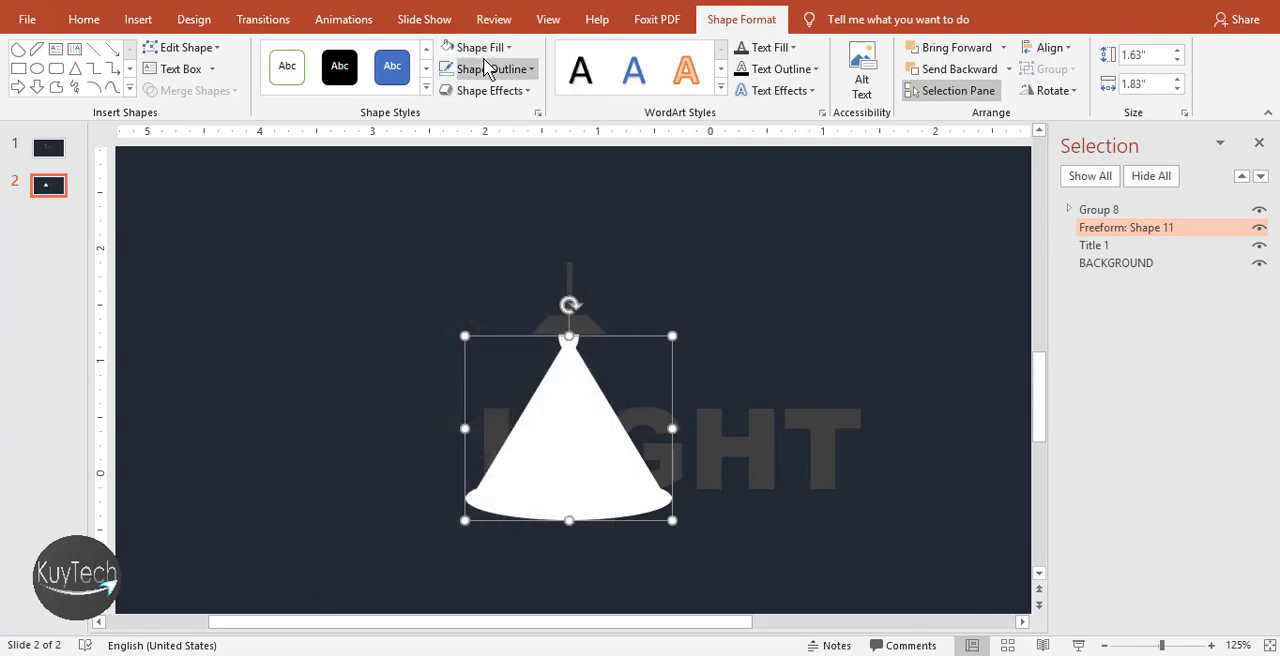
# Set the light beam's solid fill transparency to 91%
pyautogui.click(490, 50)
pyautogui.moveTo(500, 363)
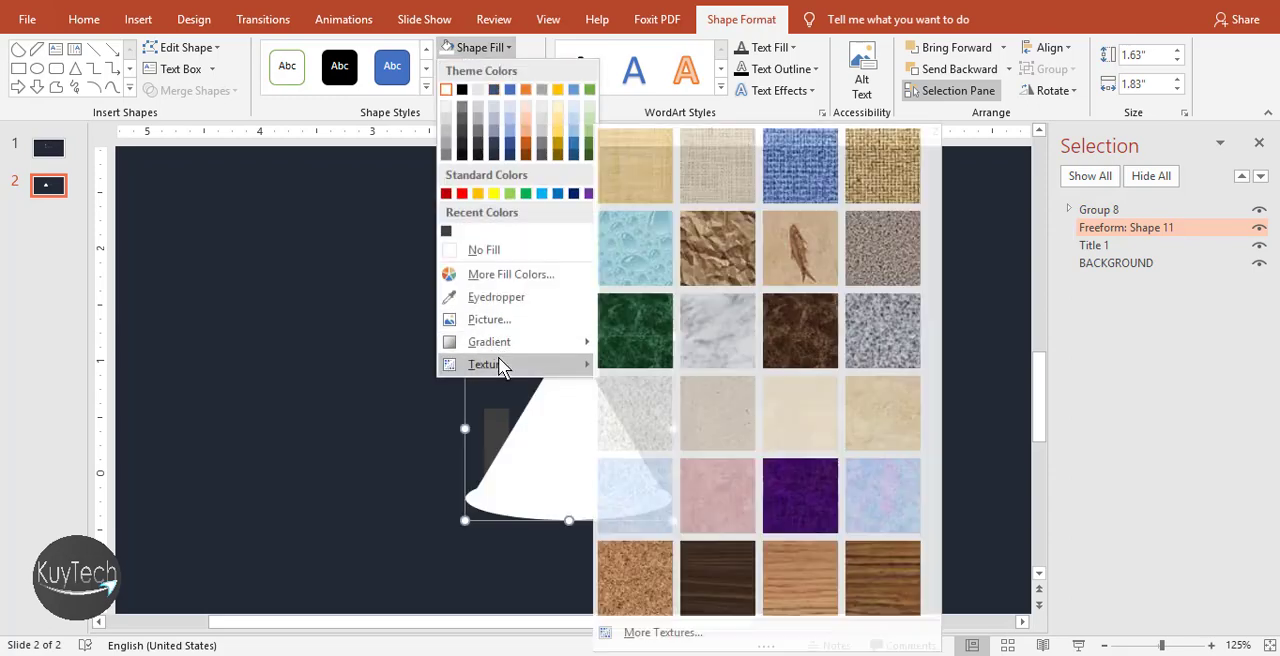
pyautogui.click(670, 633)
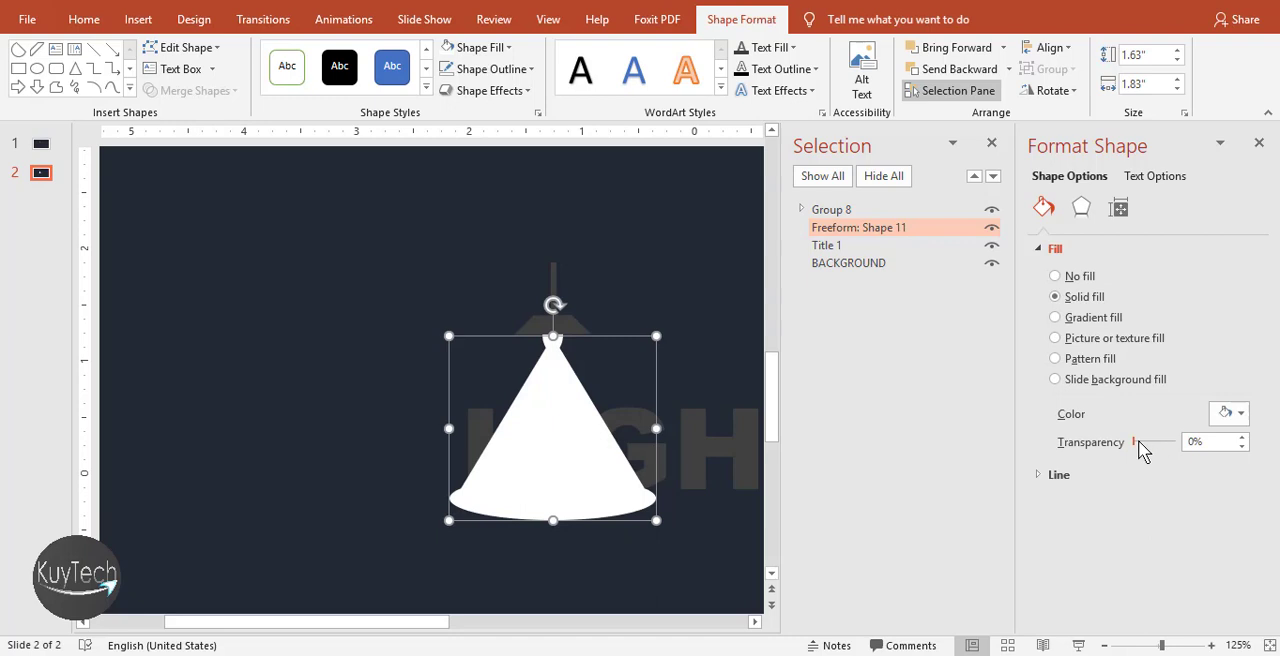
pyautogui.moveTo(1136, 443); pyautogui.dragTo(1176, 454)
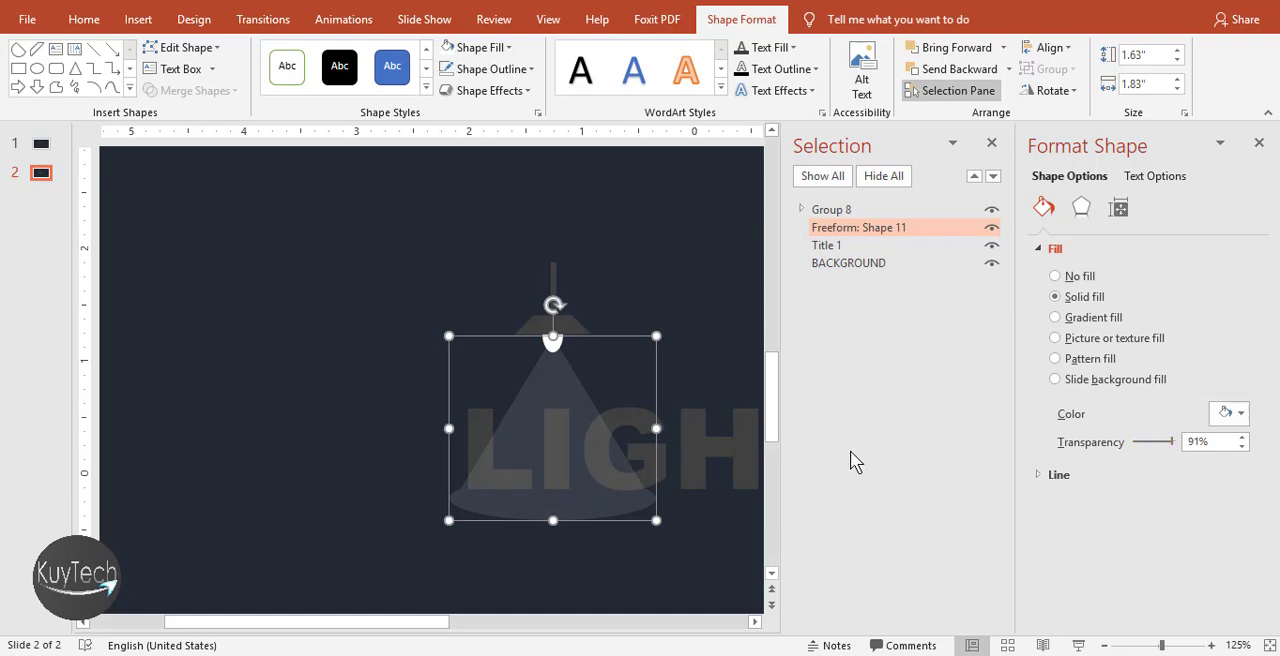
pyautogui.click(703, 348)
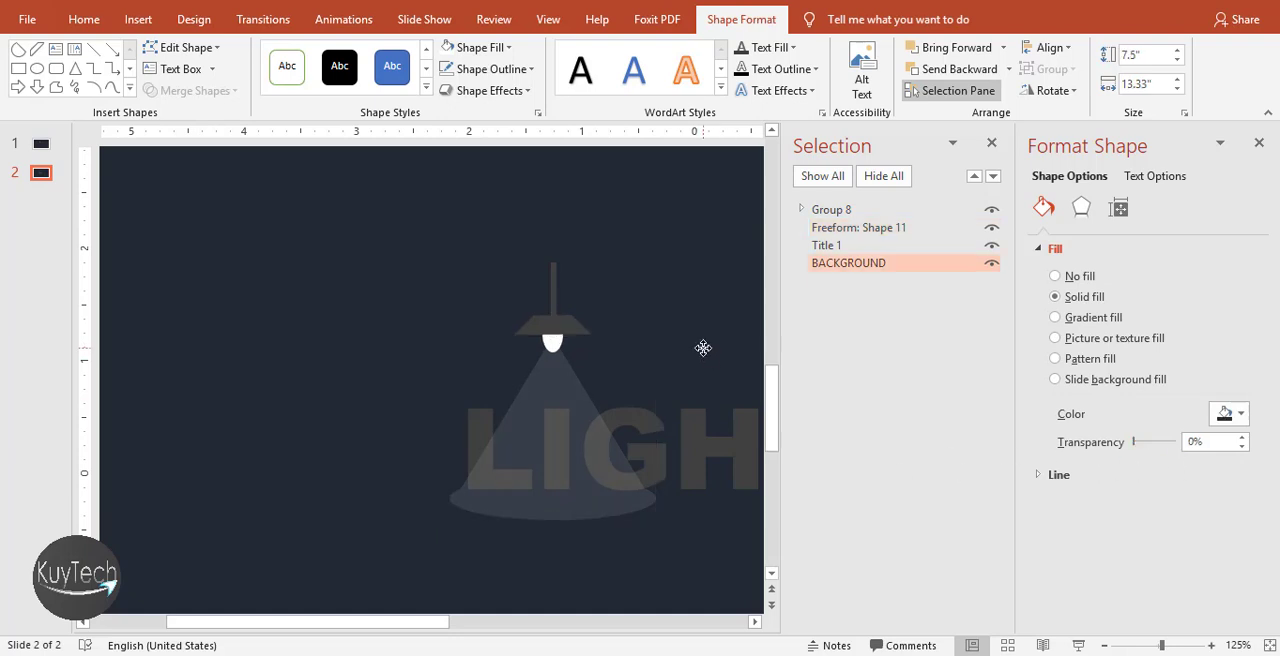
# Shorten the light-beam shape from its lower edge to about 1.5" high
pyautogui.click(1259, 143)
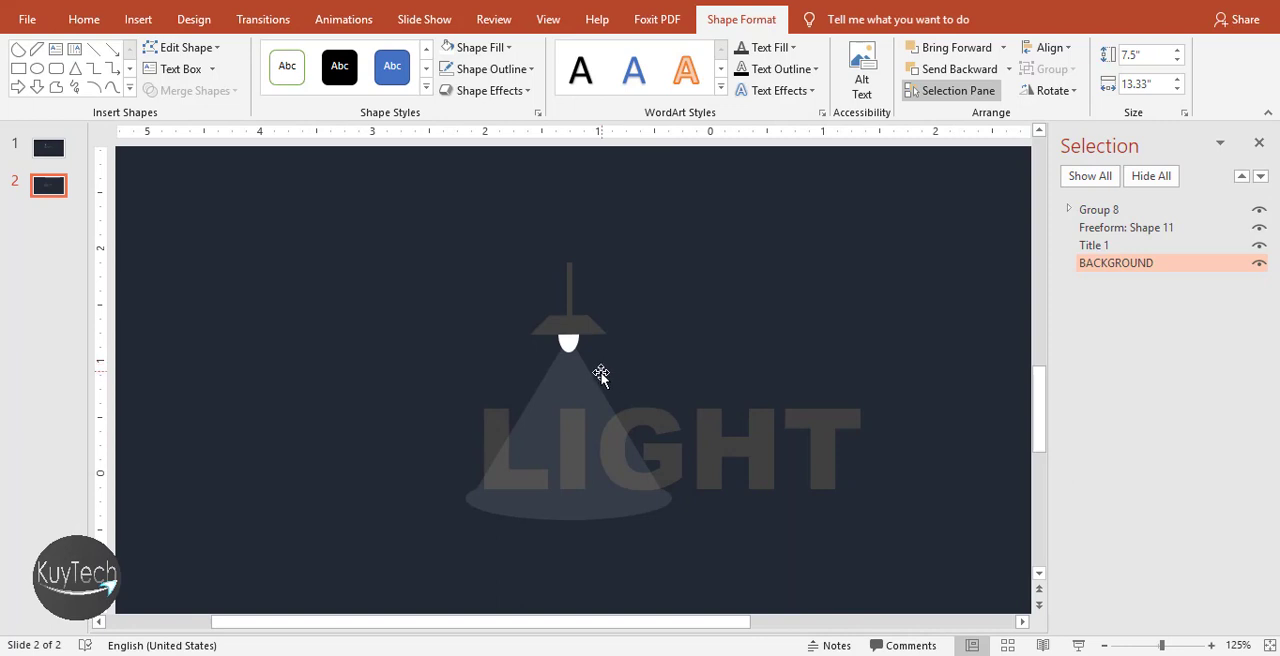
pyautogui.click(583, 398)
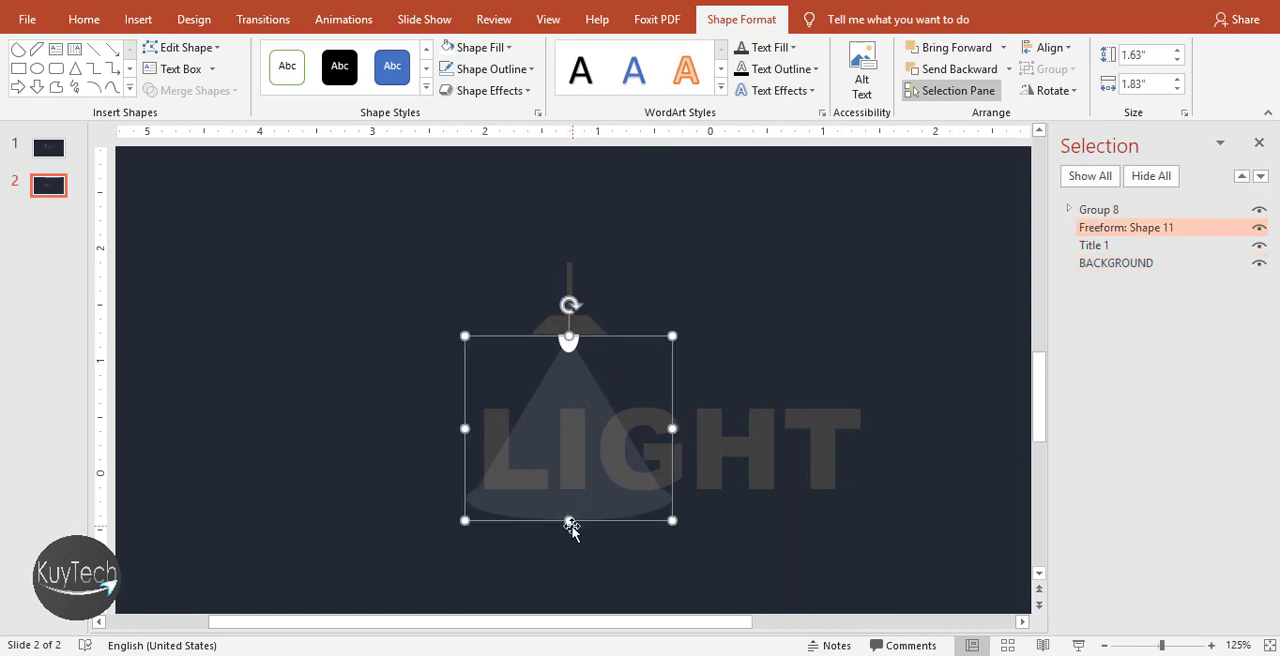
pyautogui.moveTo(569, 522); pyautogui.dragTo(569, 505)
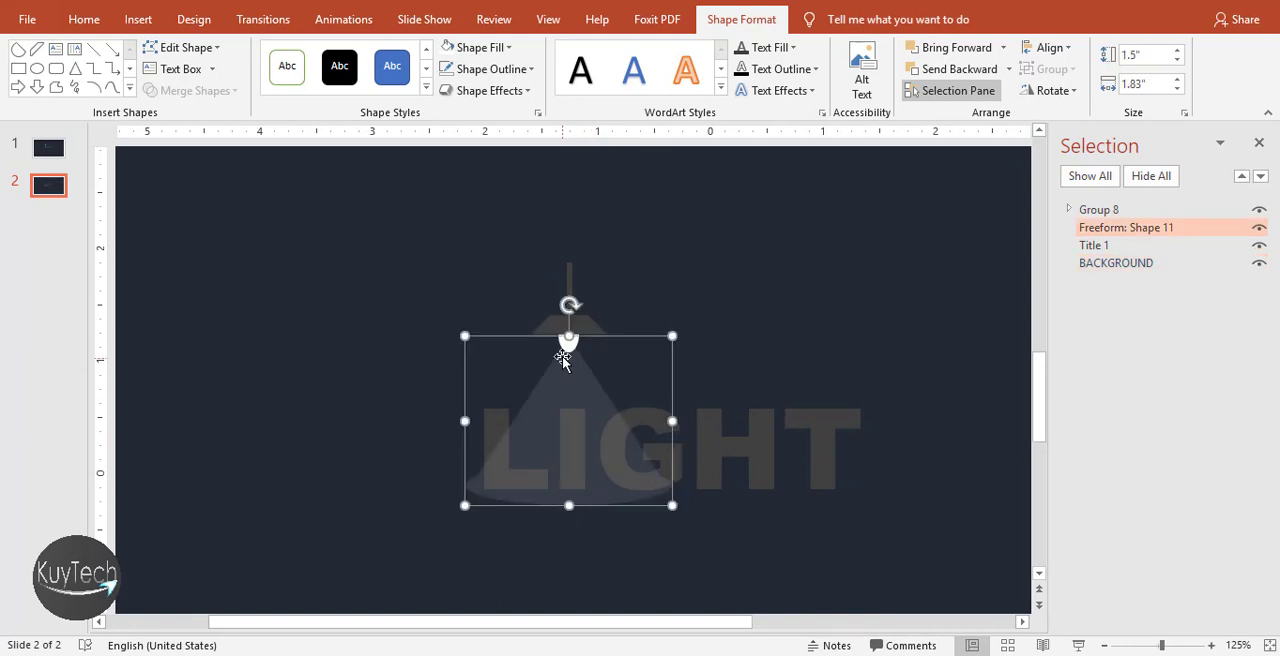
# Move the lamp group and light beam together to the left so the lamp hangs above the letter L
pyautogui.keyDown('shift'); pyautogui.click(580, 322); pyautogui.keyUp('shift')
pyautogui.moveTo(580, 322); pyautogui.dragTo(534, 324)
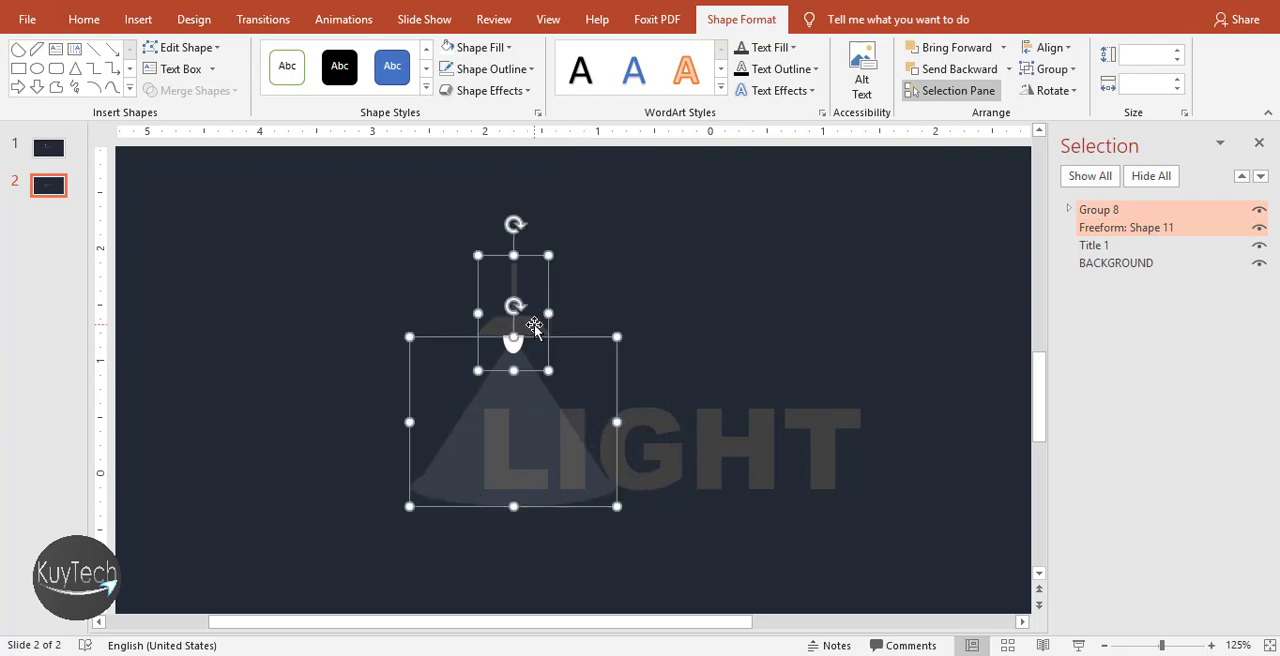
pyautogui.click(649, 306)
# Apply a Lines motion path animation to the lamp group
pyautogui.click(507, 326)
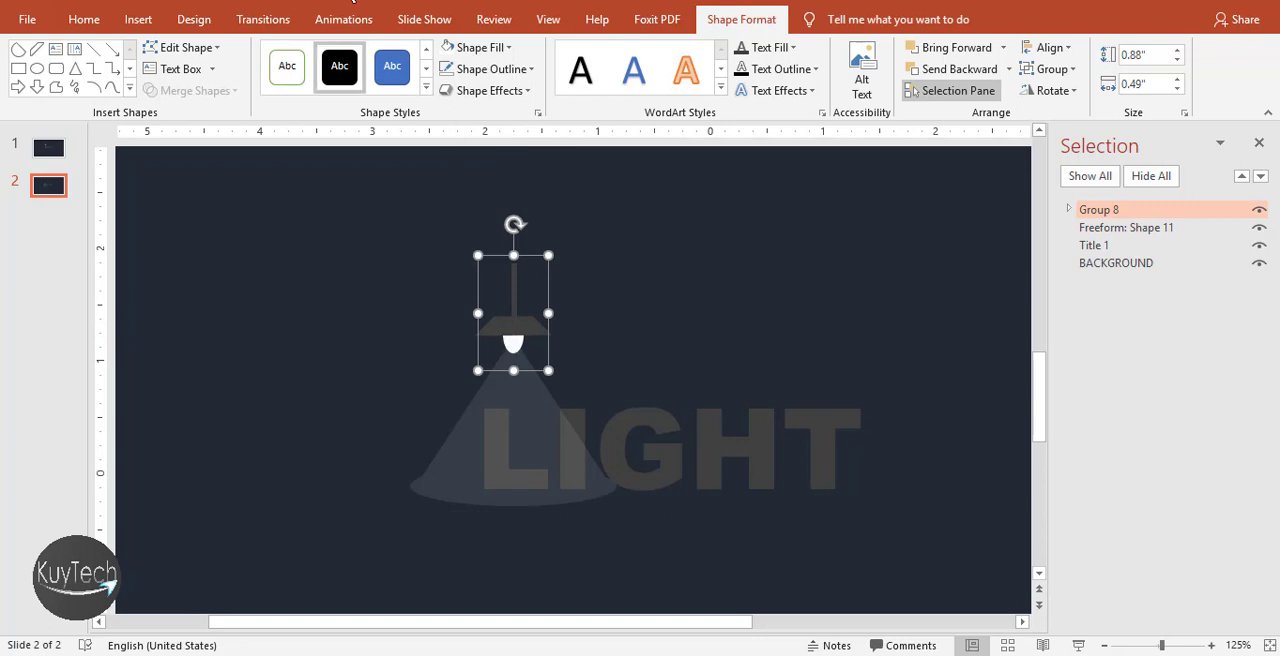
pyautogui.click(355, 22)
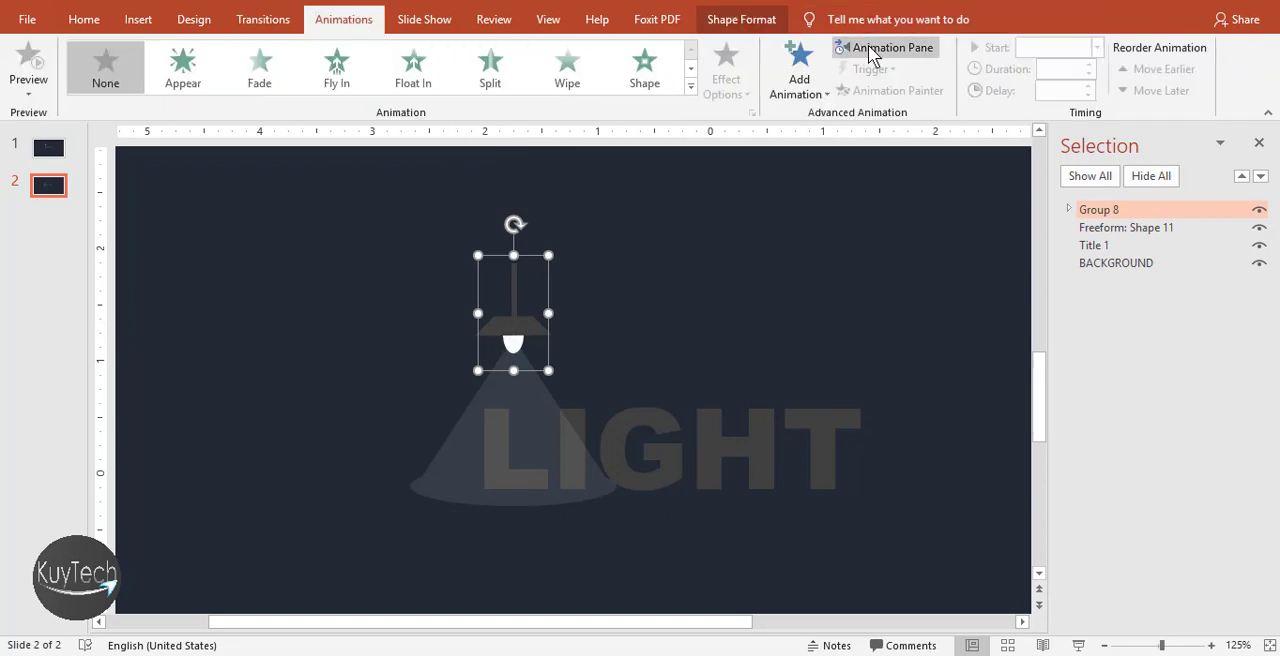
pyautogui.click(690, 68)
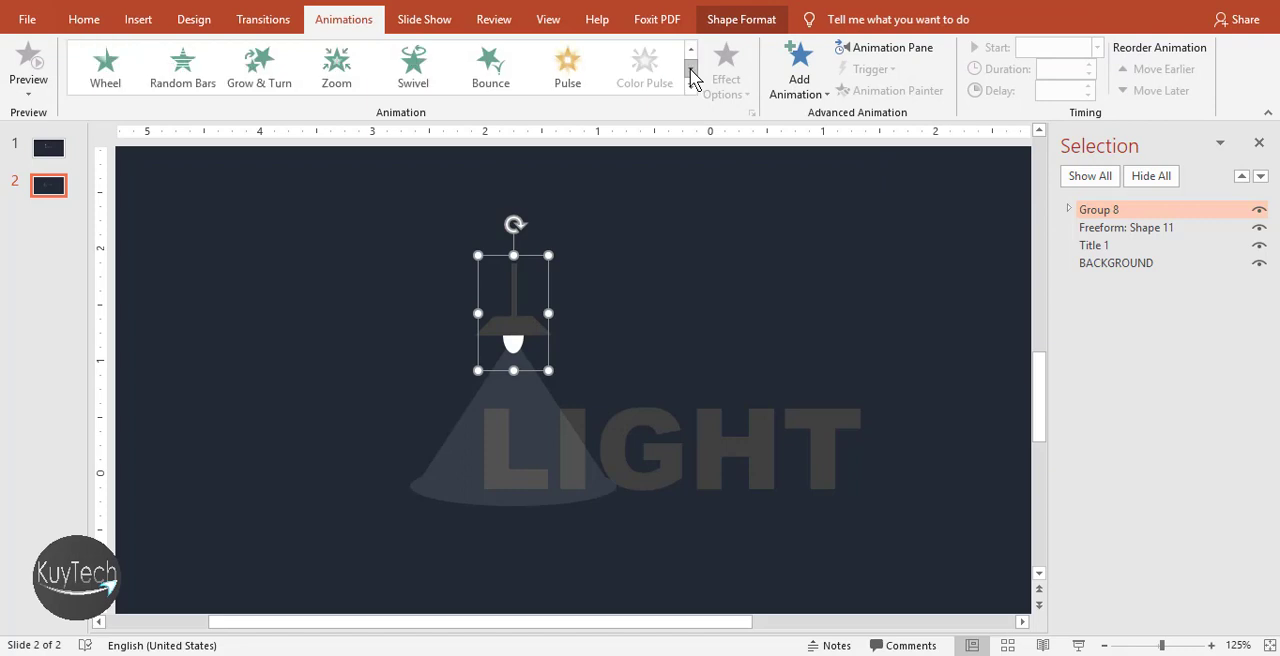
pyautogui.click(690, 49)
pyautogui.click(690, 68)
pyautogui.click(690, 68)
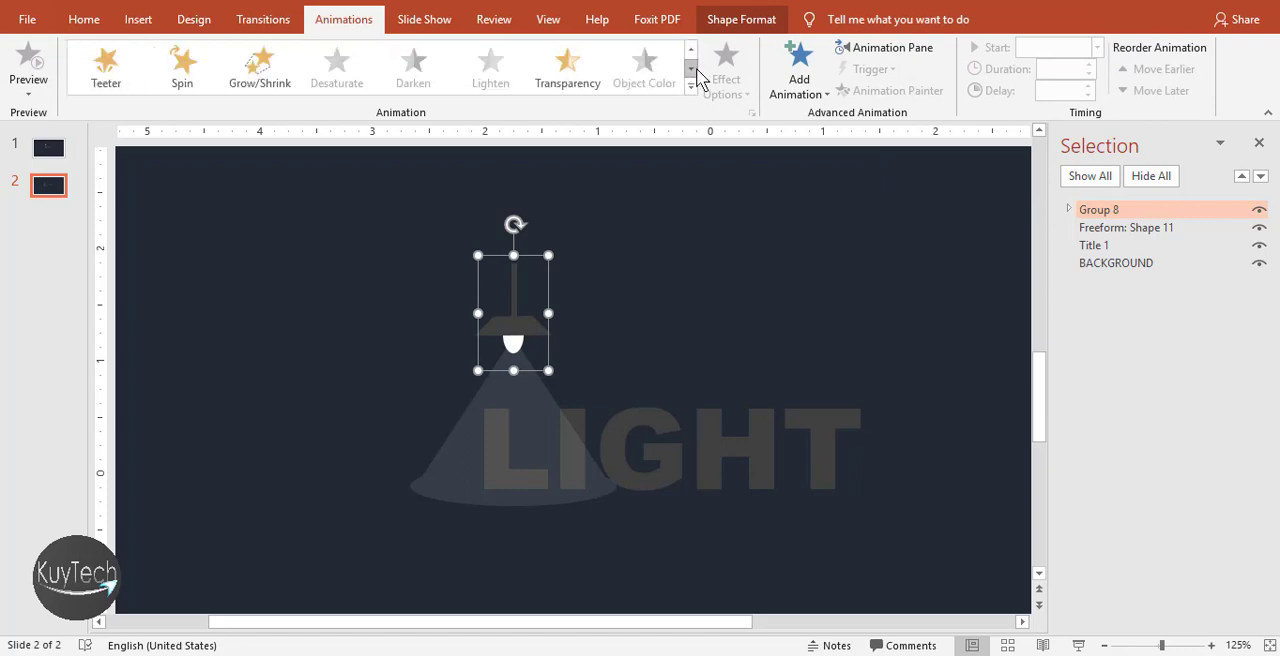
pyautogui.click(690, 68)
pyautogui.click(690, 68)
pyautogui.click(690, 68)
pyautogui.click(690, 68)
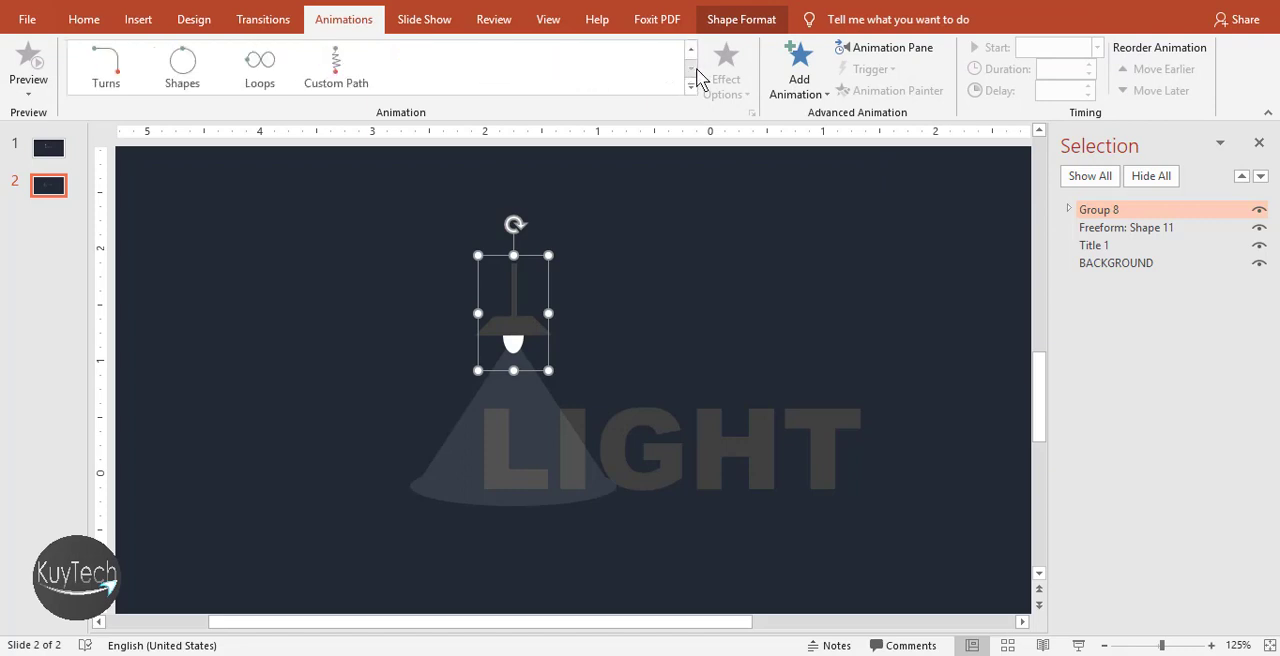
pyautogui.click(691, 51)
pyautogui.click(548, 64)
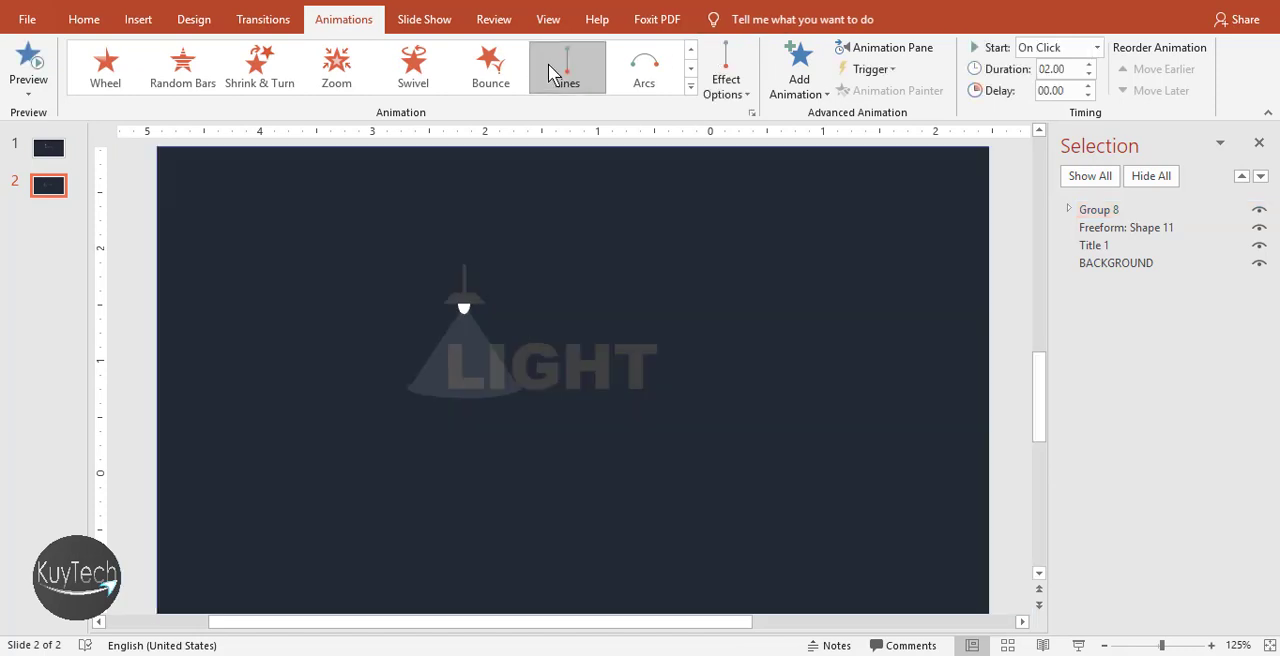
# Set the lamp's motion path direction to Right and shorten the path horizontally so it ends above the letter T
pyautogui.click(737, 90)
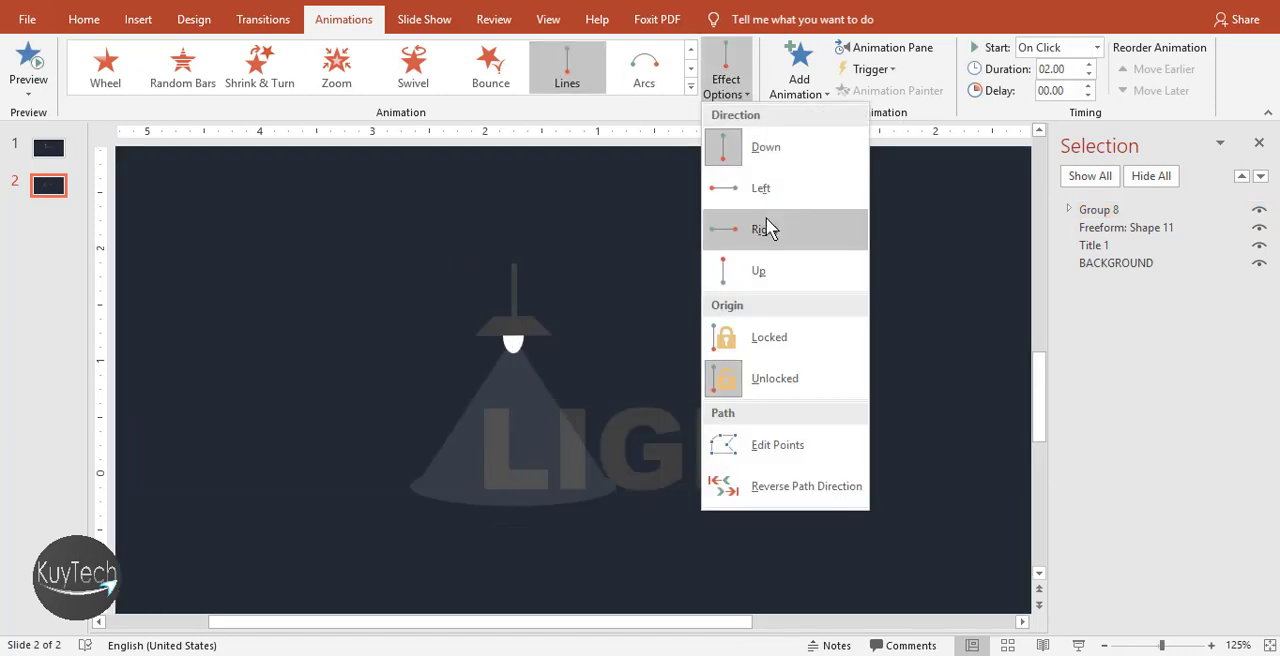
pyautogui.click(764, 229)
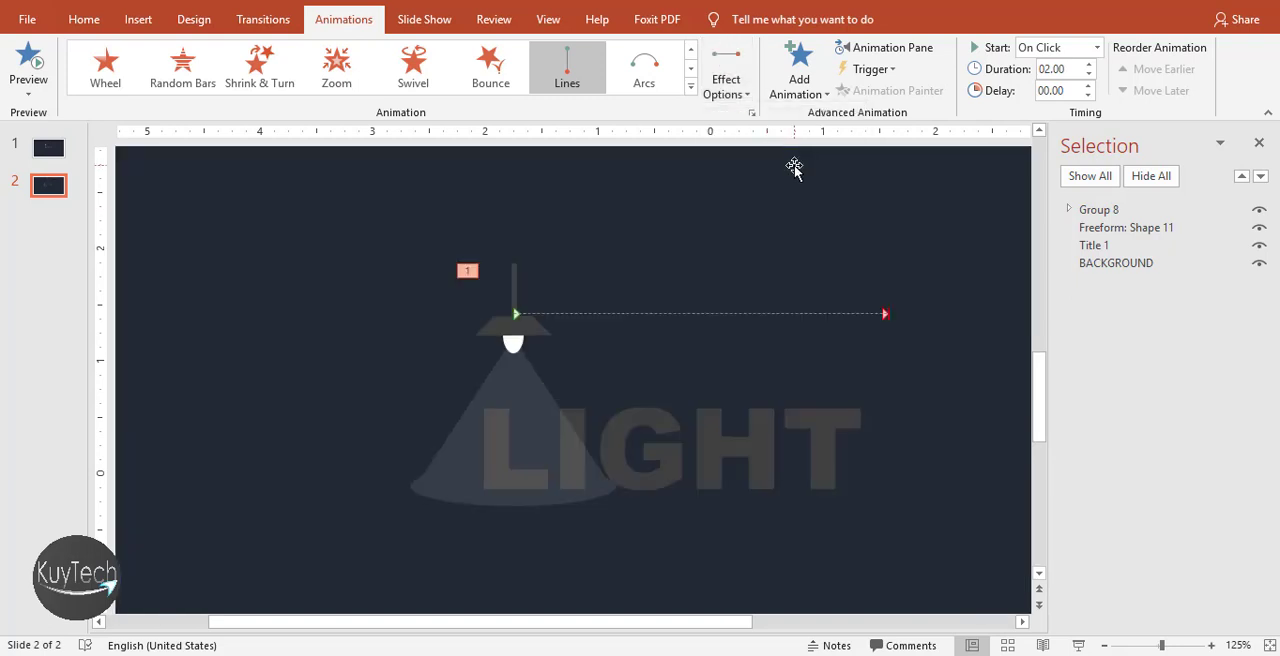
pyautogui.click(886, 315)
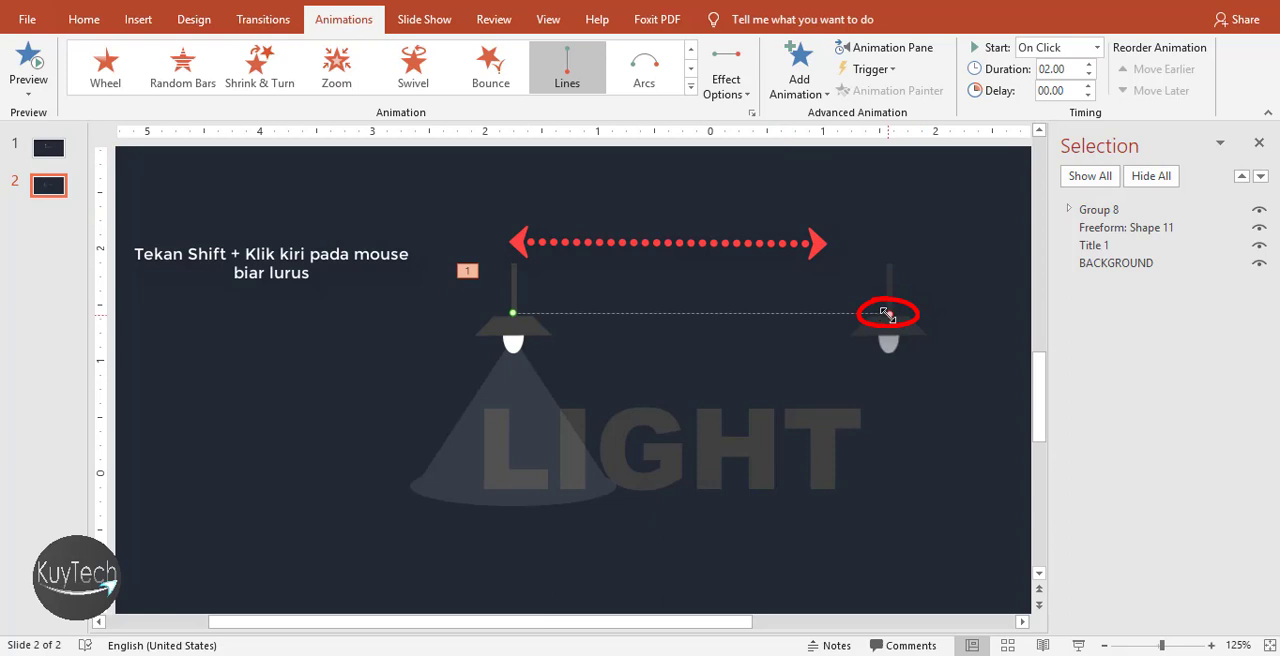
pyautogui.moveTo(887, 314); pyautogui.dragTo(824, 314)
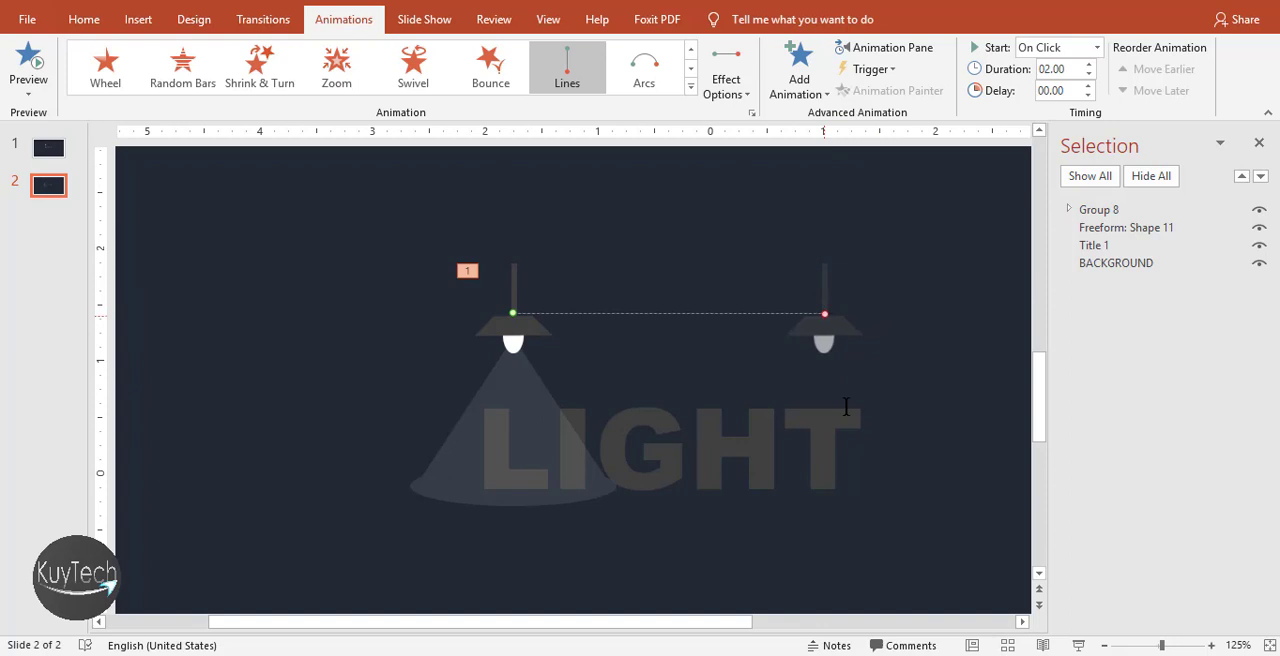
# Show the slide's animation list and set the lamp group's motion path to Start With Previous
pyautogui.click(528, 342)
pyautogui.click(524, 327)
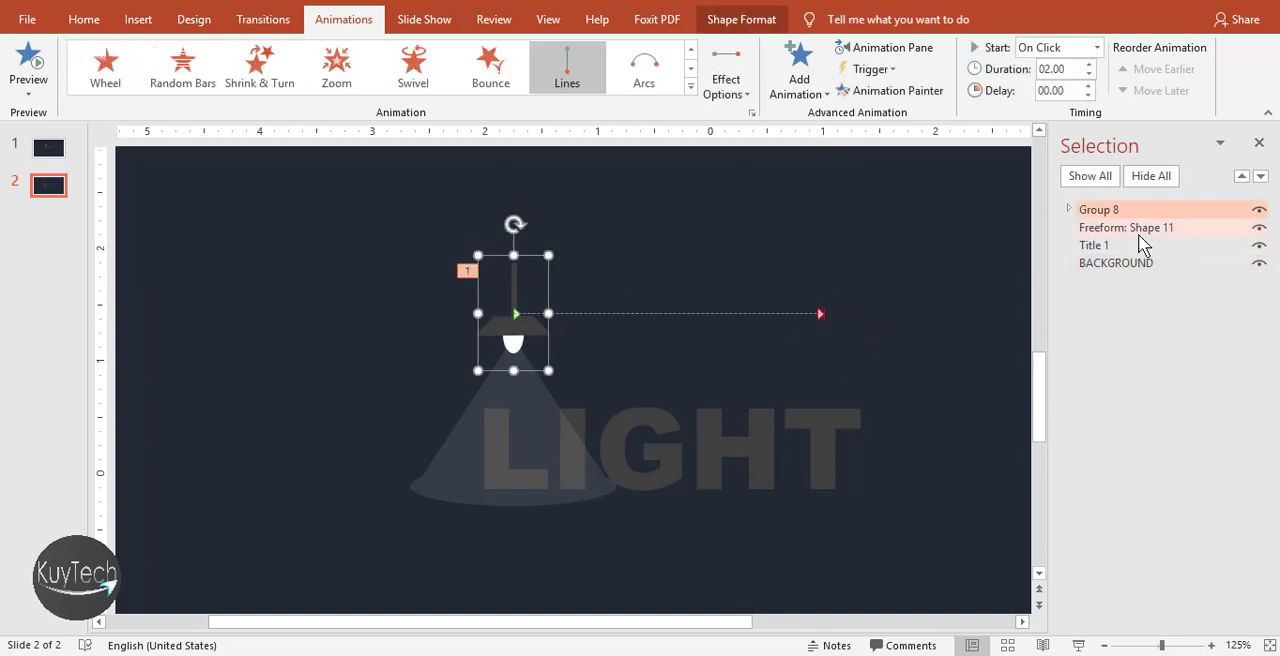
pyautogui.click(866, 47)
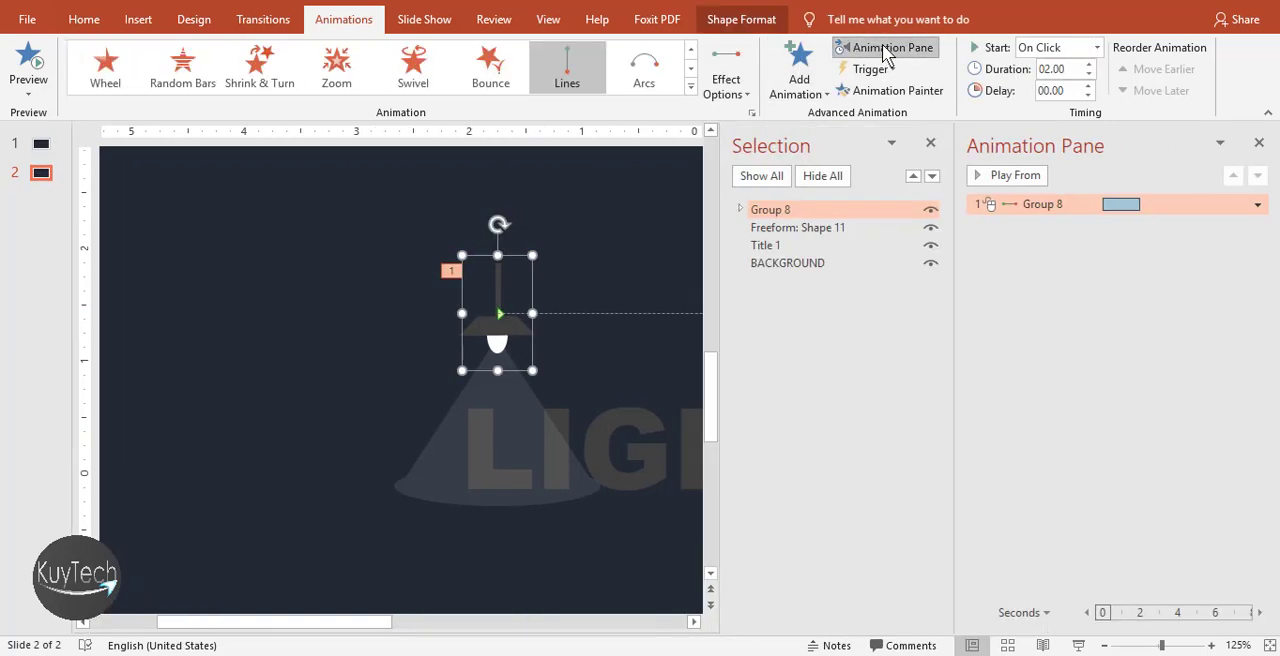
pyautogui.click(1257, 204)
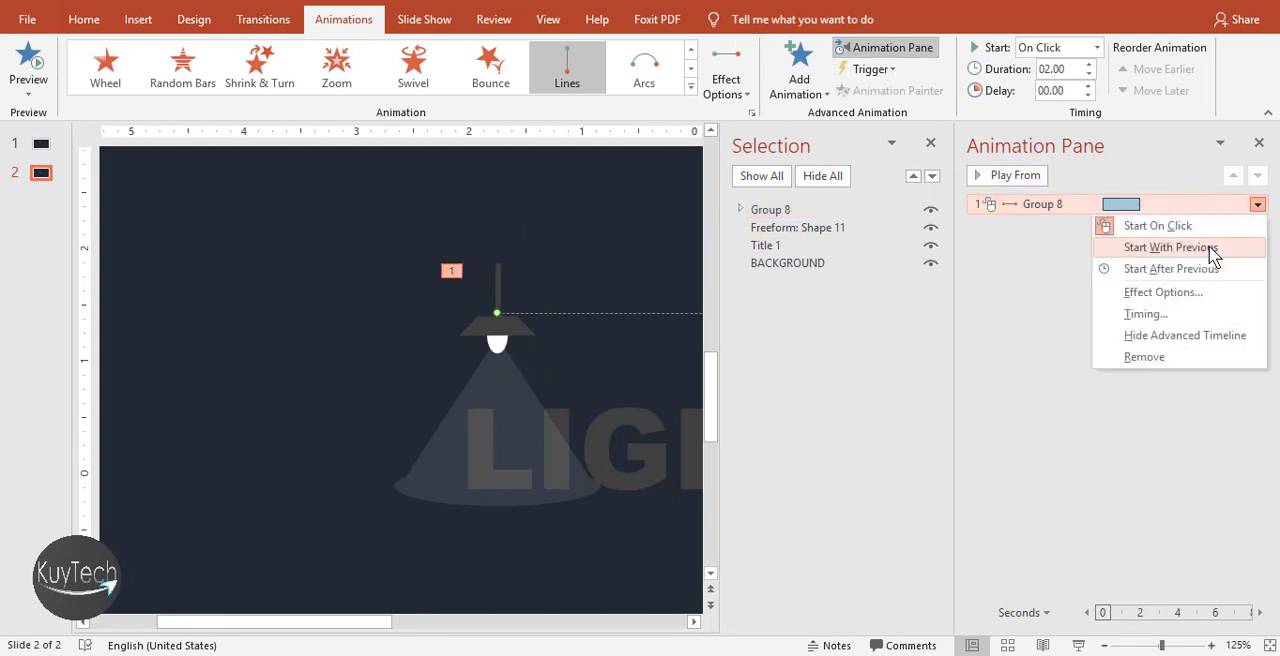
pyautogui.click(1210, 250)
# Review the smooth start and smooth end settings in the effect options of the lamp's motion path
pyautogui.click(1257, 206)
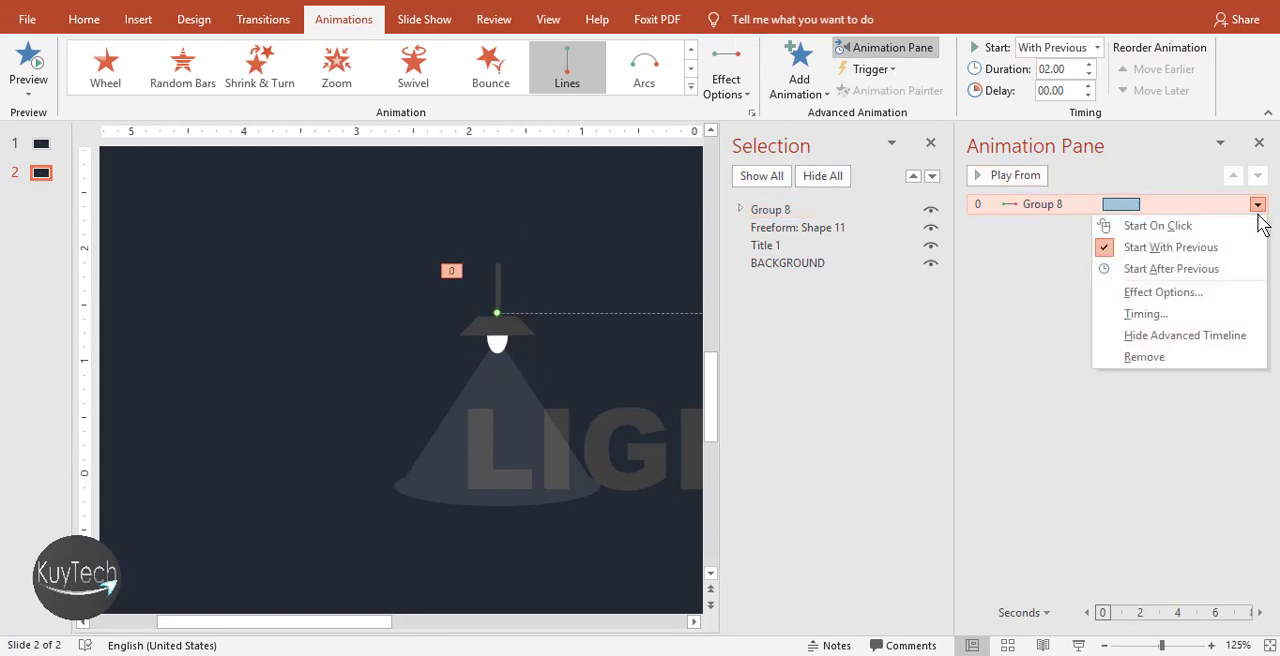
pyautogui.click(1200, 294)
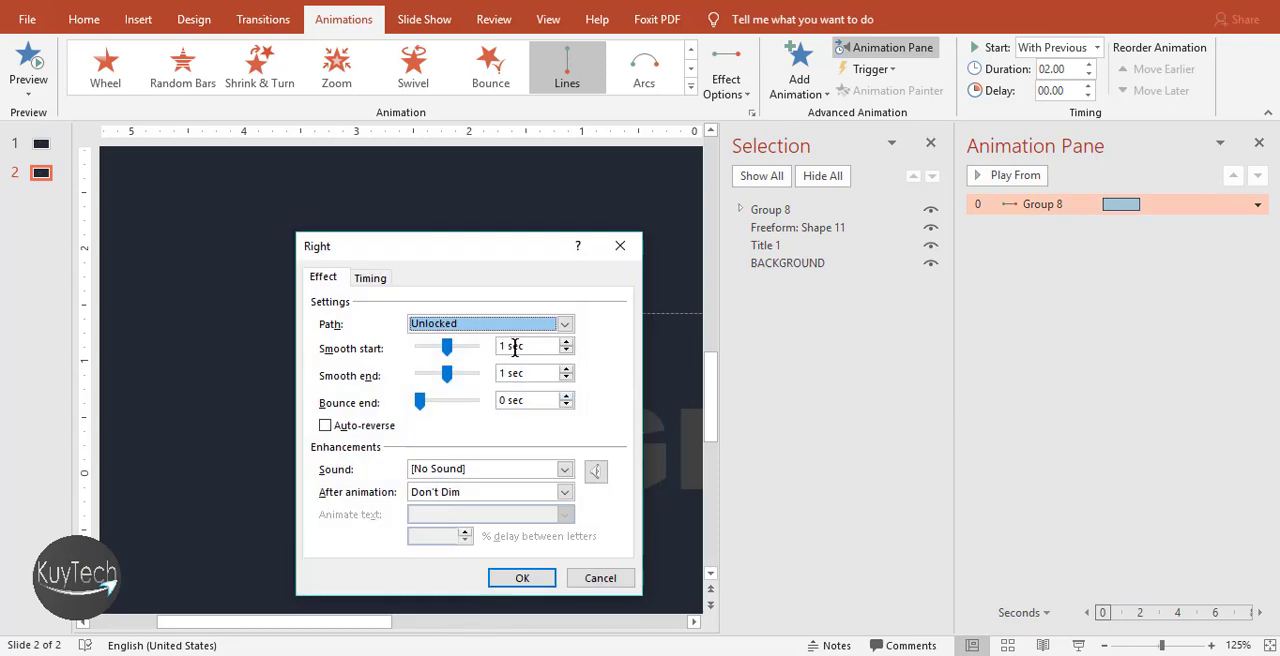
pyautogui.moveTo(517, 347); pyautogui.dragTo(506, 346)
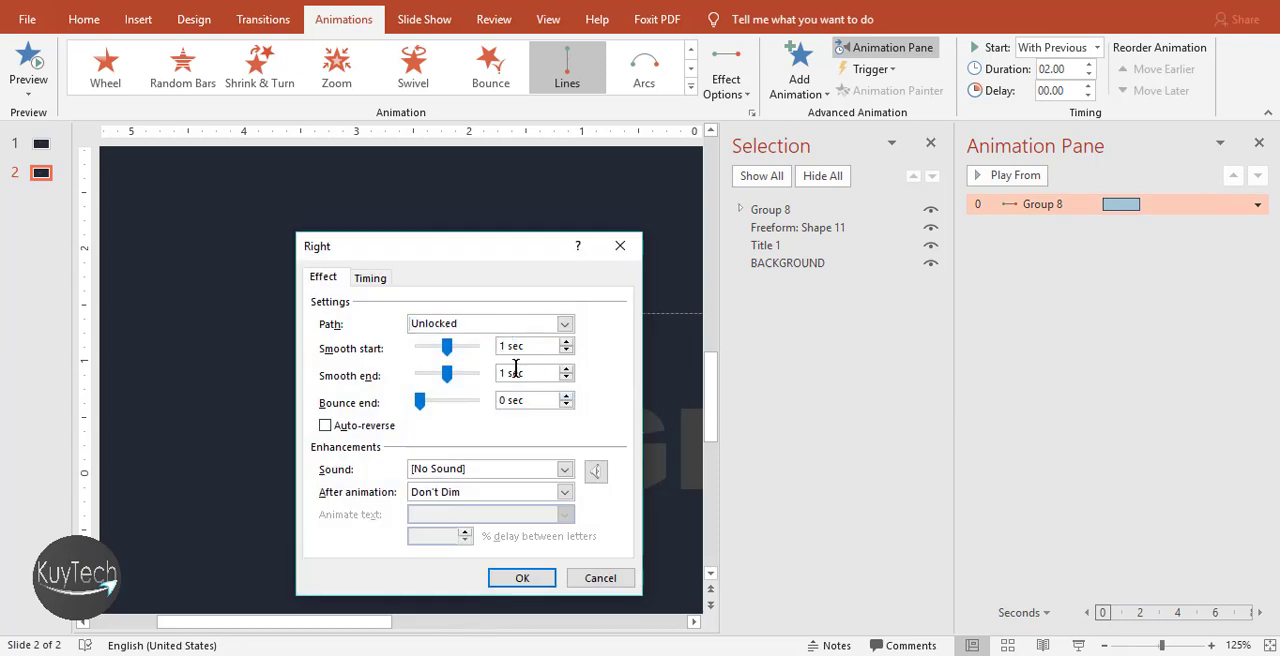
pyautogui.click(503, 373)
pyautogui.click(515, 579)
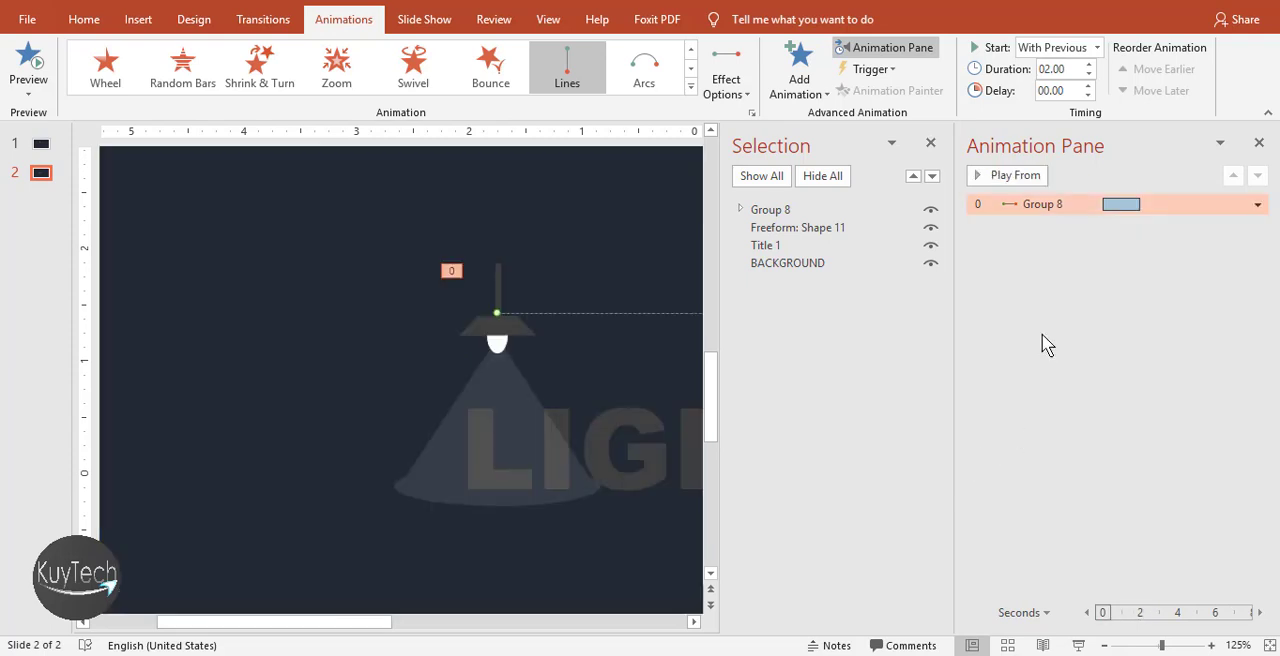
# Copy the lamp group's motion path to the light beam with Animation Painter and close the Selection pane
pyautogui.click(509, 333)
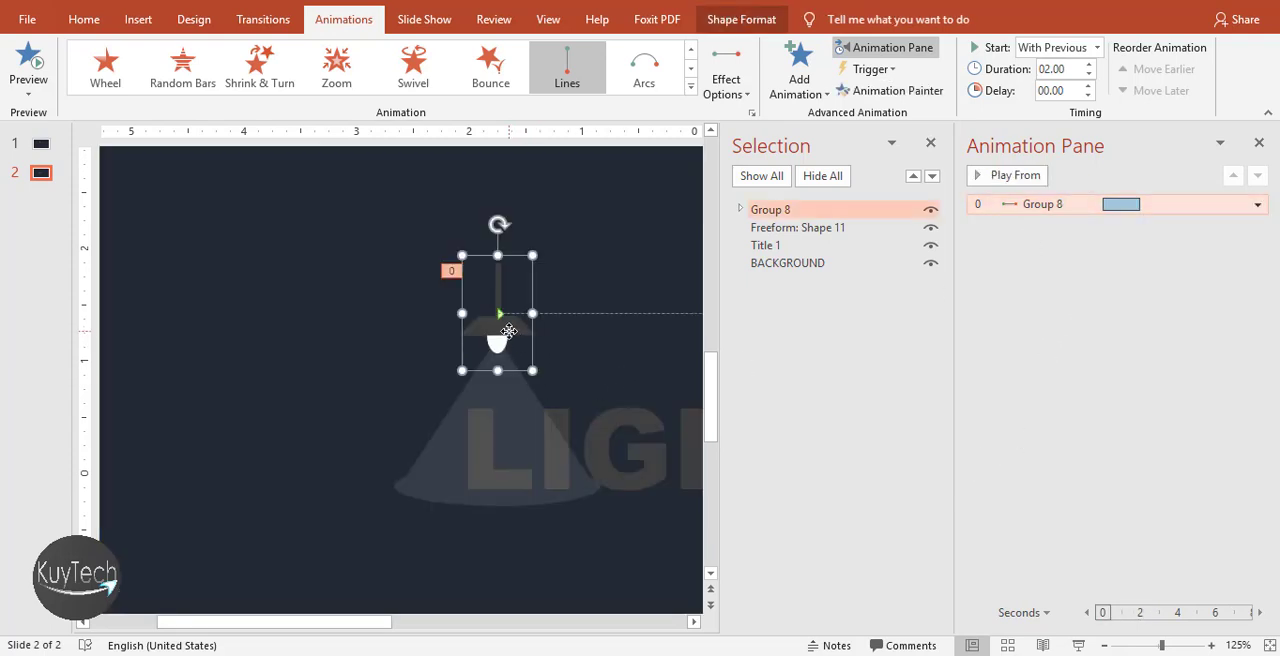
pyautogui.click(862, 92)
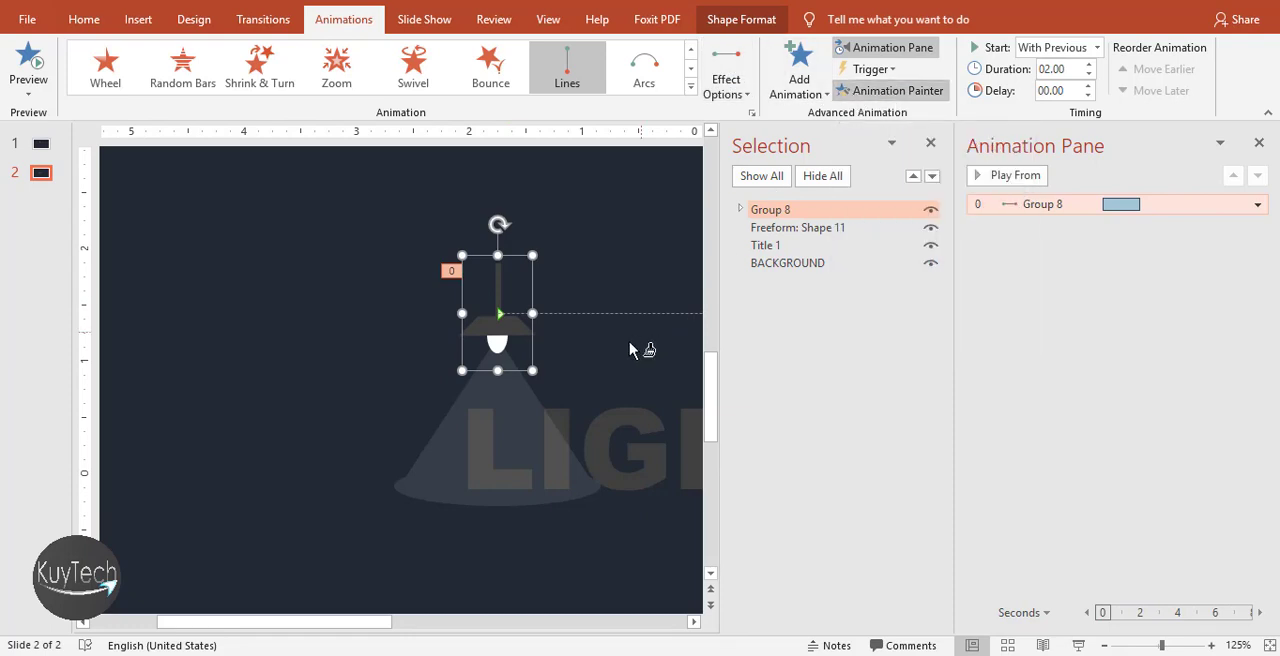
pyautogui.click(442, 444)
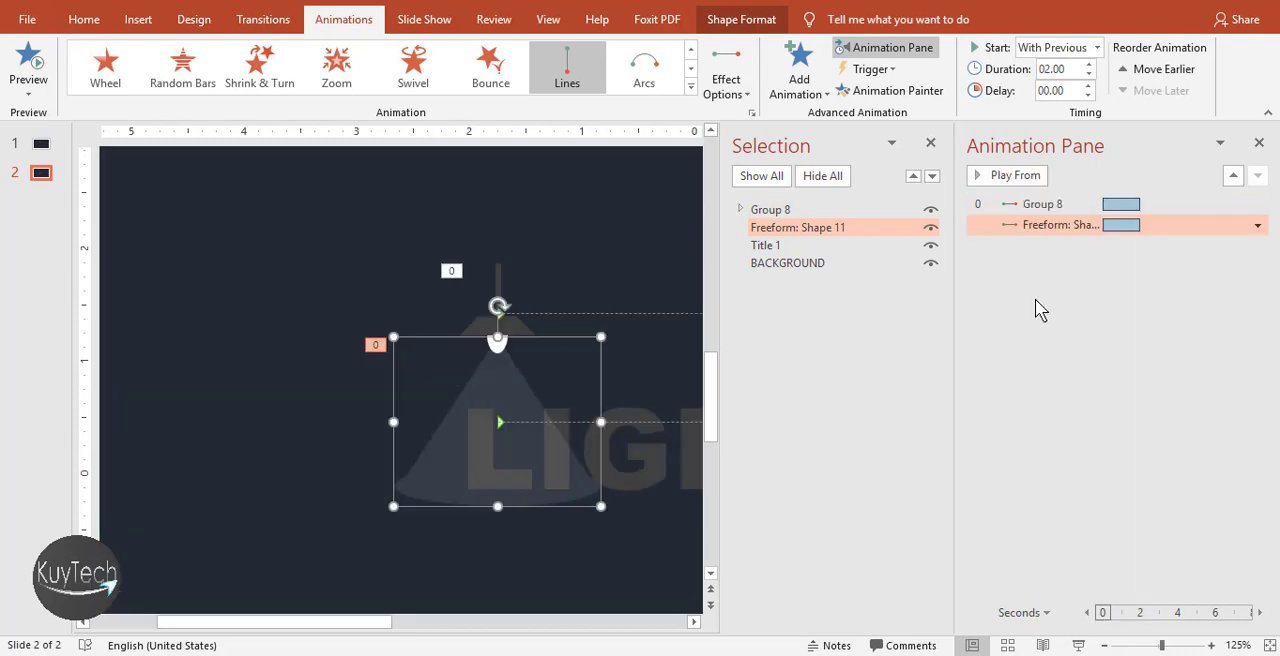
pyautogui.click(930, 144)
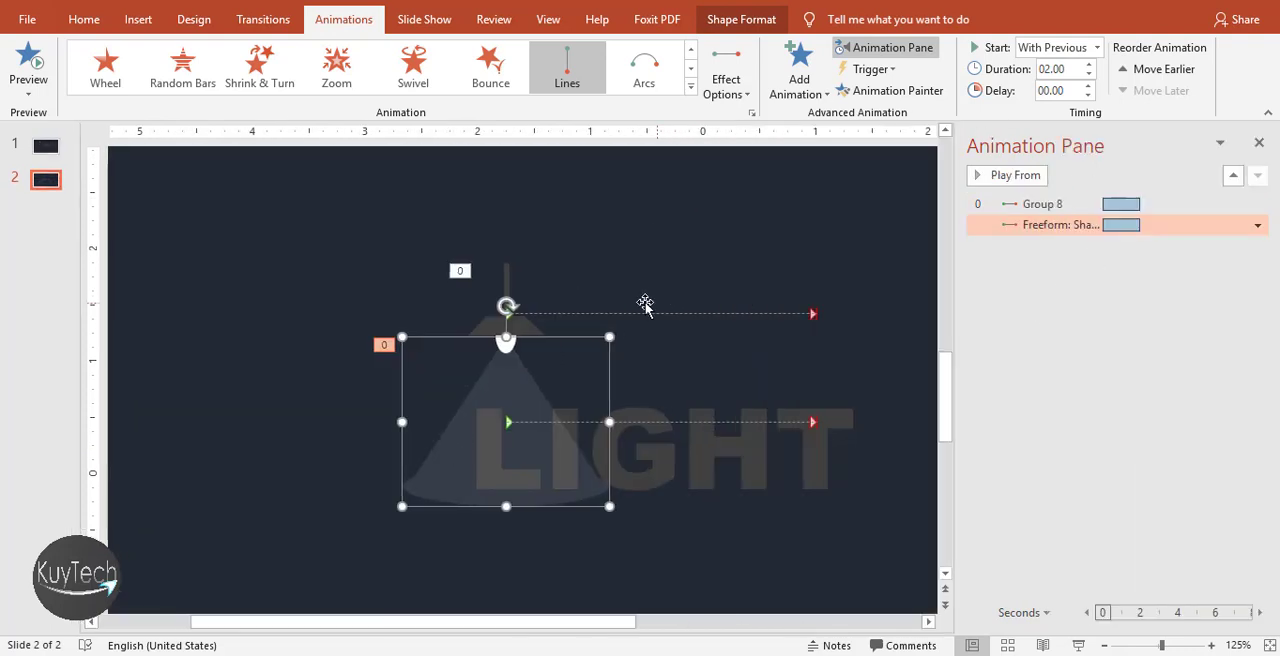
# Preview the motion paths of the light beam and the lamp group from the animation list
pyautogui.click(524, 327)
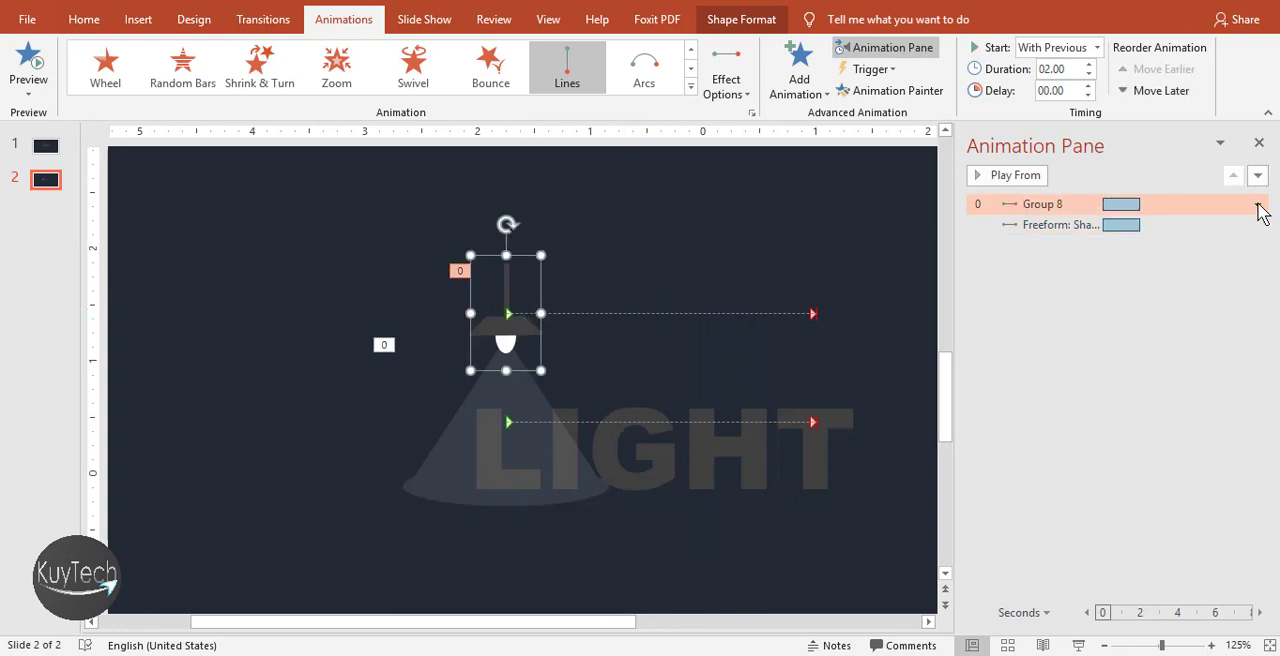
pyautogui.click(1228, 226)
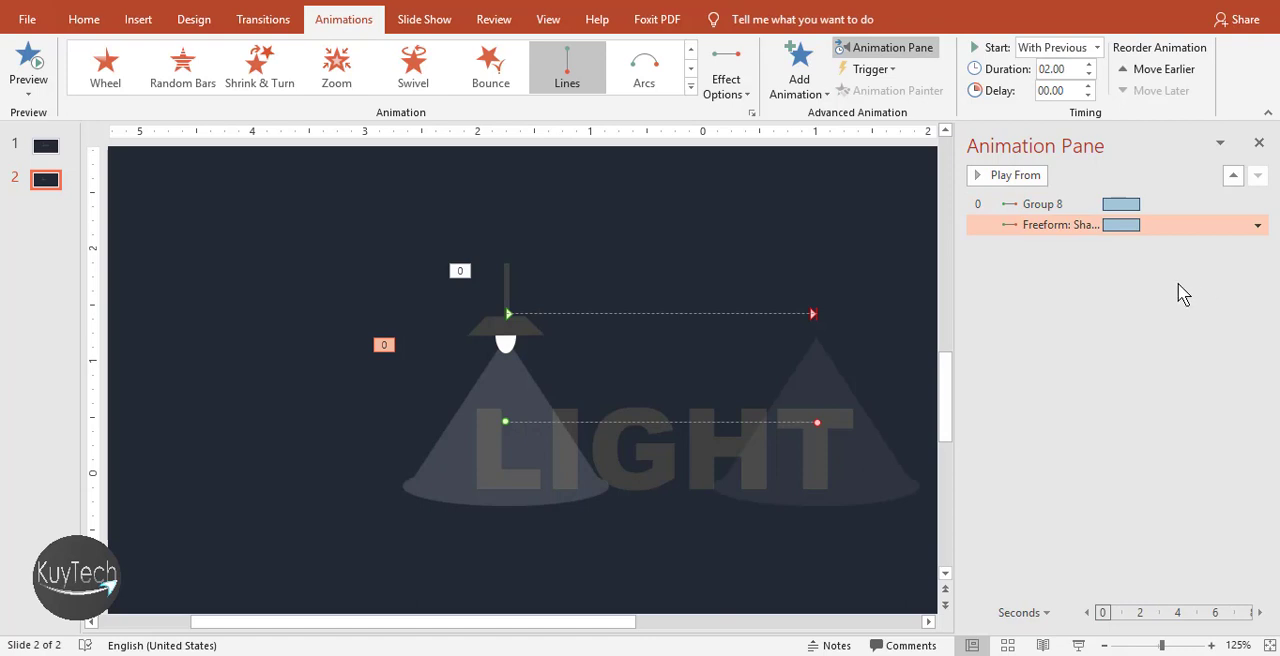
pyautogui.click(1008, 176)
pyautogui.click(1006, 177)
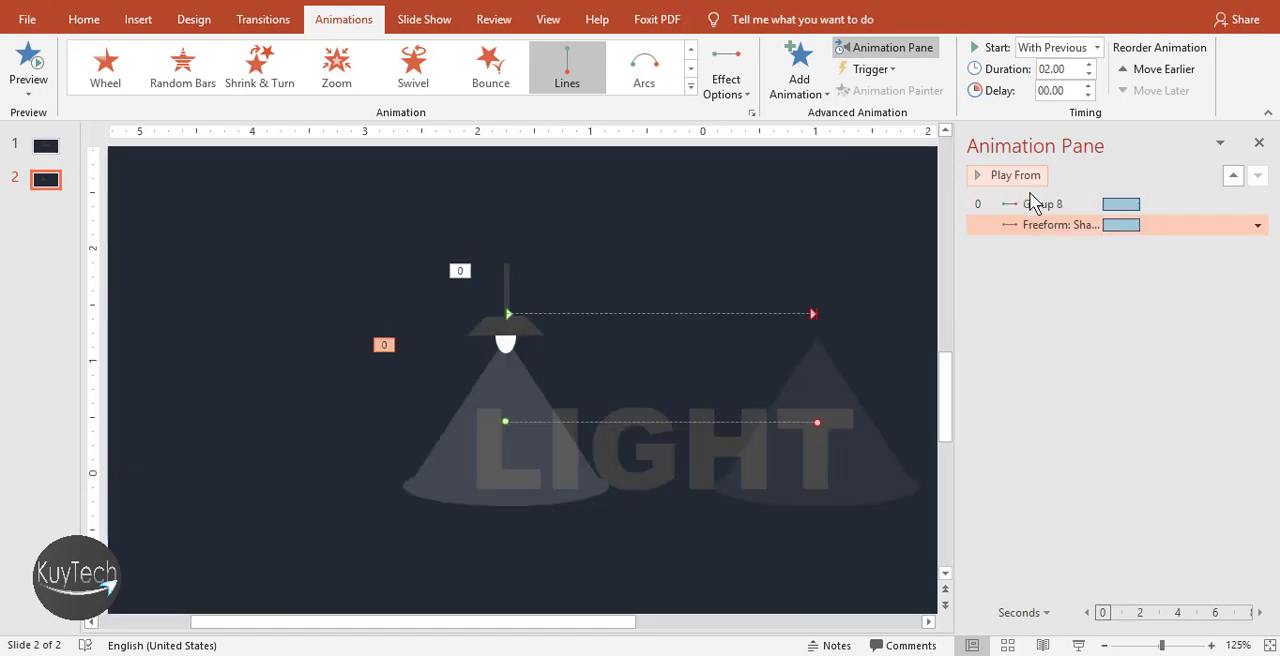
pyautogui.click(1033, 203)
pyautogui.click(1018, 177)
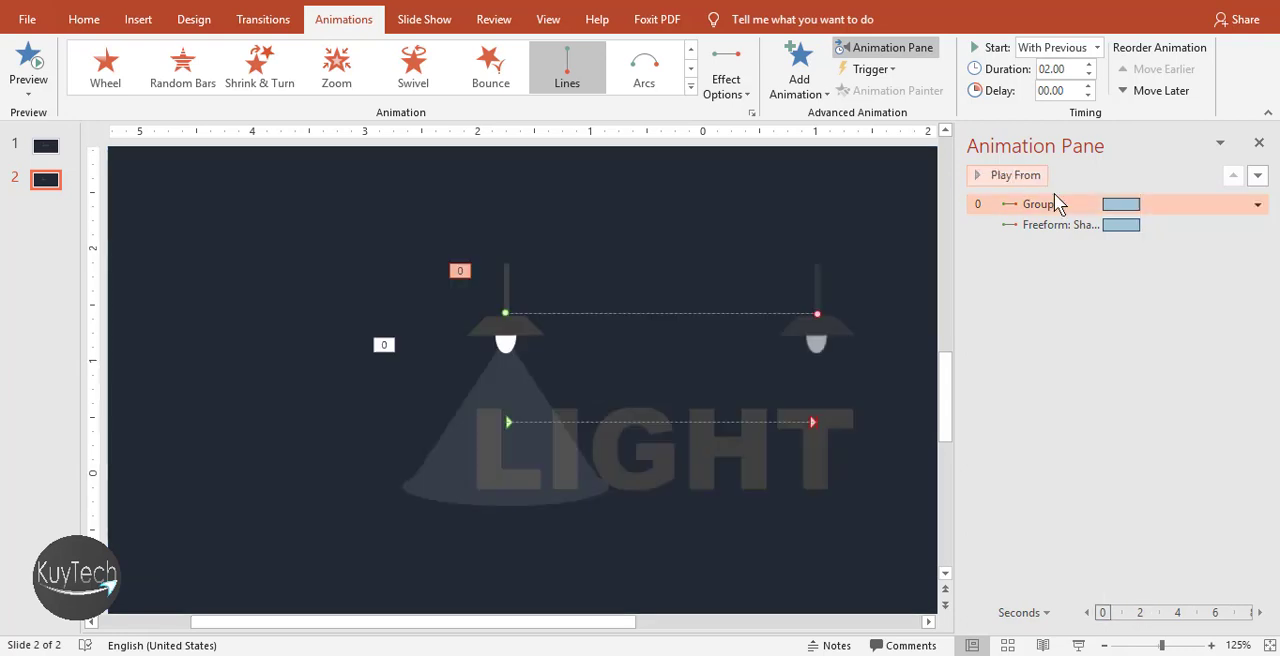
# Add a second Lines motion path to the lamp group and set its direction to Left
pyautogui.click(805, 72)
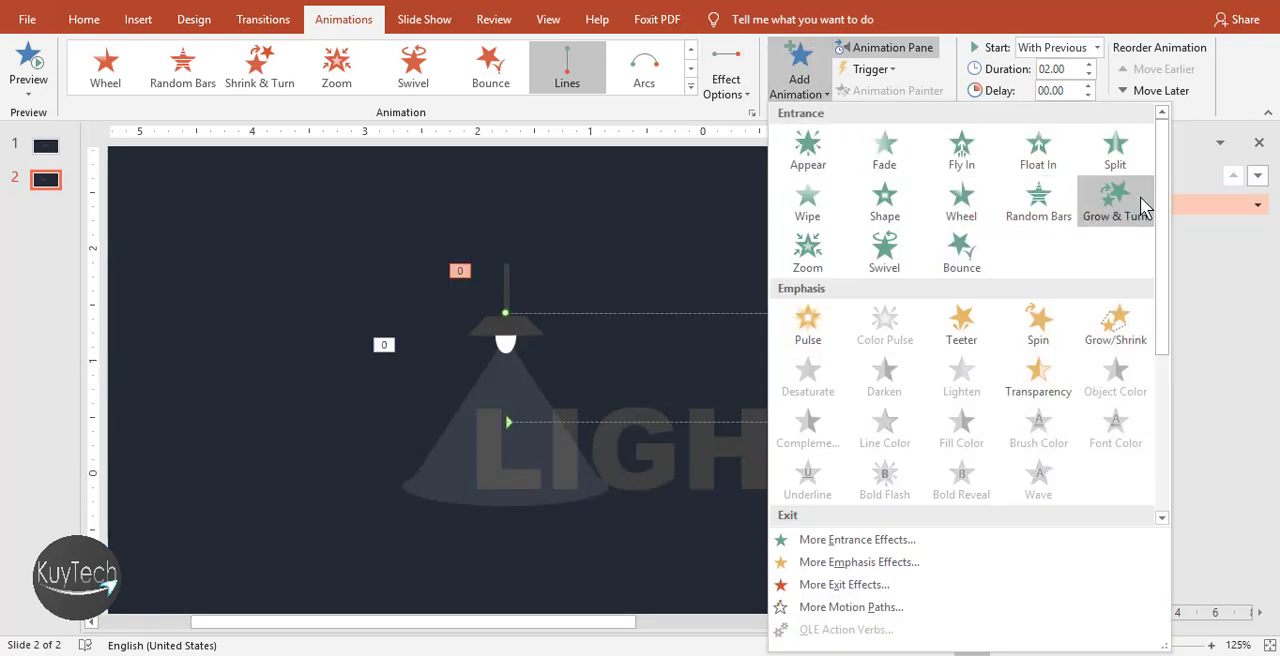
pyautogui.moveTo(1167, 213); pyautogui.dragTo(1163, 432)
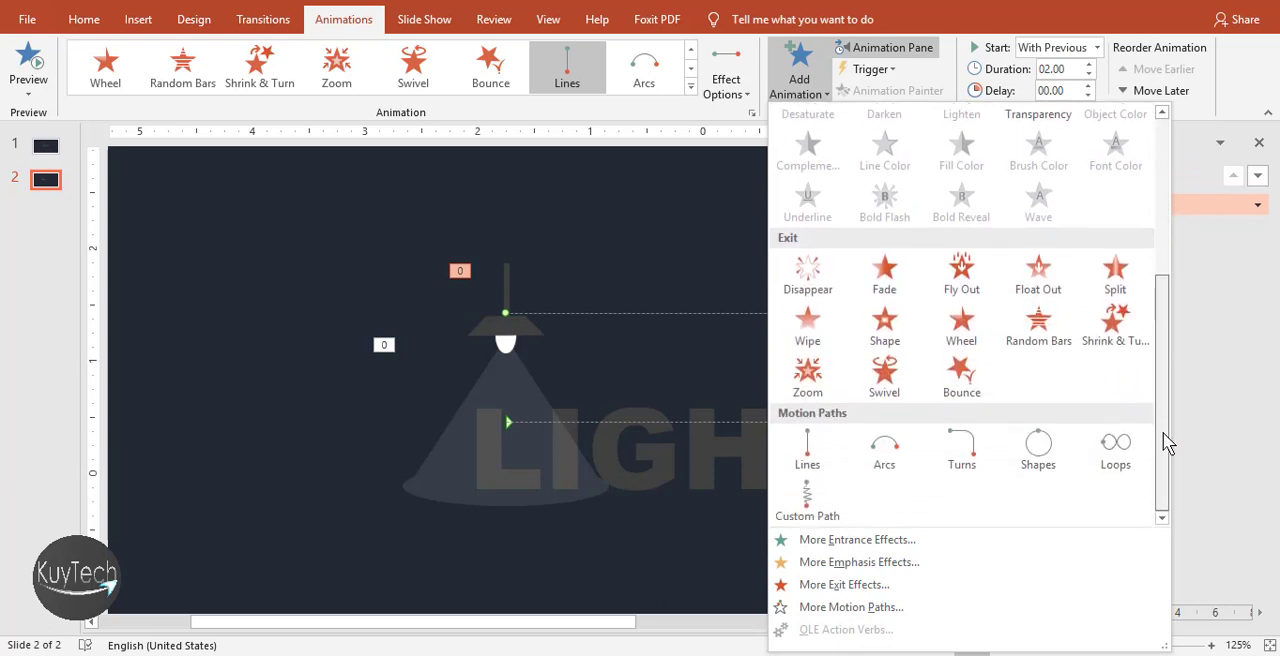
pyautogui.click(810, 450)
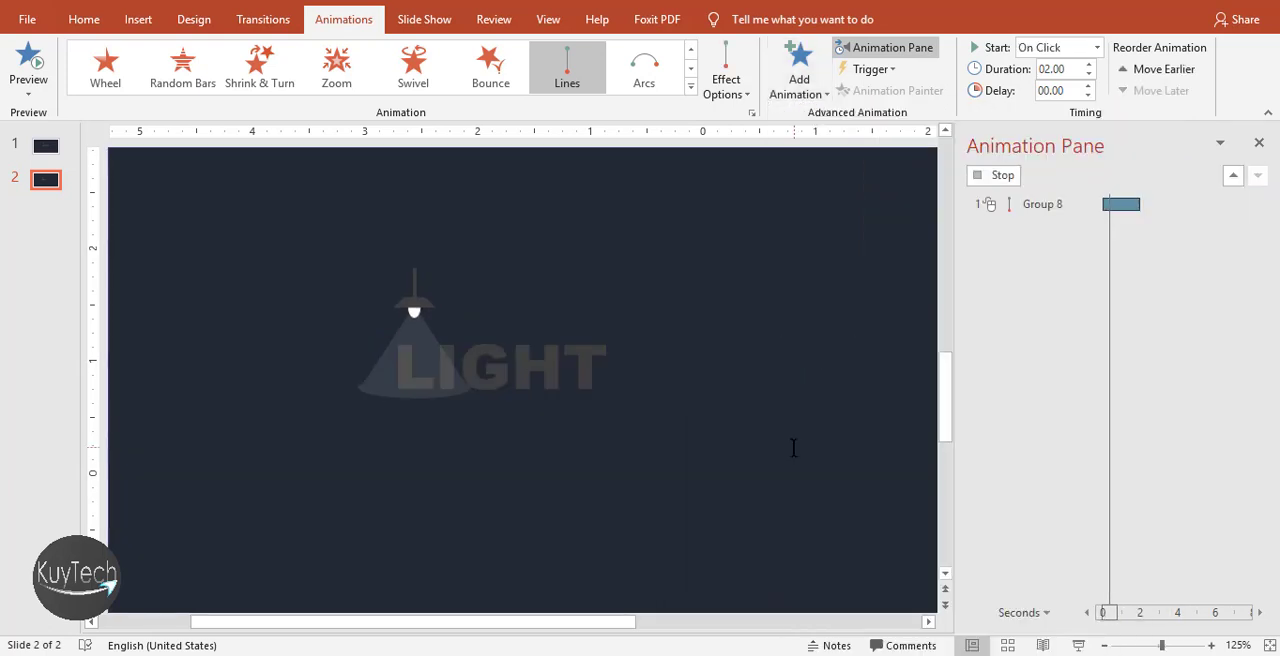
pyautogui.click(748, 94)
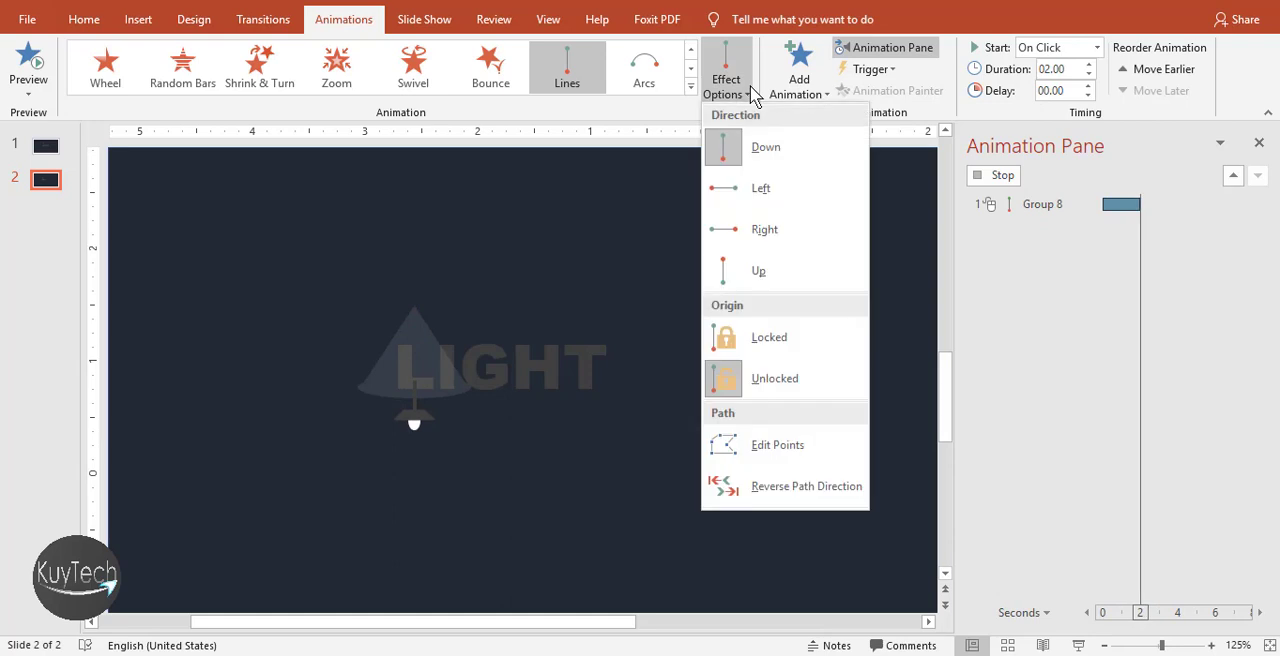
pyautogui.click(766, 189)
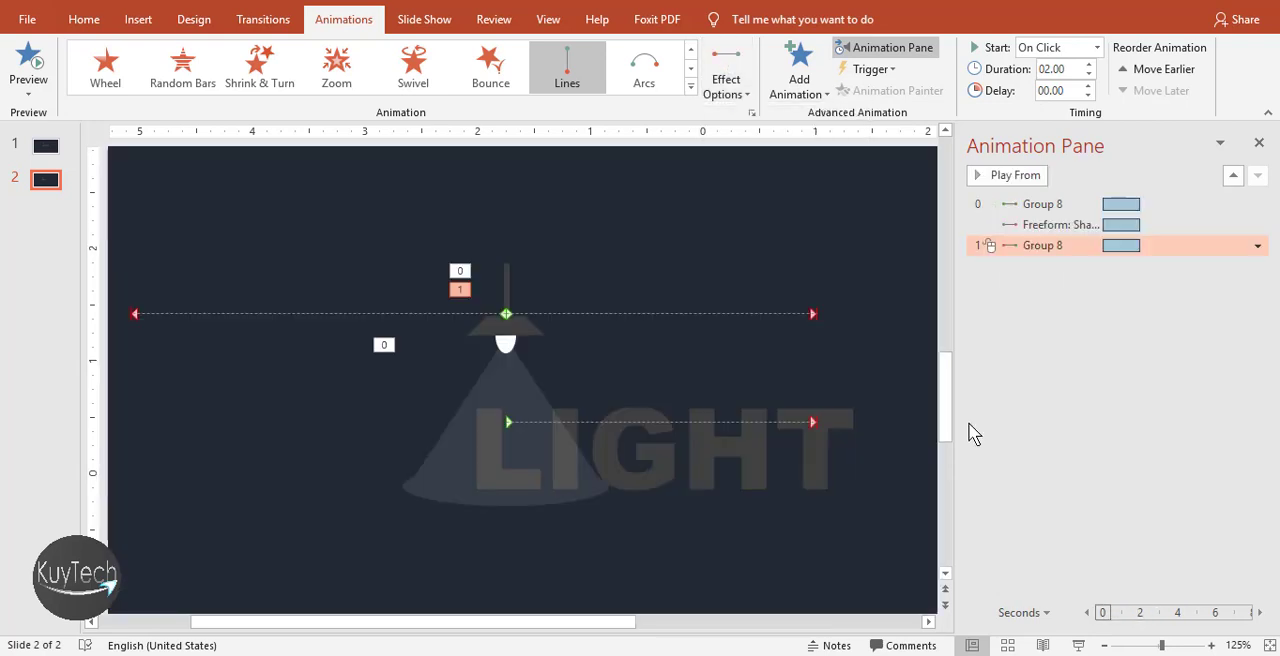
pyautogui.click(507, 338)
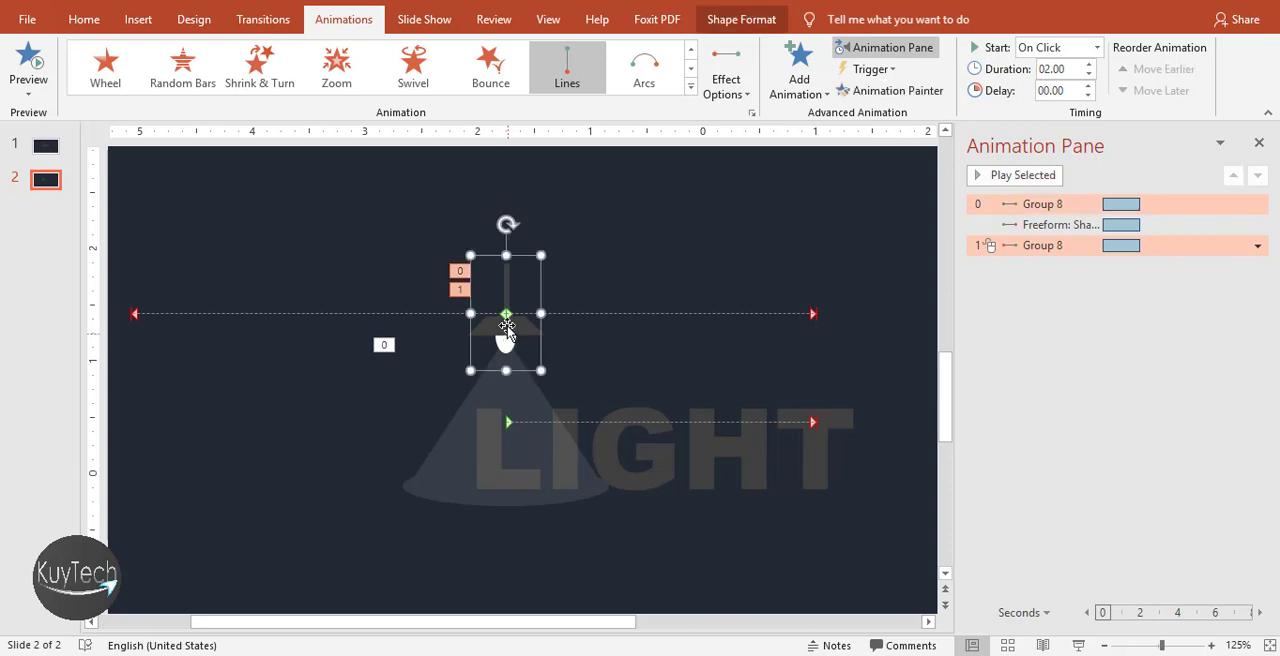
# Move the lamp's leftward motion path to start at the first path's end and finish at the lamp's original position, then preview it
pyautogui.click(505, 314)
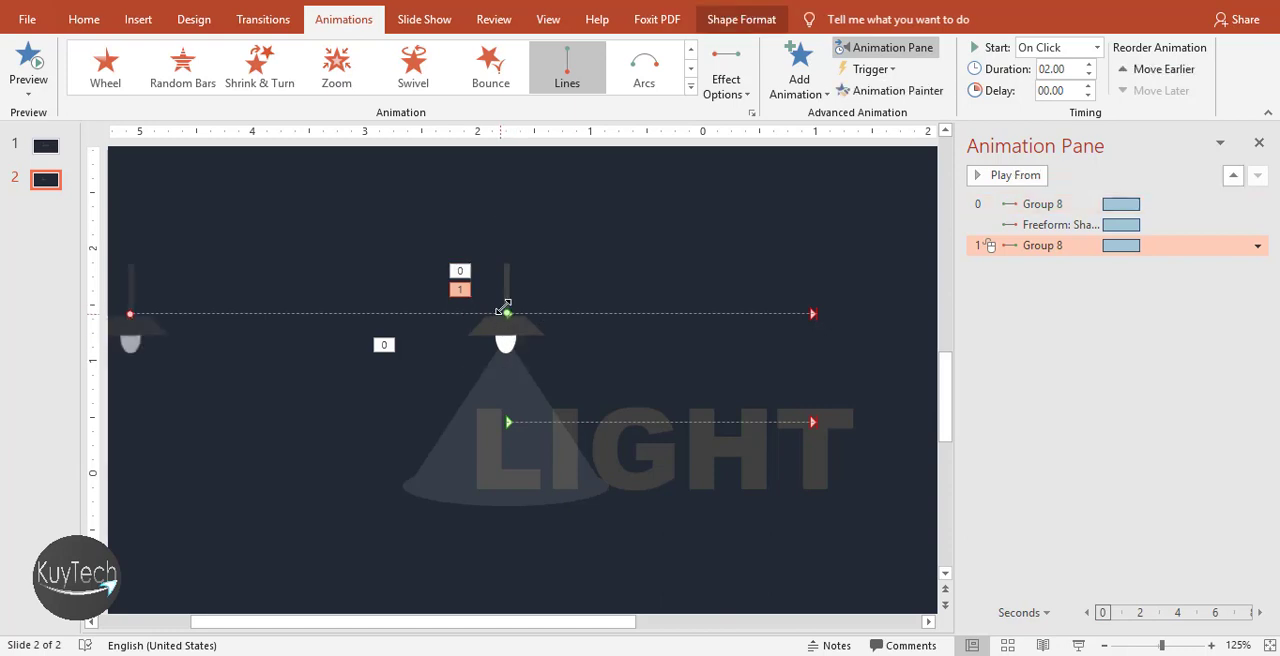
pyautogui.moveTo(507, 313); pyautogui.dragTo(816, 314)
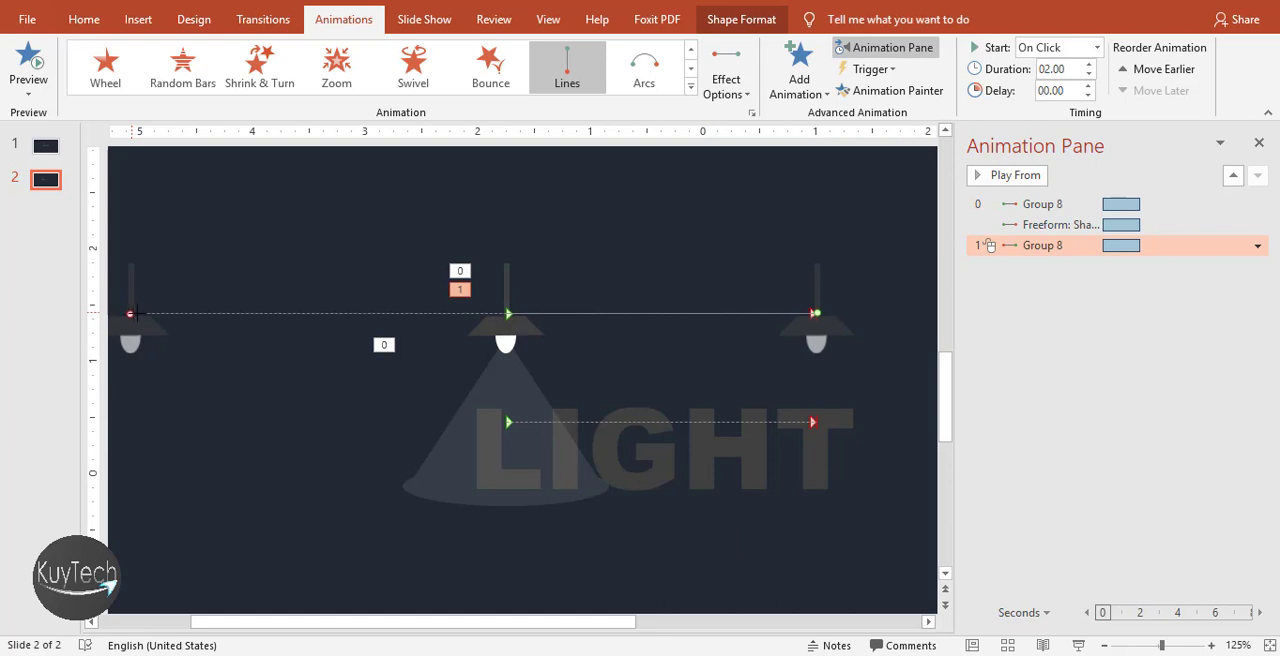
pyautogui.moveTo(135, 313); pyautogui.dragTo(507, 314)
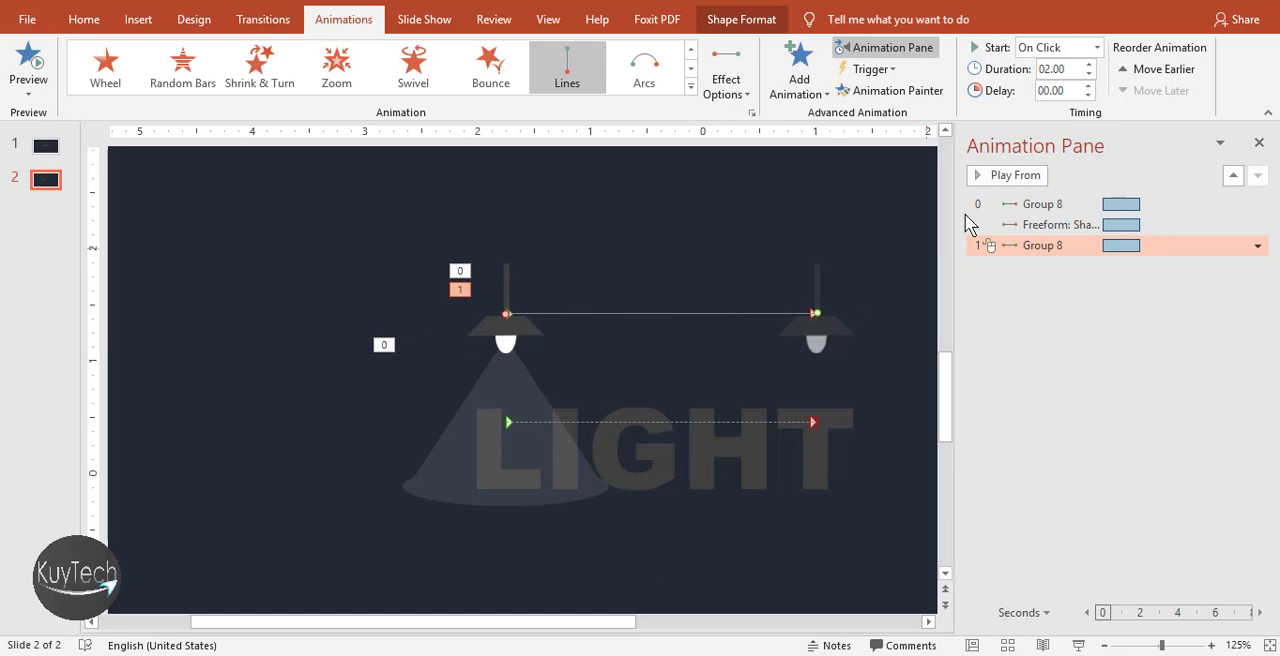
pyautogui.click(1007, 178)
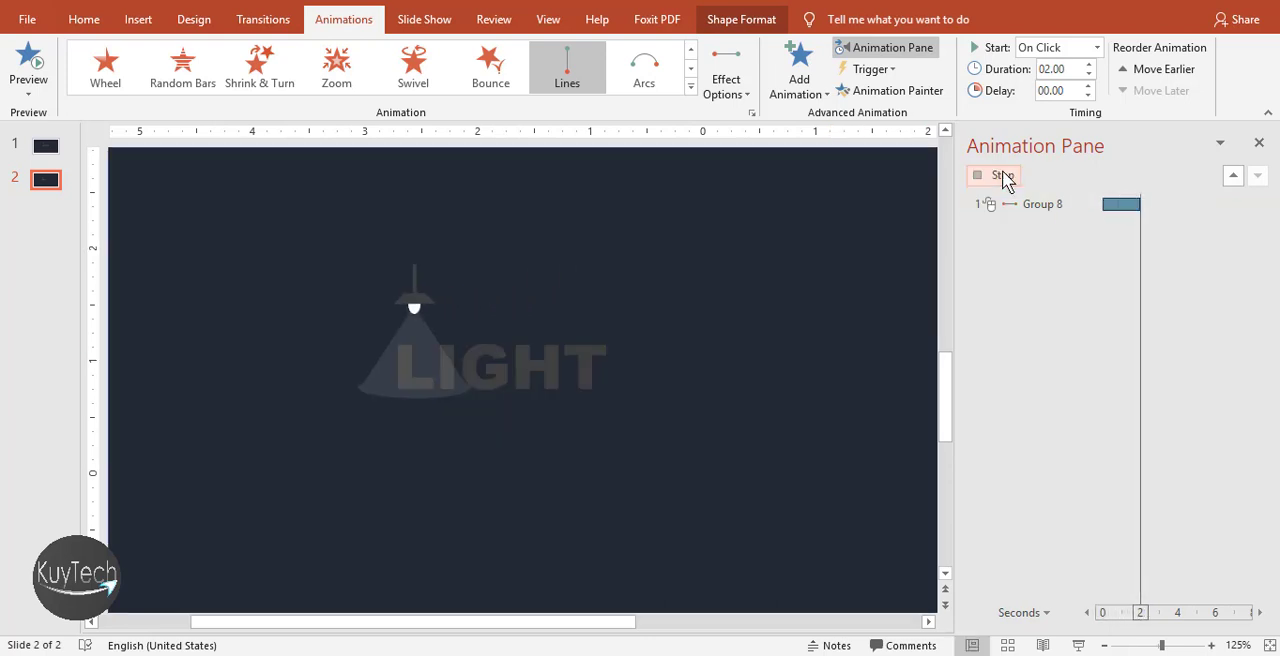
# Set the lamp group's second motion path to start After Previous
pyautogui.click(1257, 246)
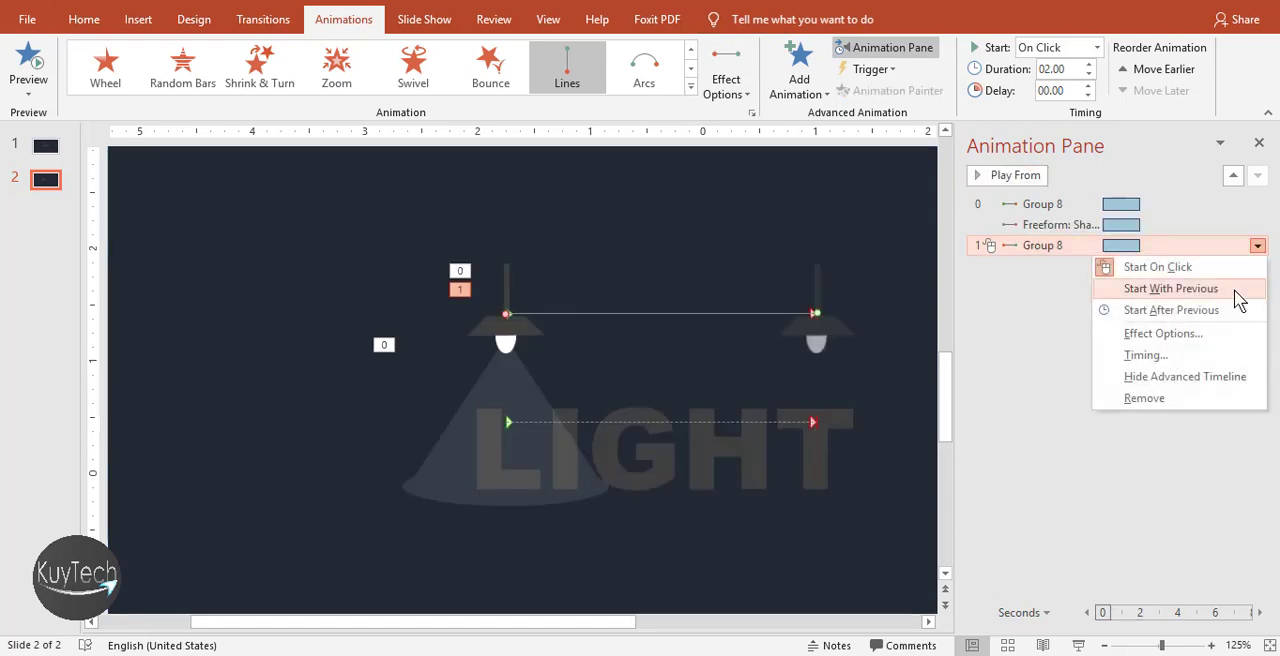
pyautogui.click(1238, 312)
pyautogui.click(1072, 247)
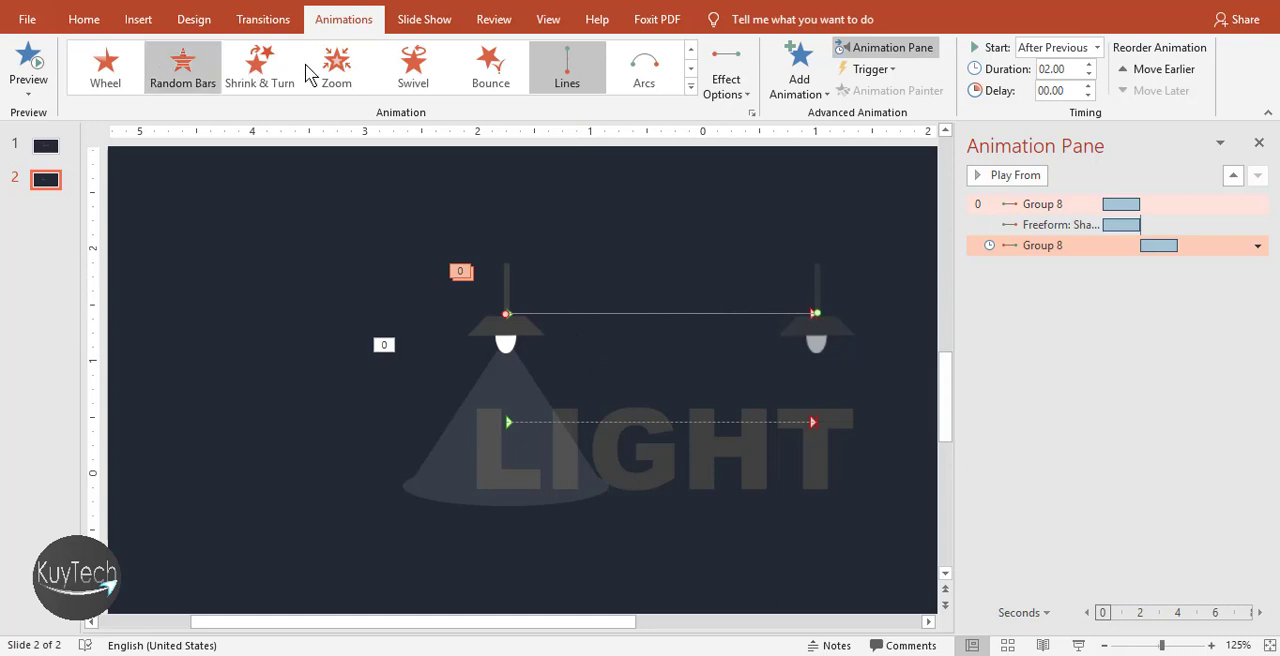
pyautogui.click(1044, 287)
# Add a second Lines motion path to the light beam and set its direction to Left
pyautogui.click(508, 388)
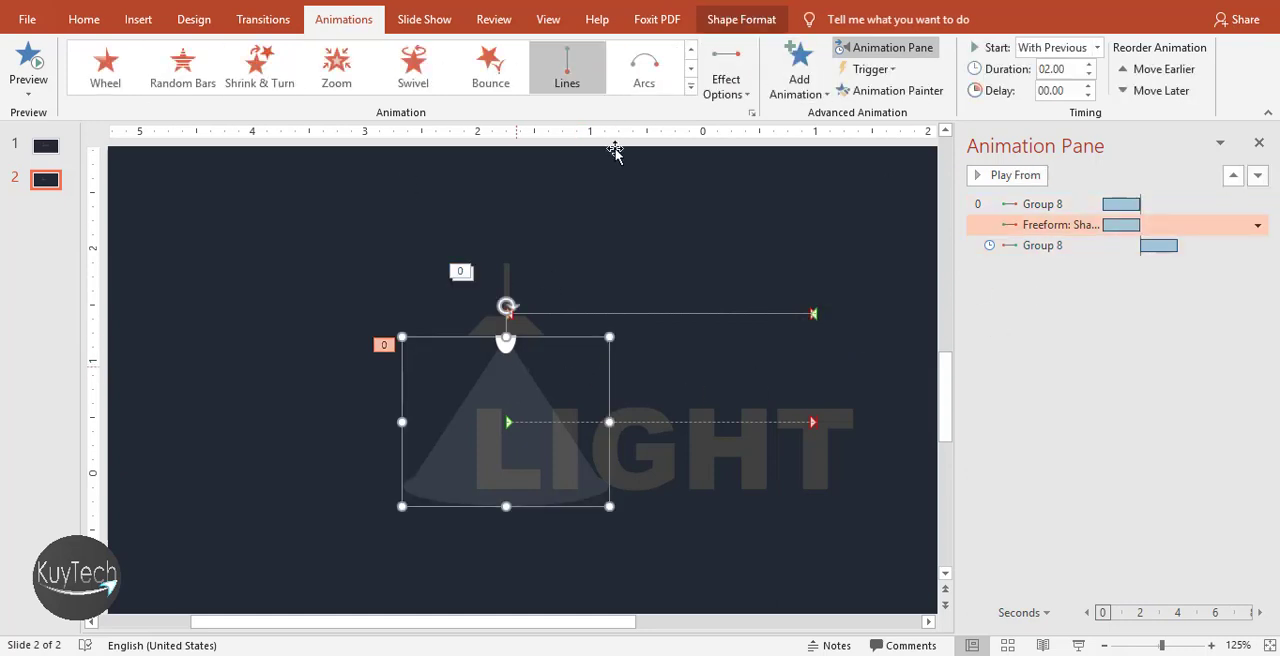
pyautogui.click(801, 80)
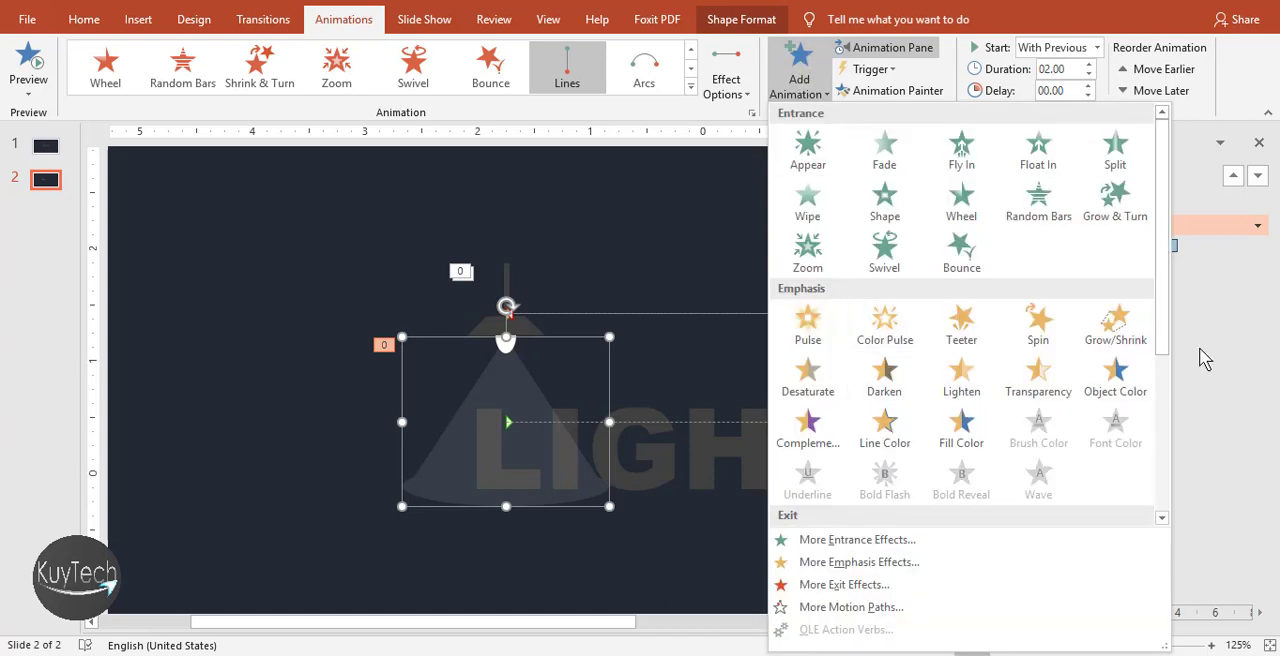
pyautogui.moveTo(1168, 362); pyautogui.dragTo(1168, 515)
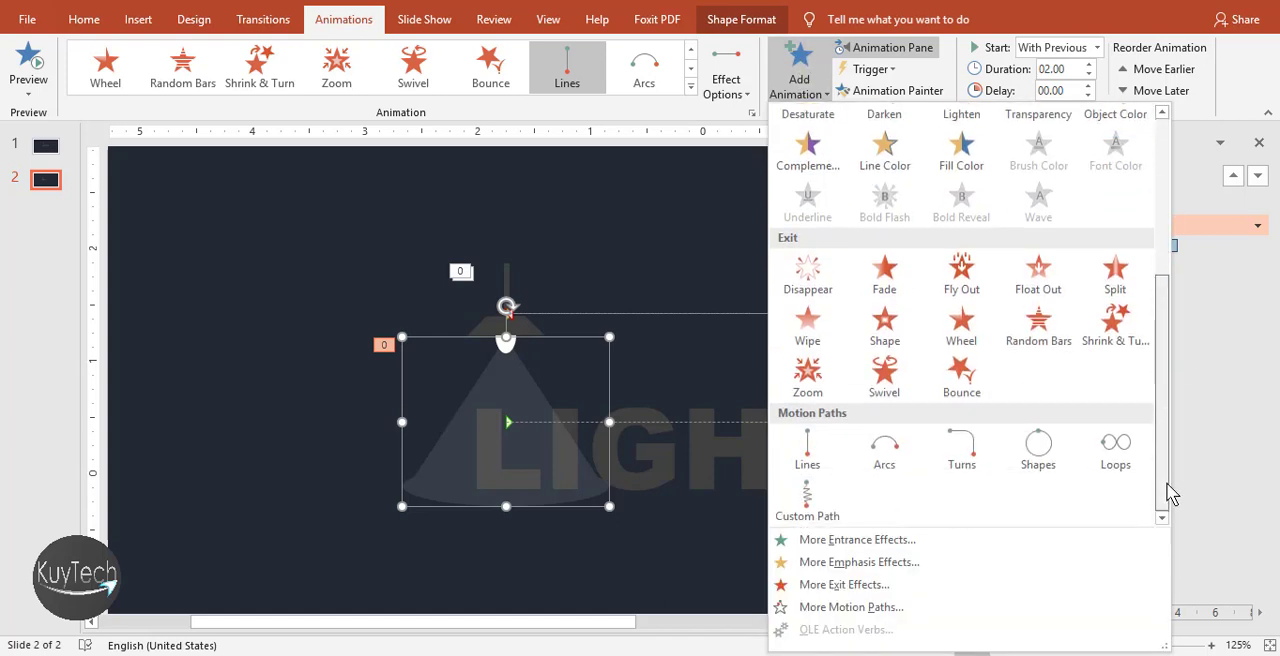
pyautogui.click(808, 455)
pyautogui.click(740, 94)
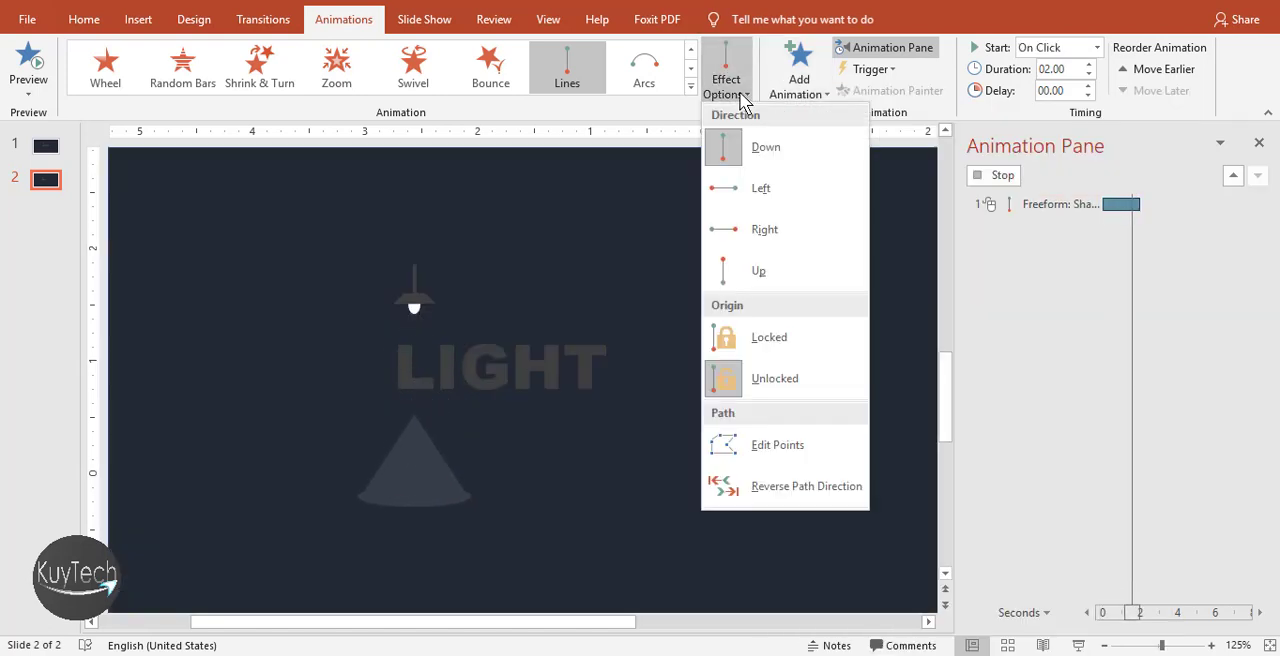
pyautogui.click(743, 190)
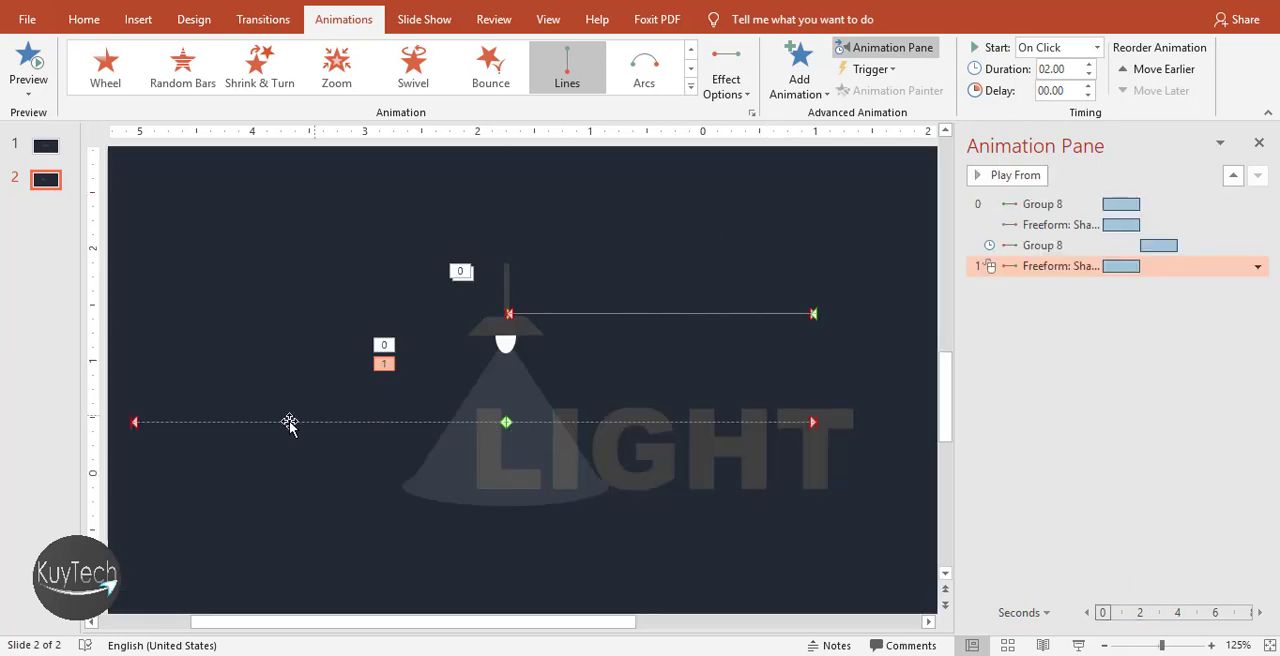
# Move the beam's leftward path so it starts at its first path's end and finishes at the beam's original position
pyautogui.click(506, 422)
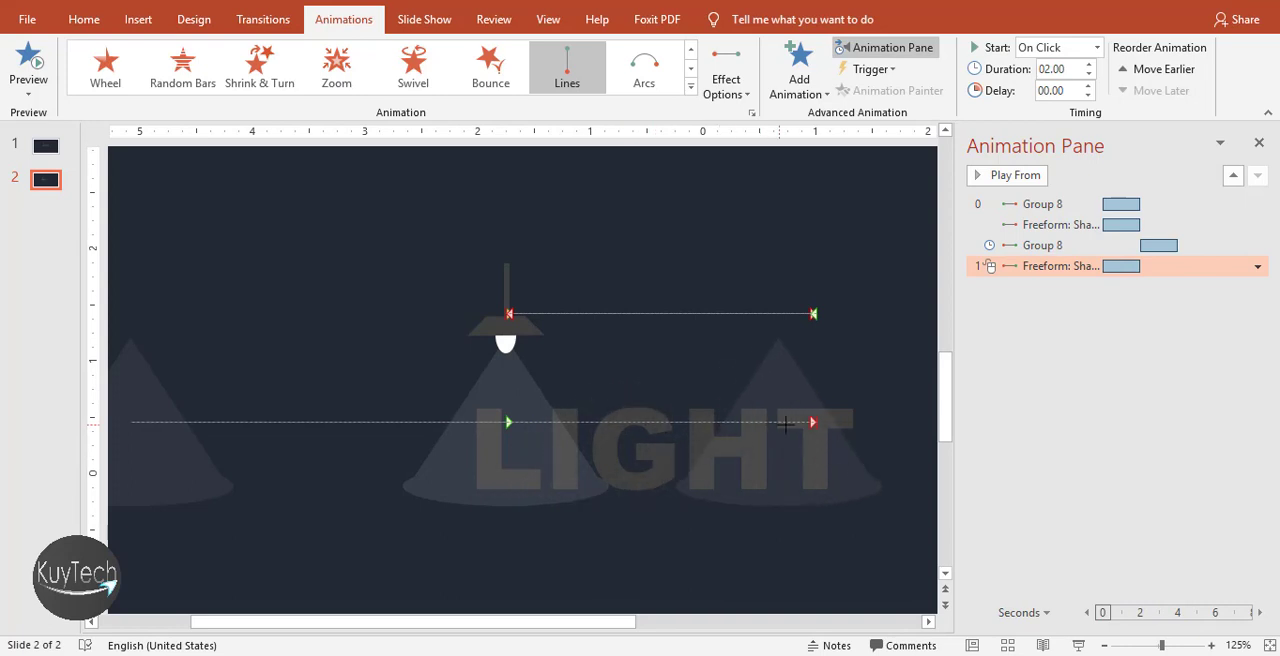
pyautogui.moveTo(808, 422); pyautogui.dragTo(812, 423)
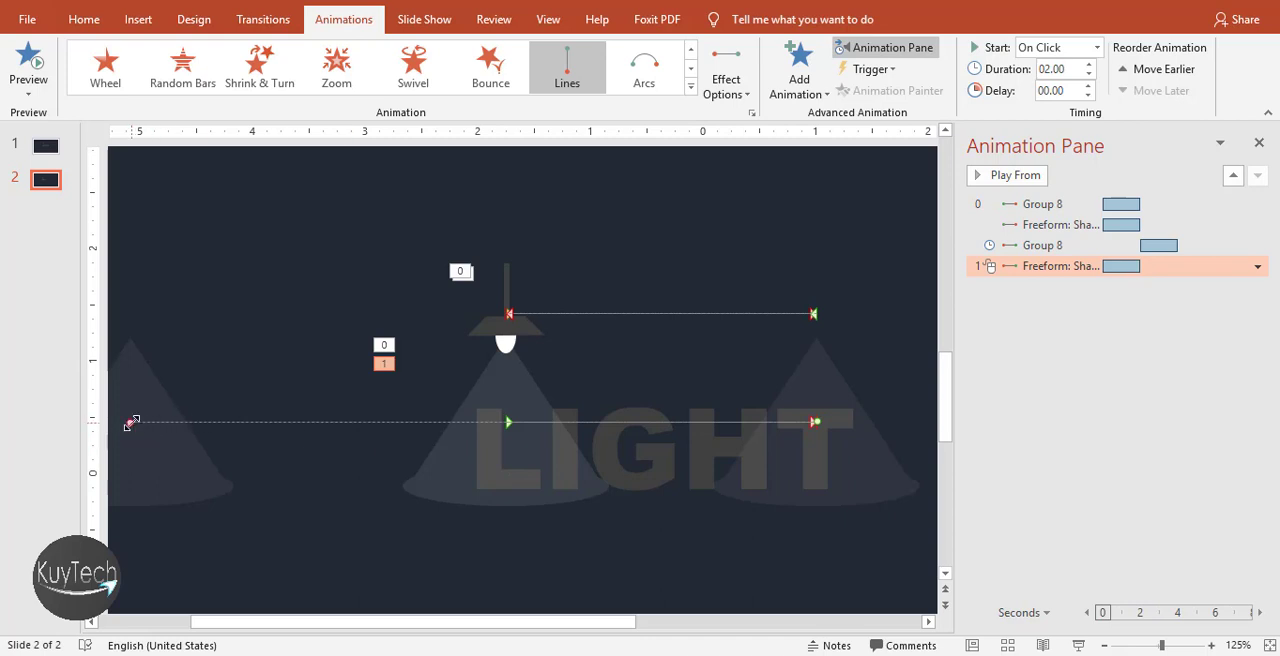
pyautogui.moveTo(131, 422); pyautogui.dragTo(503, 425)
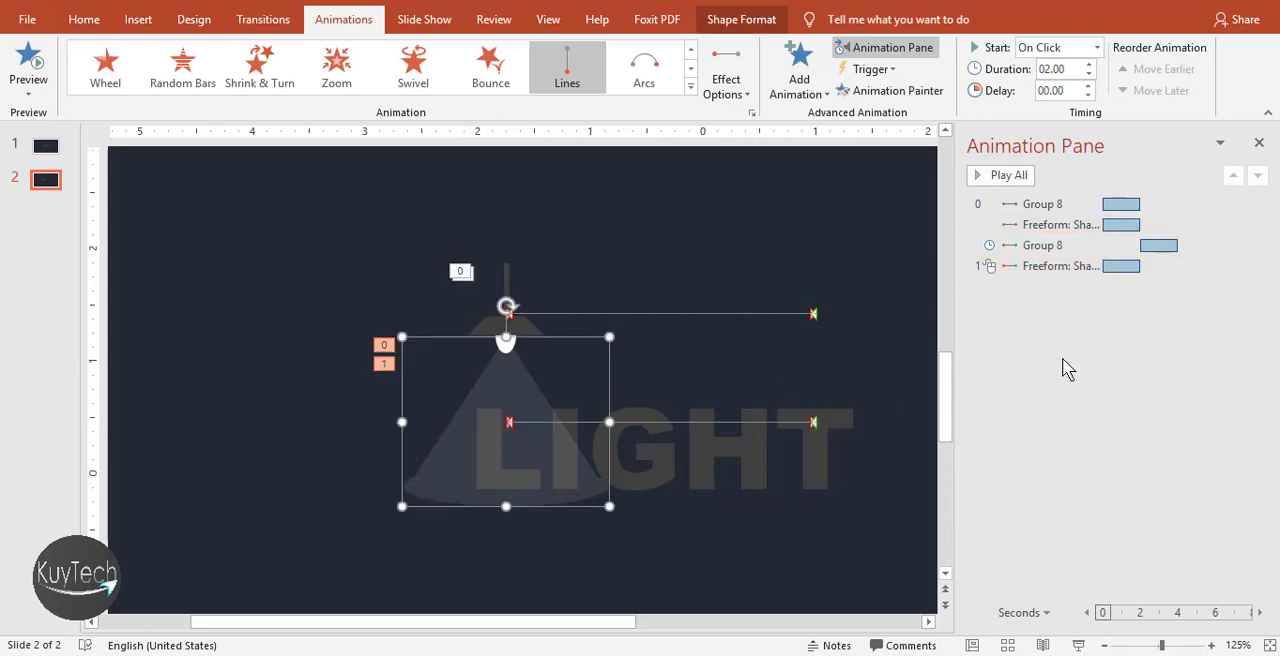
# Set the light beam's return path to start With Previous, in sync with the lamp's return, and preview the animation
pyautogui.click(1051, 268)
pyautogui.click(1257, 267)
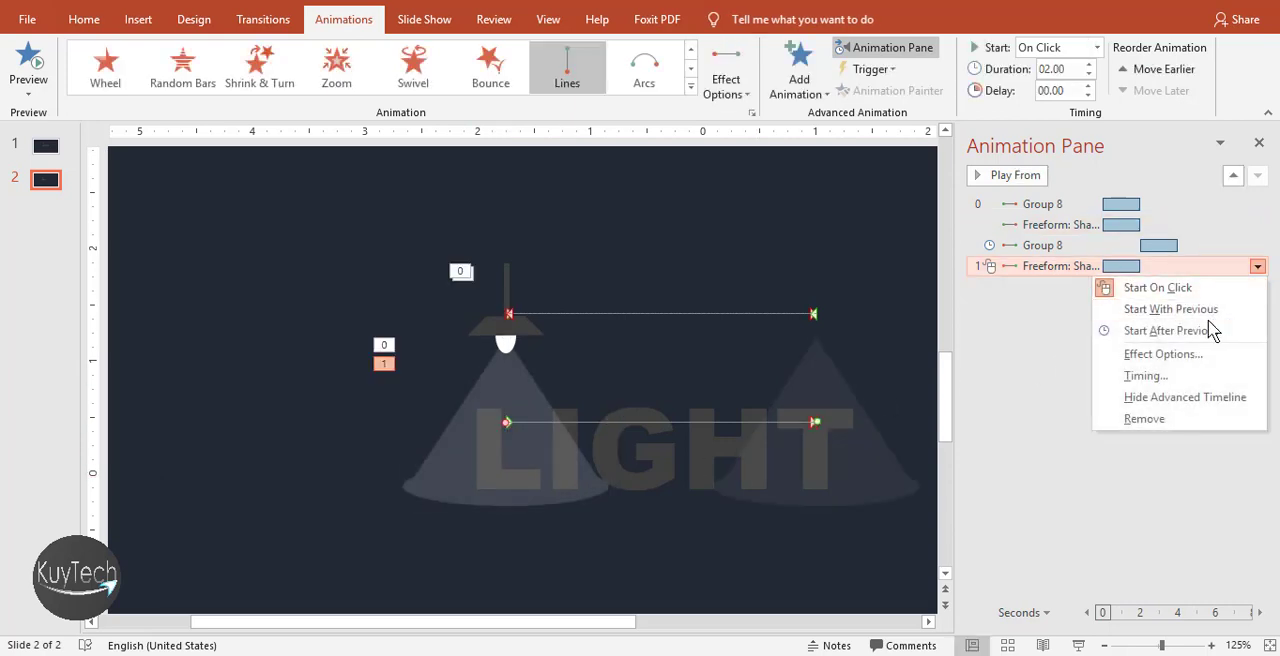
pyautogui.click(1227, 331)
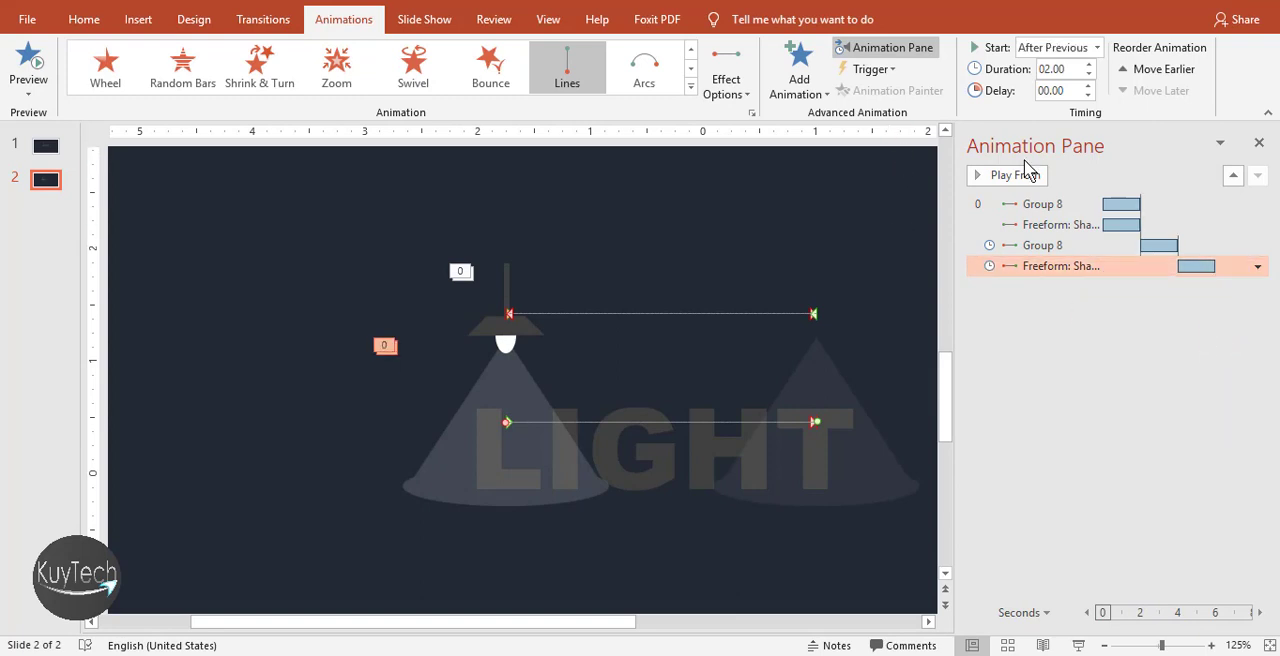
pyautogui.click(1257, 266)
pyautogui.click(1227, 309)
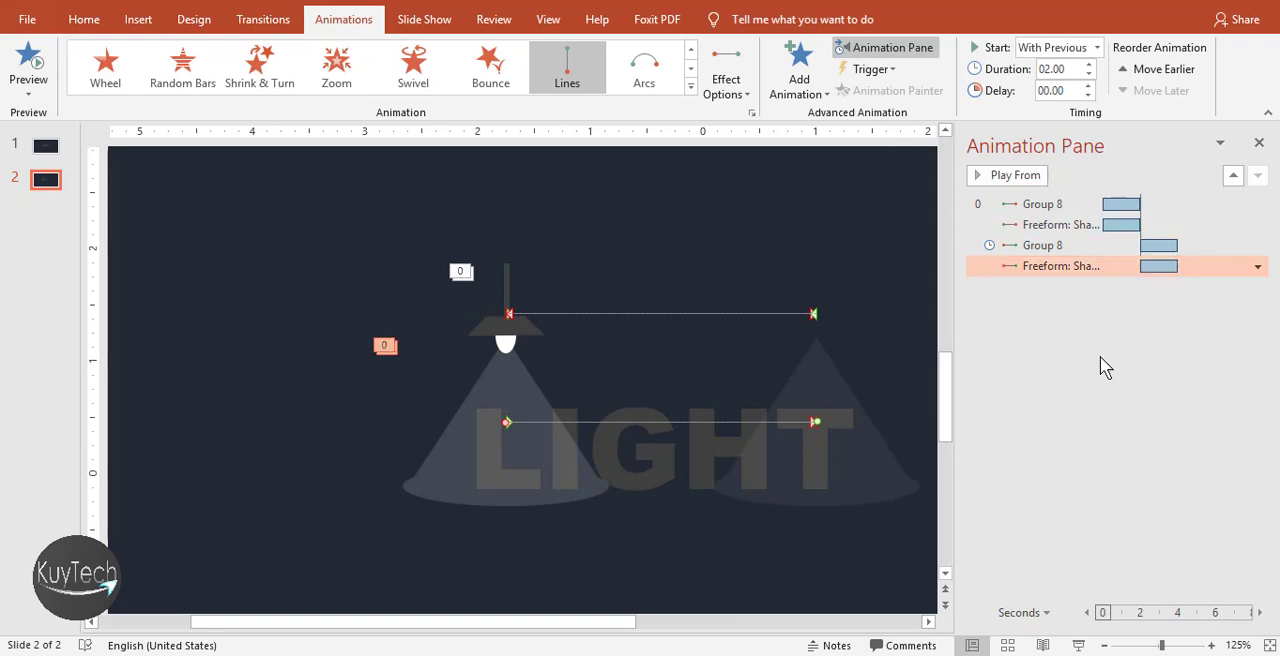
pyautogui.click(1100, 356)
pyautogui.click(1012, 178)
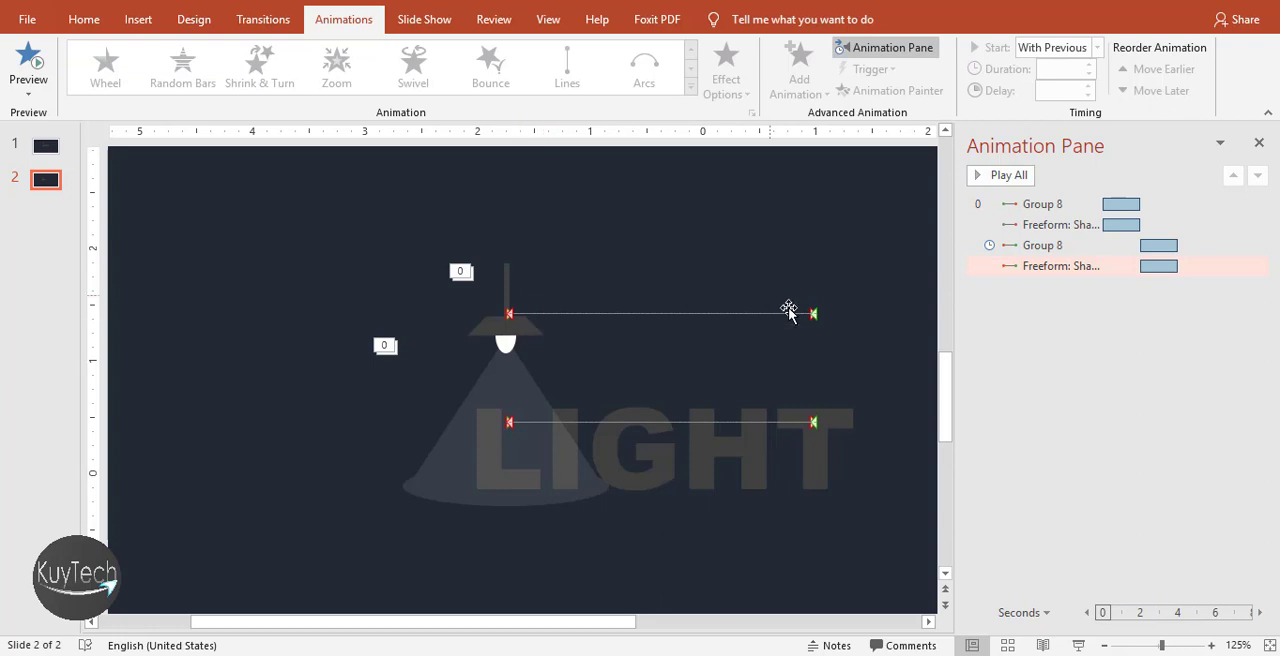
# Shorten the lamp group's return path so it ends about half an inch to the right of the lamp's original position
pyautogui.click(1072, 245)
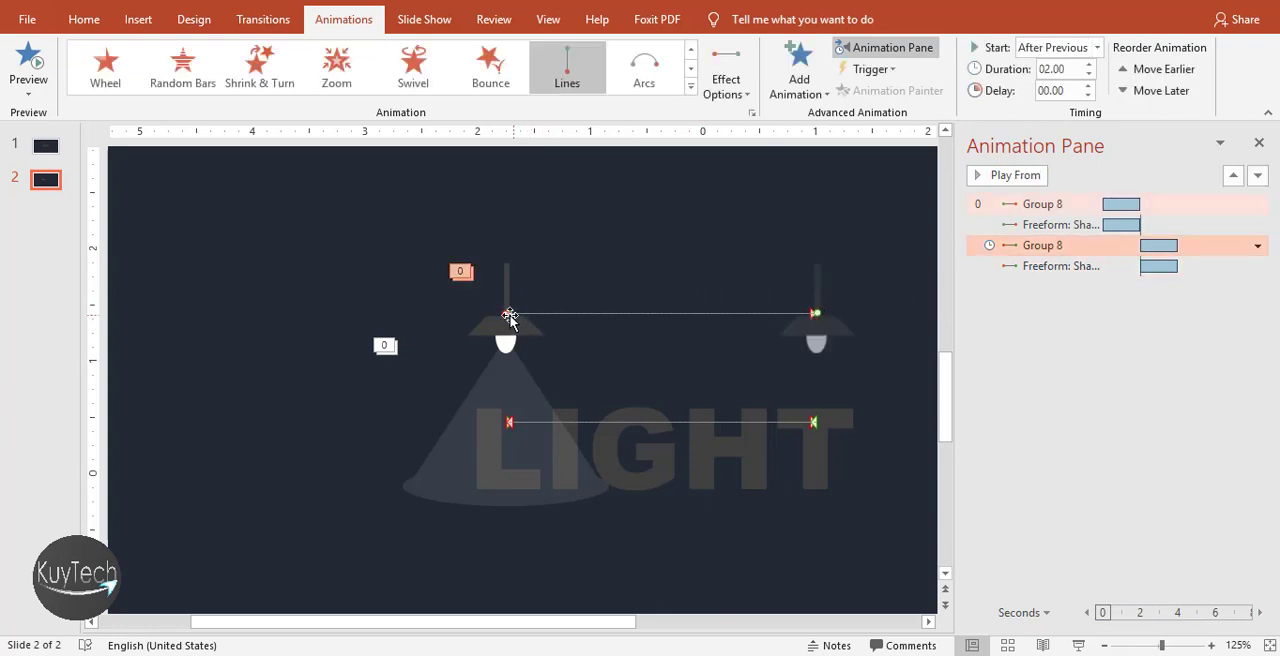
pyautogui.moveTo(505, 316); pyautogui.dragTo(566, 316)
pyautogui.click(1062, 388)
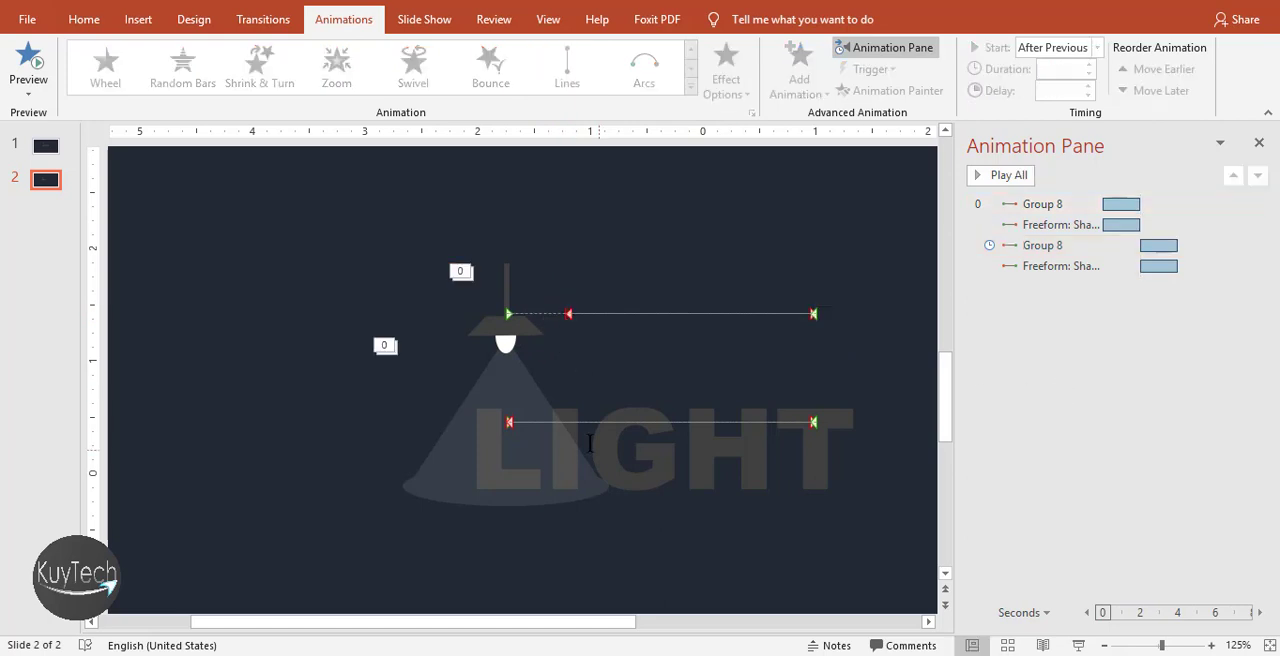
# Shorten the light beam's return path to end directly below the lamp's new return endpoint, and preview the animation
pyautogui.click(514, 442)
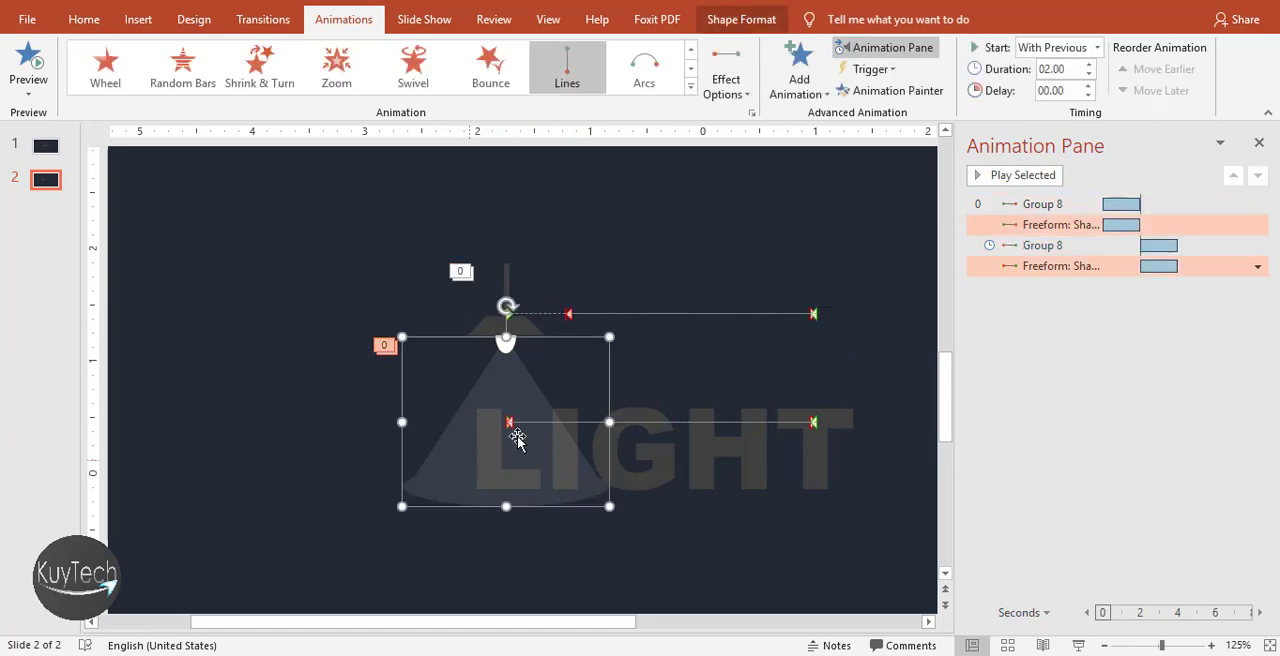
pyautogui.click(1082, 270)
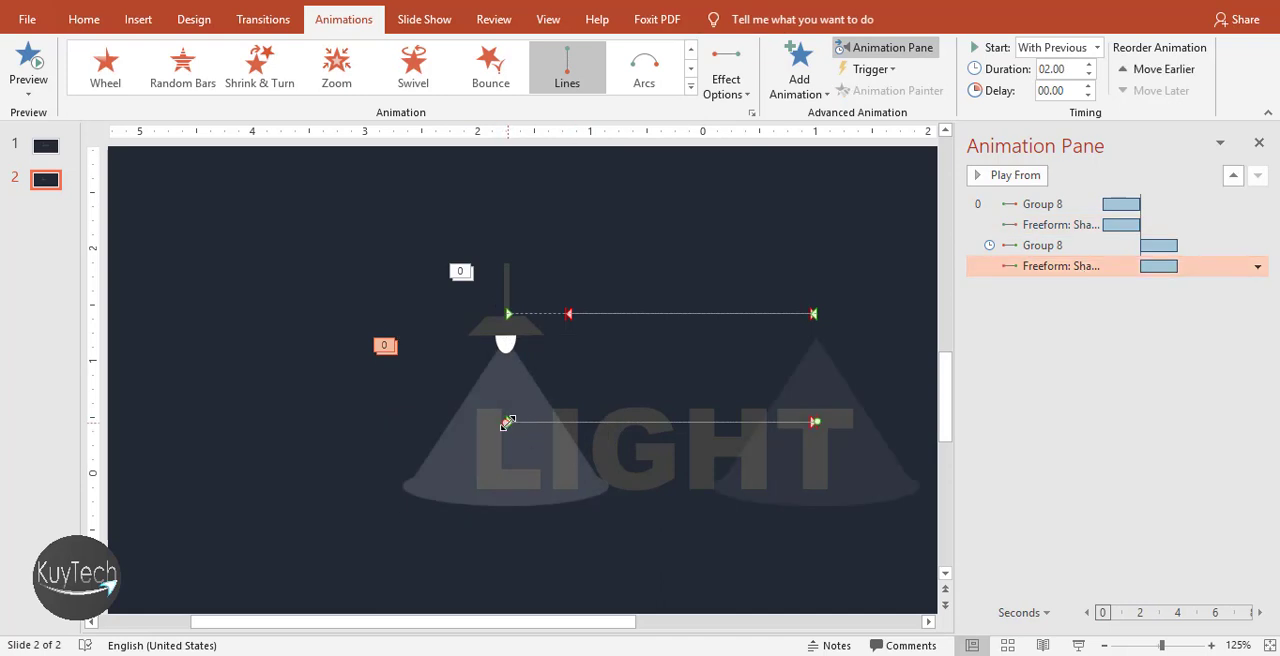
pyautogui.moveTo(507, 422); pyautogui.dragTo(570, 421)
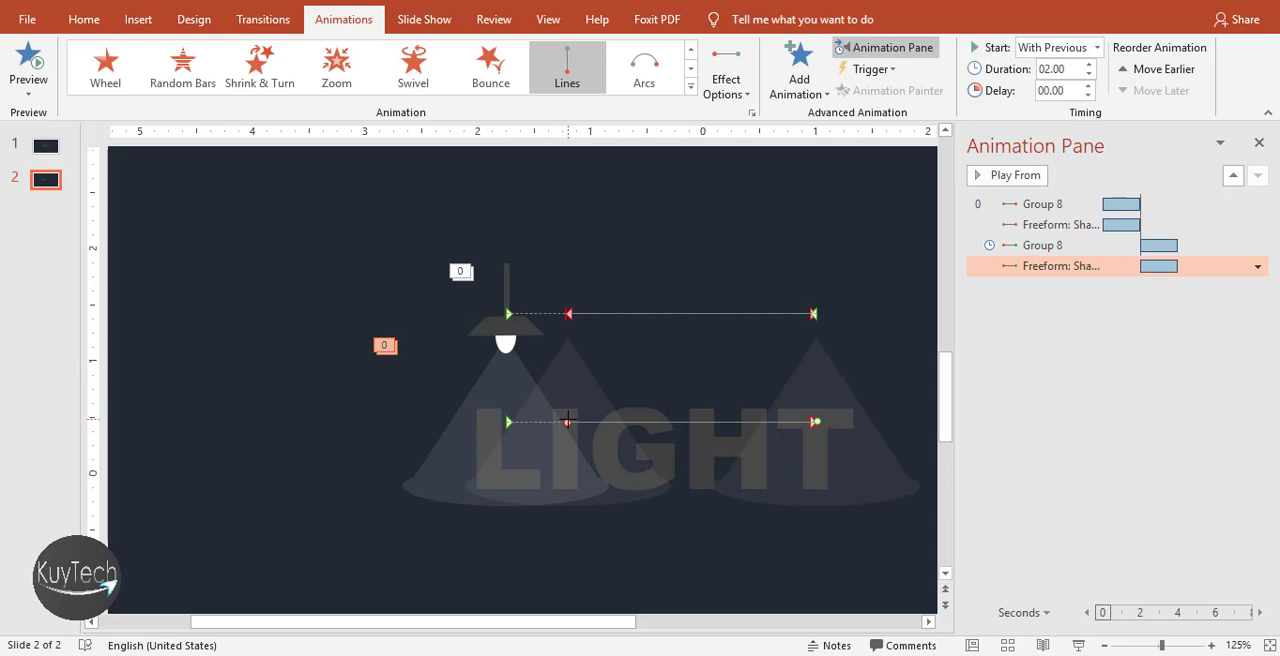
pyautogui.click(1028, 409)
pyautogui.click(1025, 172)
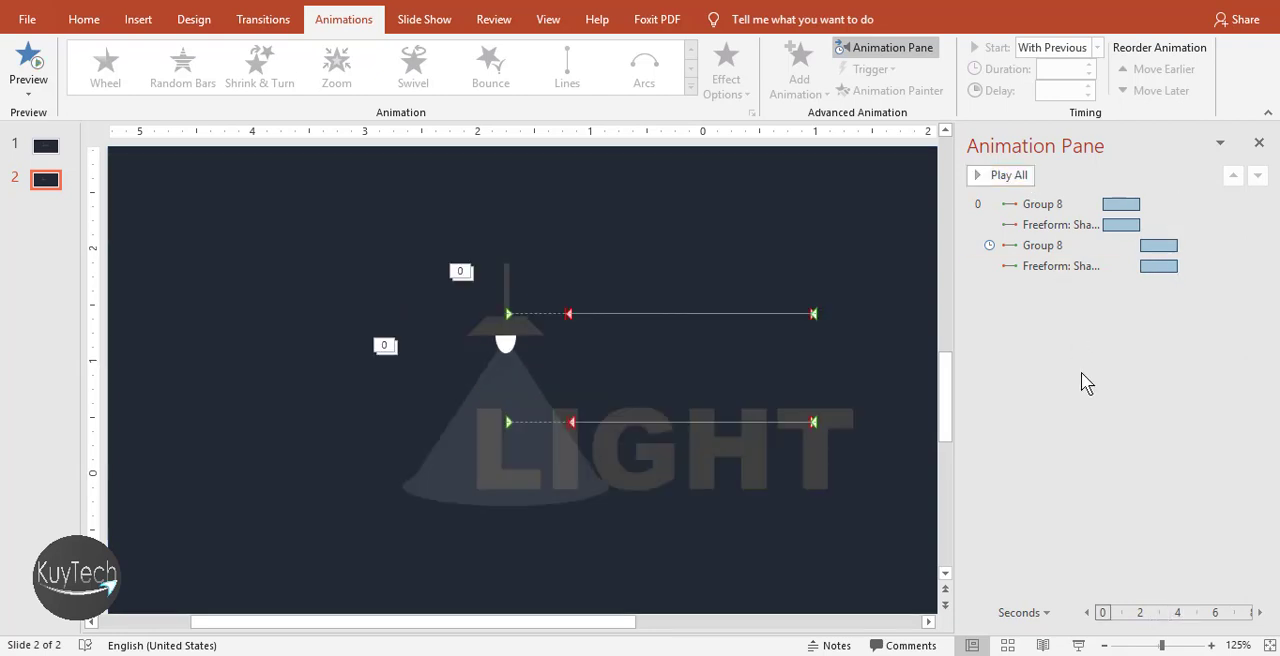
# Add a Color Pulse emphasis animation to the light beam and set it to start After Previous
pyautogui.click(511, 389)
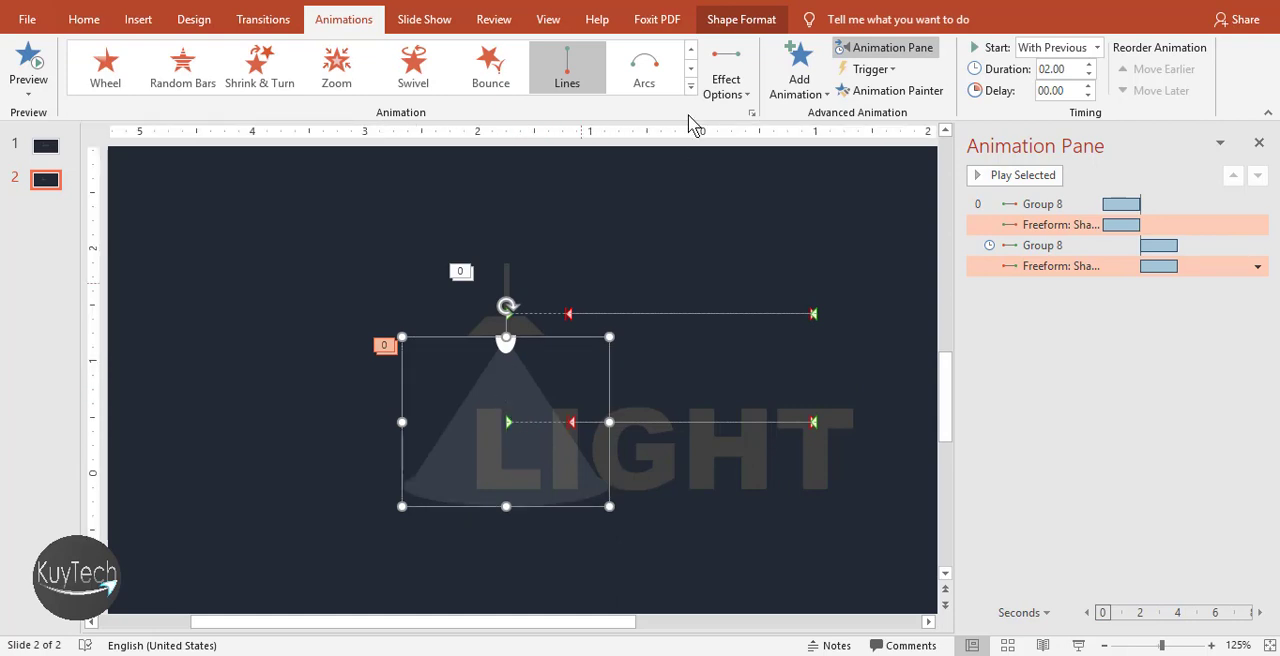
pyautogui.click(790, 80)
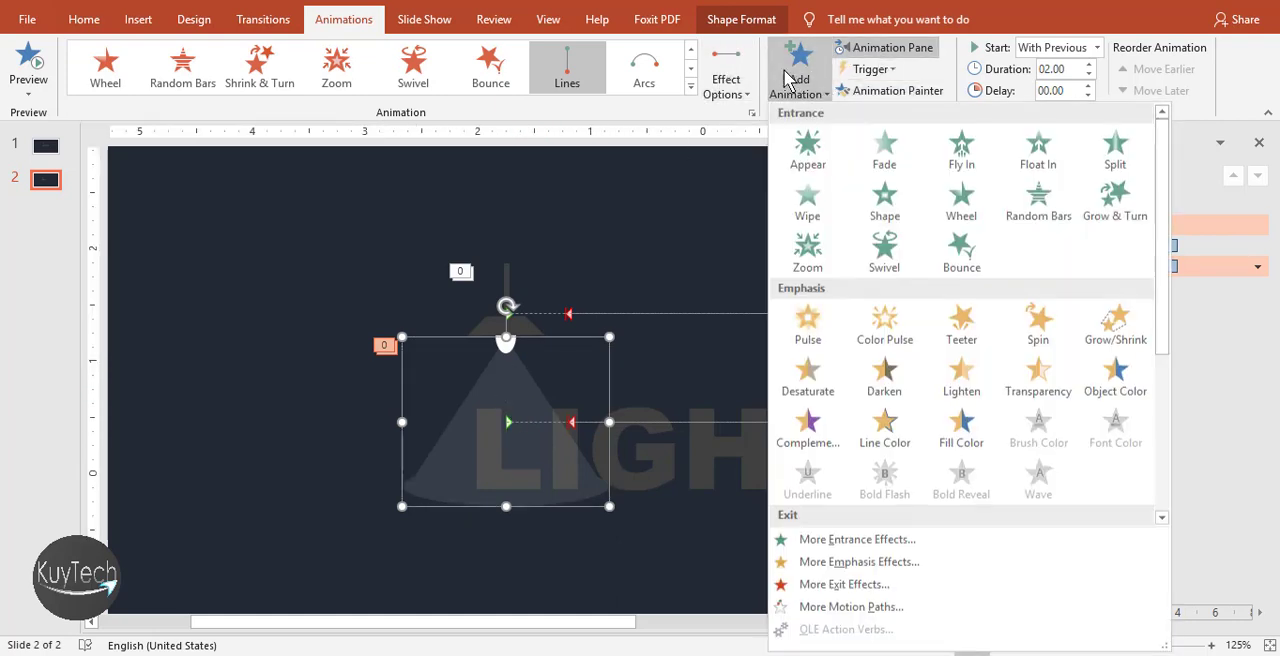
pyautogui.click(885, 328)
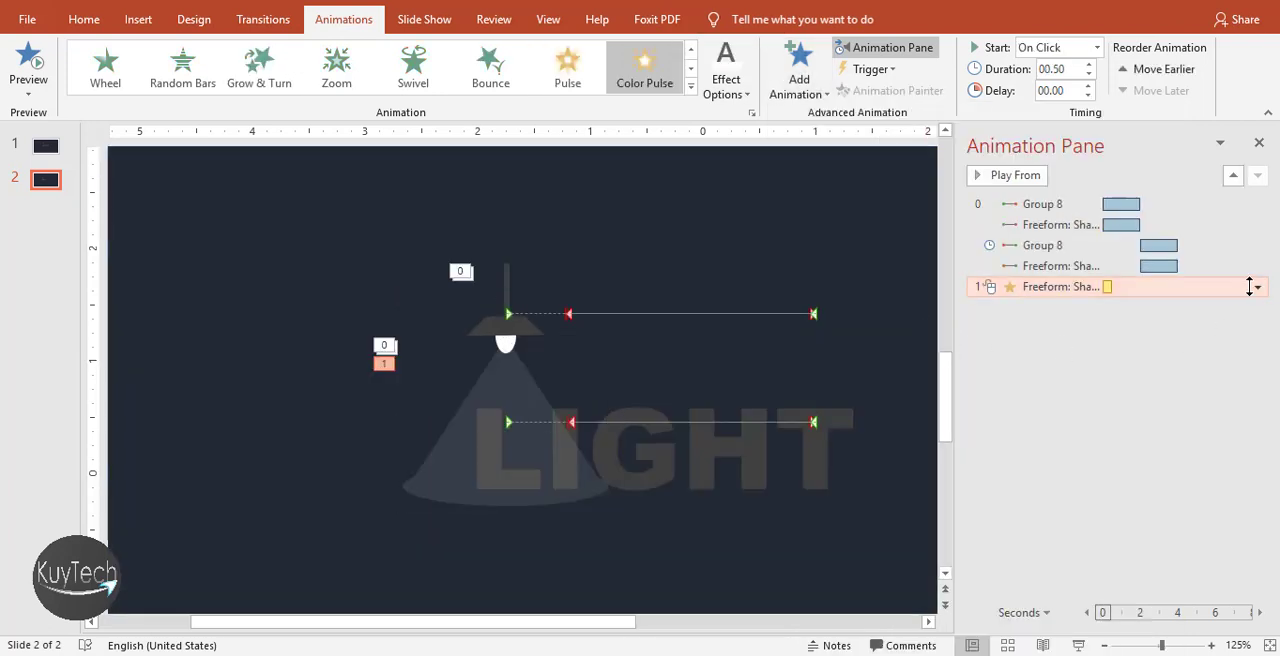
pyautogui.click(1257, 288)
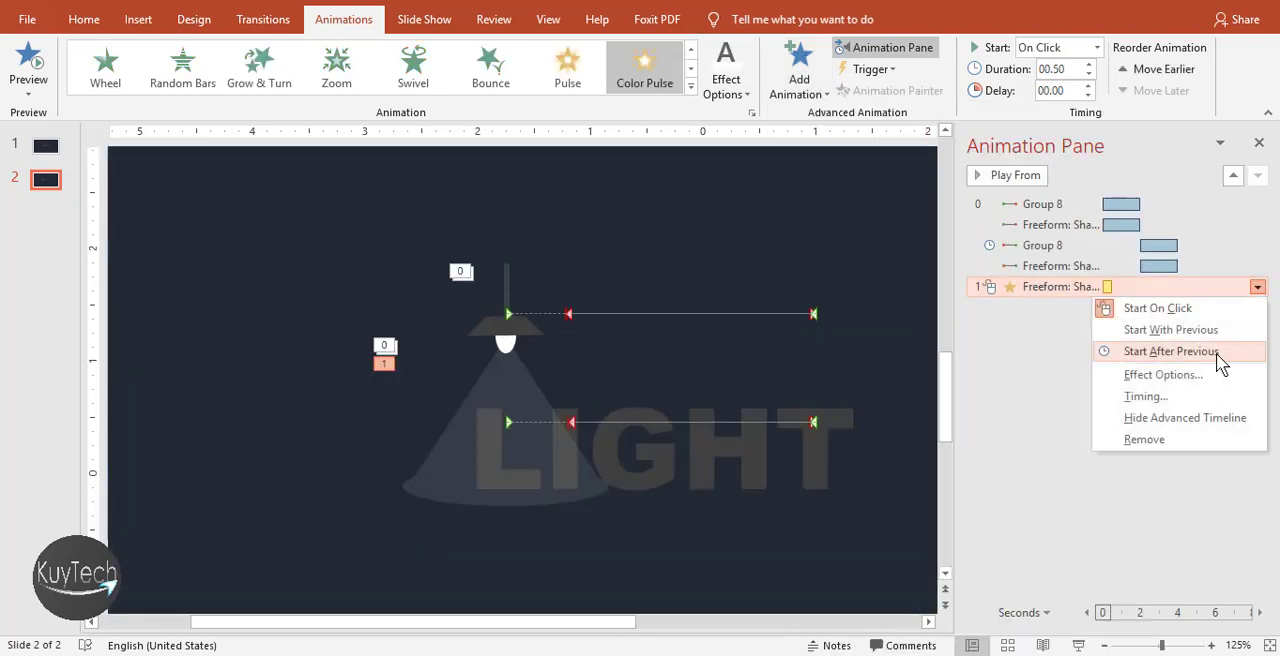
pyautogui.click(1171, 351)
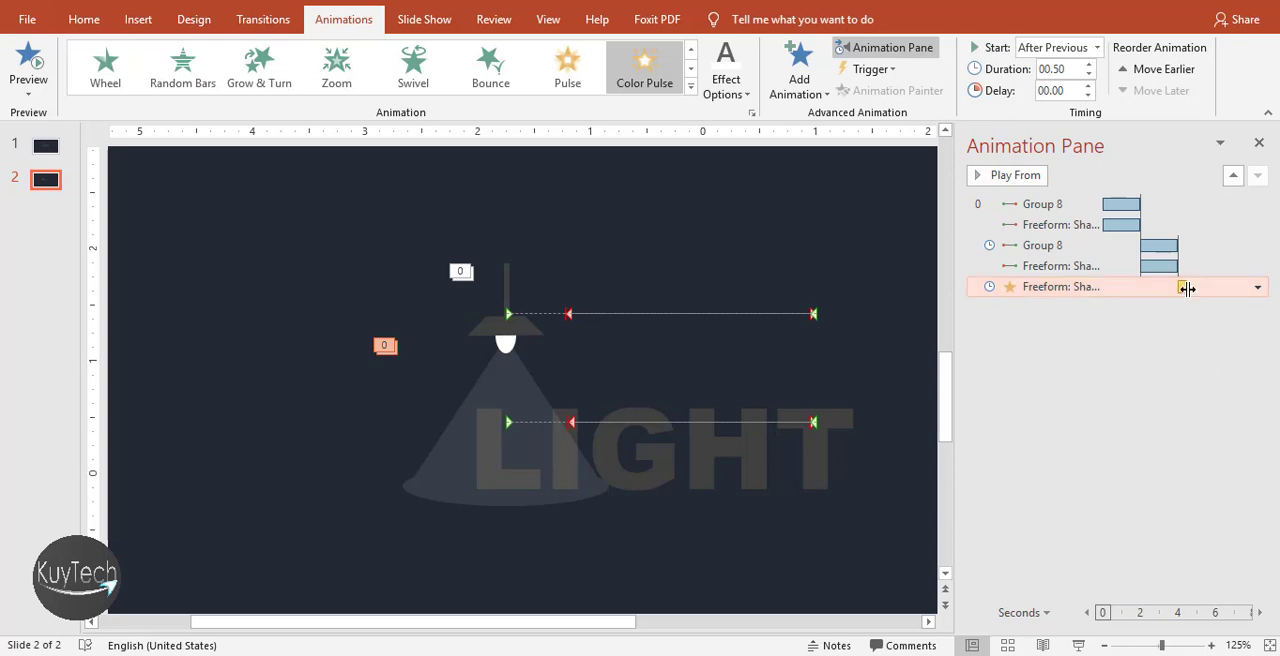
pyautogui.click(1171, 383)
# Review the color and timing settings of the light beam's Color Pulse animation
pyautogui.click(1126, 287)
pyautogui.click(1257, 287)
pyautogui.click(1110, 372)
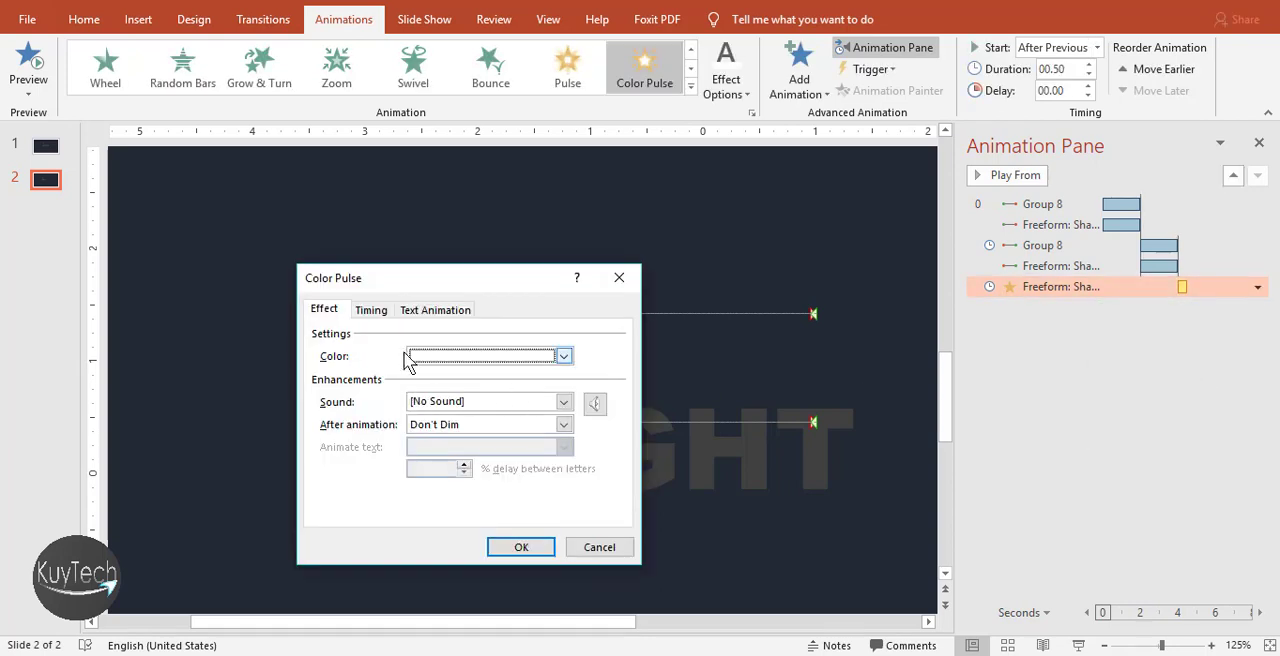
pyautogui.click(371, 311)
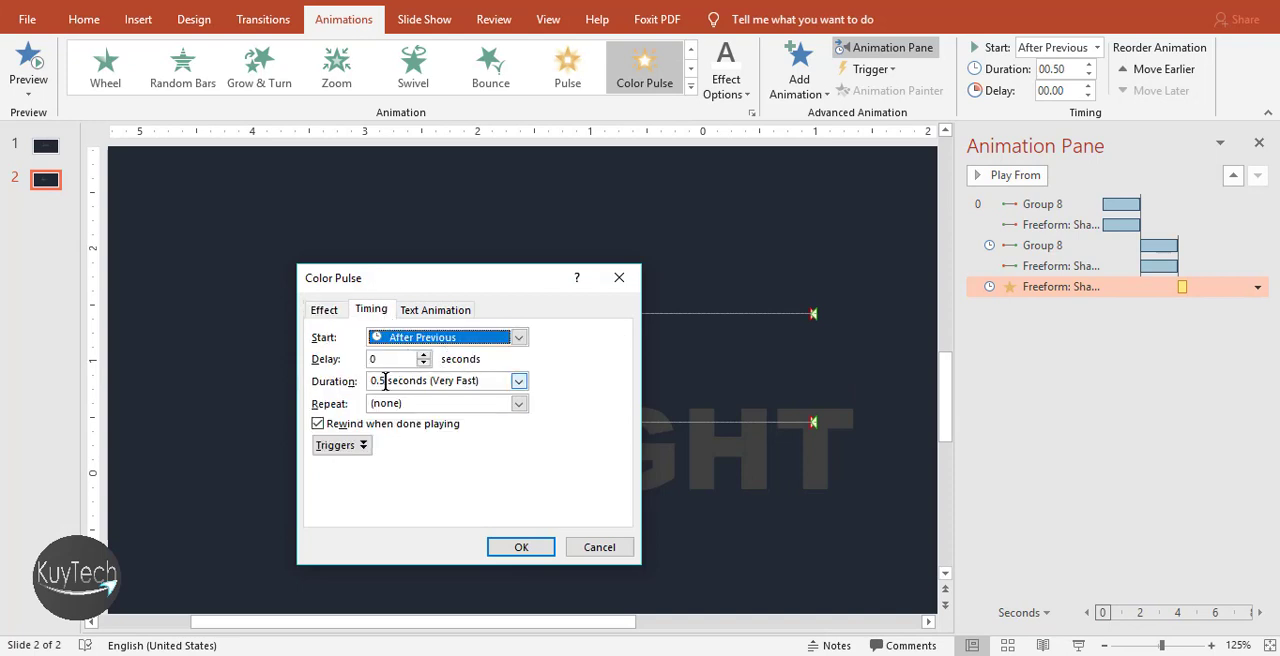
pyautogui.click(526, 549)
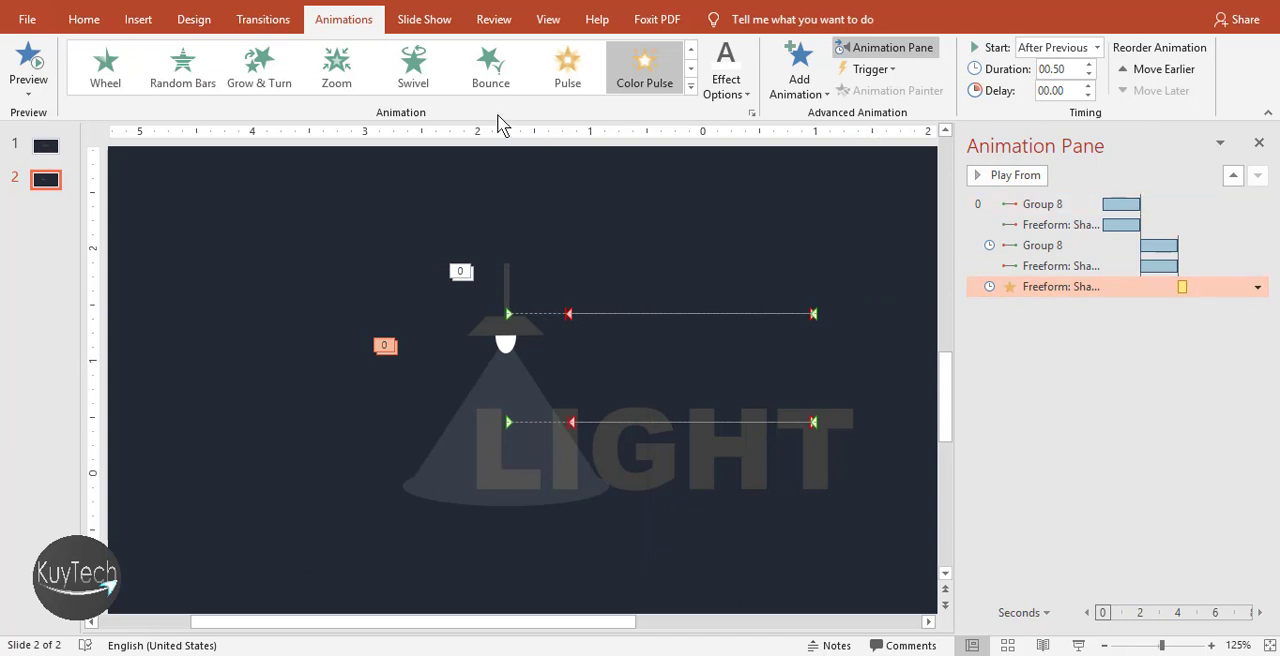
# Draw a small circle about 0.22" in diameter beside the light beam, just above the LIGHT text
pyautogui.click(138, 19)
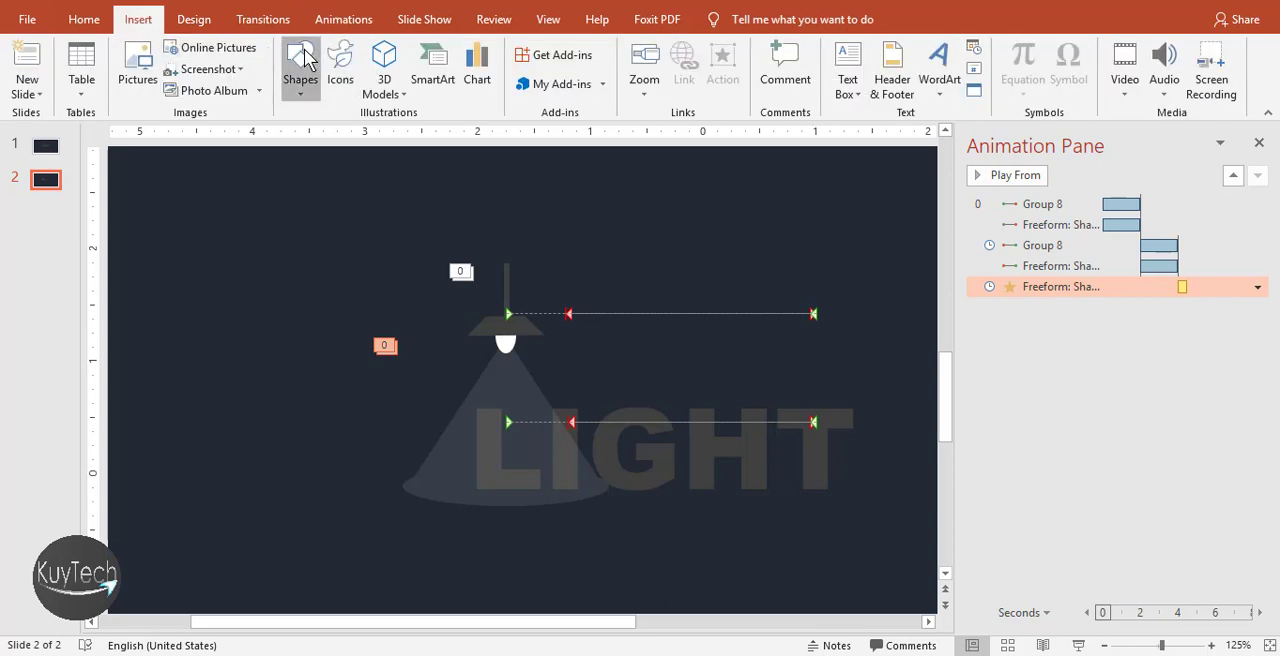
pyautogui.click(302, 65)
pyautogui.click(427, 135)
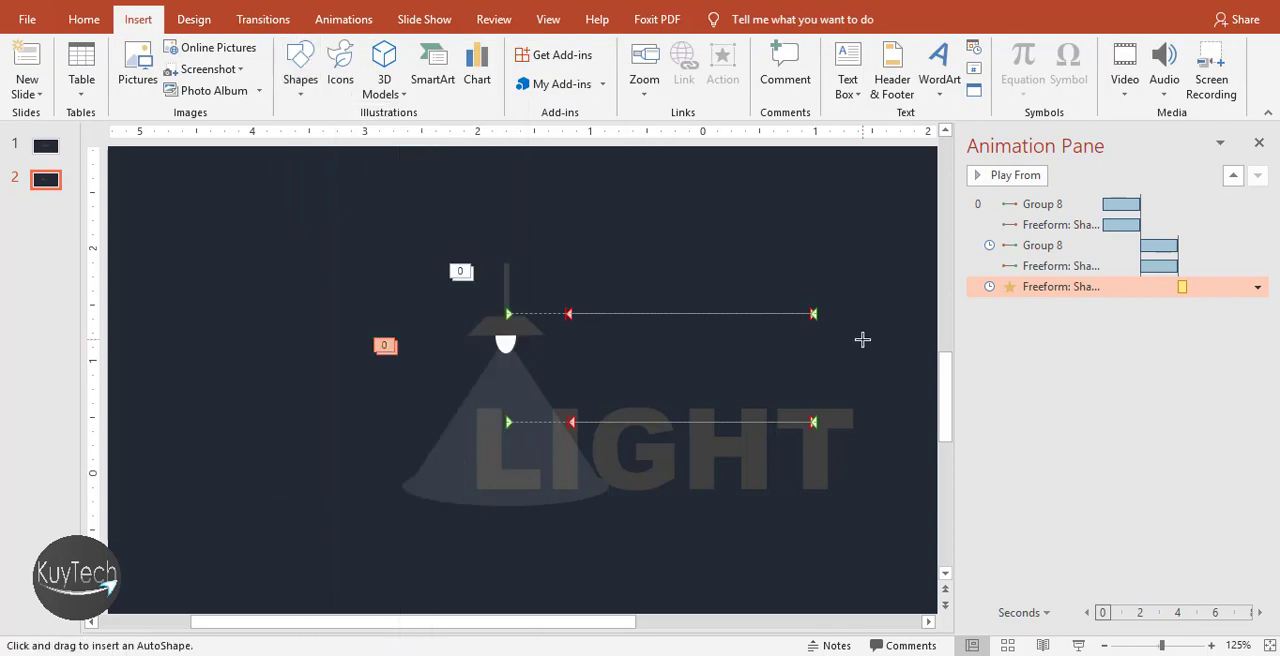
pyautogui.moveTo(557, 371); pyautogui.dragTo(572, 382)
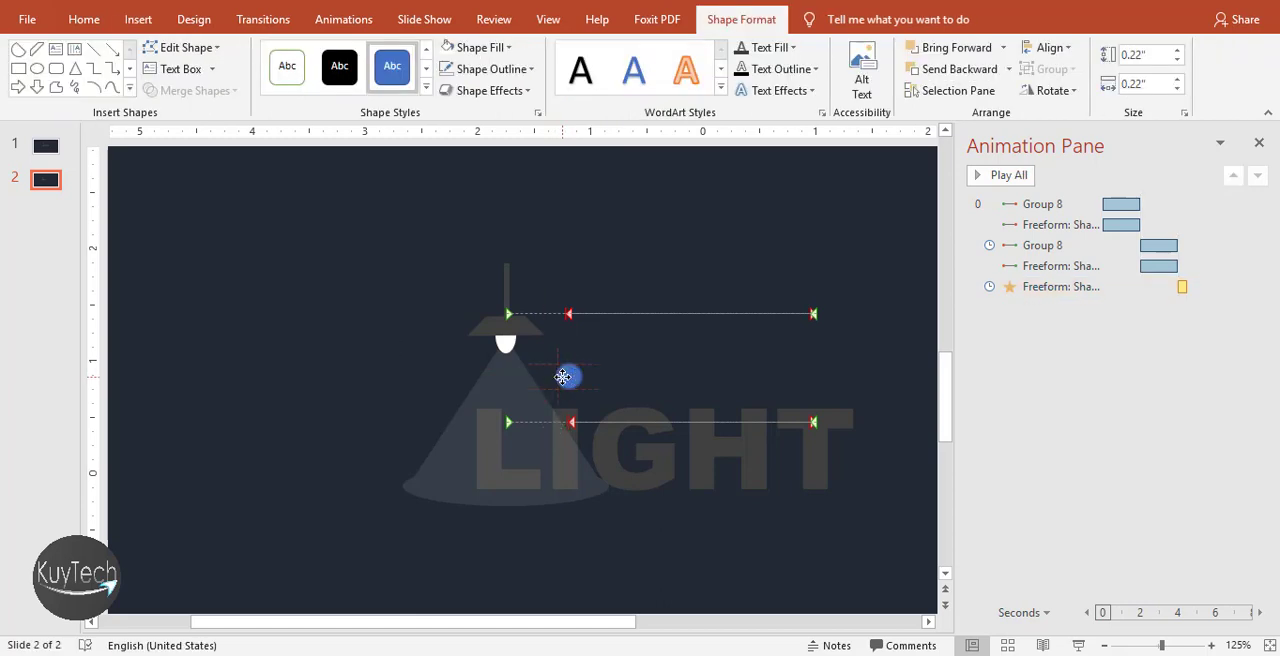
# Reposition the small circle just above the LIGHT text, close to the edge of the light beam
pyautogui.click(561, 376)
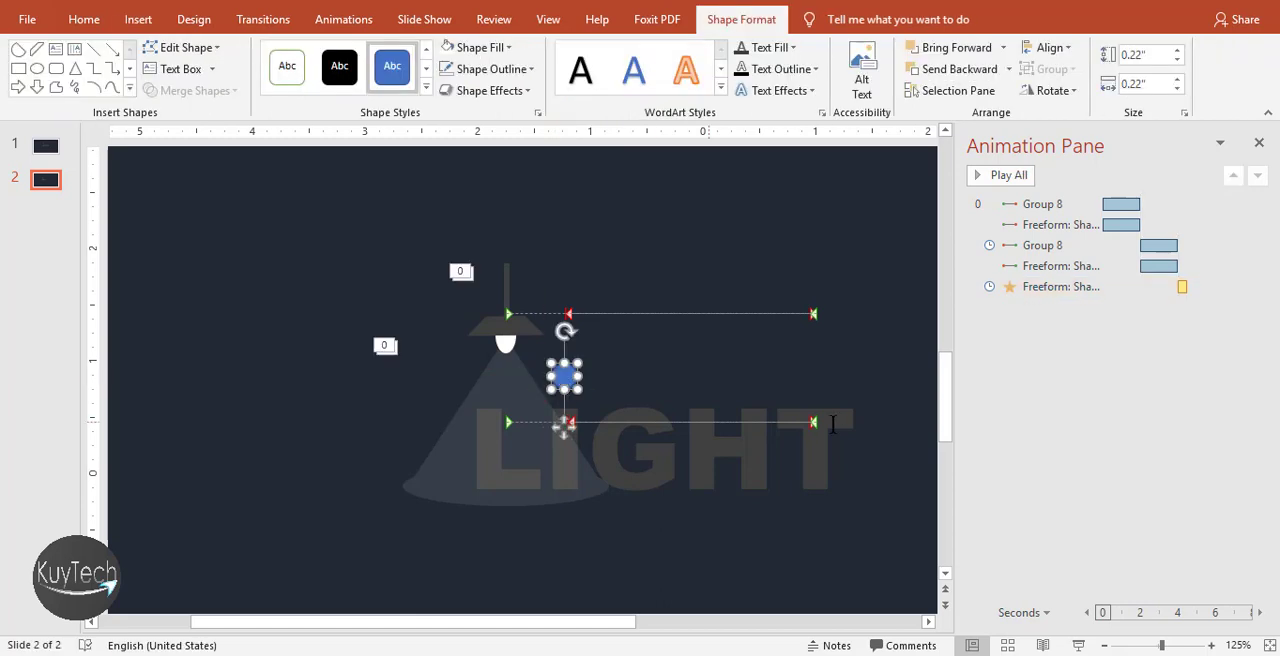
pyautogui.click(837, 371)
pyautogui.click(568, 377)
pyautogui.scroll(10, 563, 387)
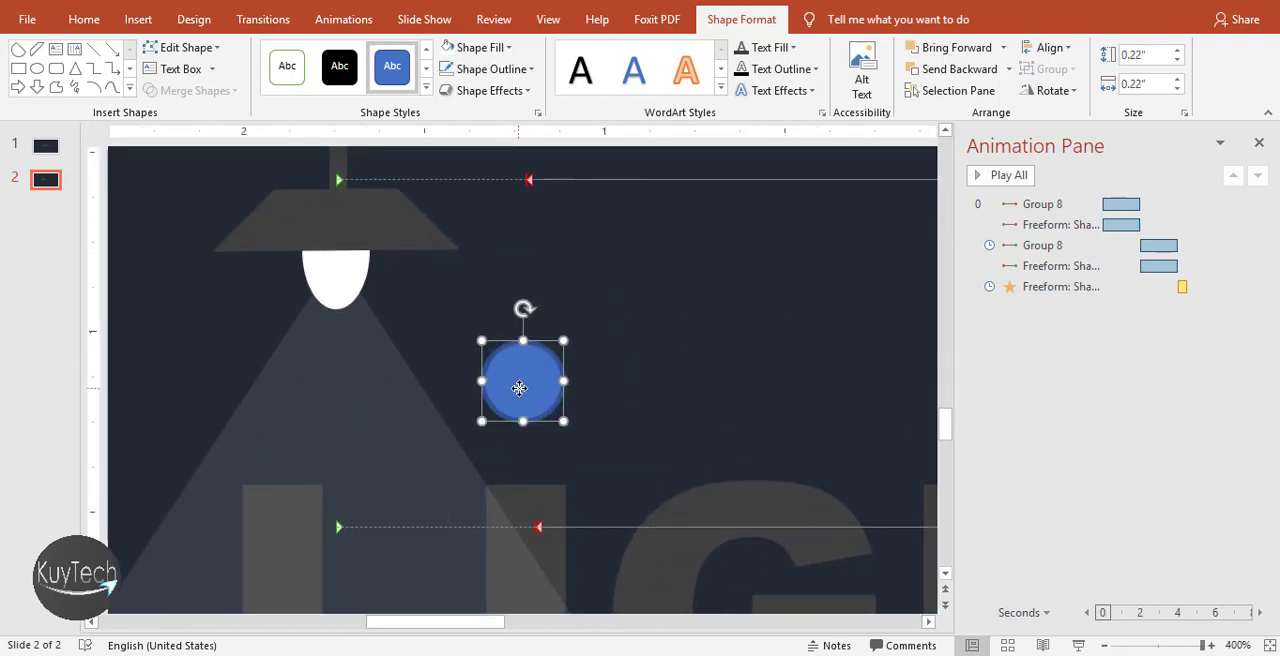
pyautogui.moveTo(525, 421); pyautogui.dragTo(525, 427)
# Try a white fill on the small circle
pyautogui.click(478, 50)
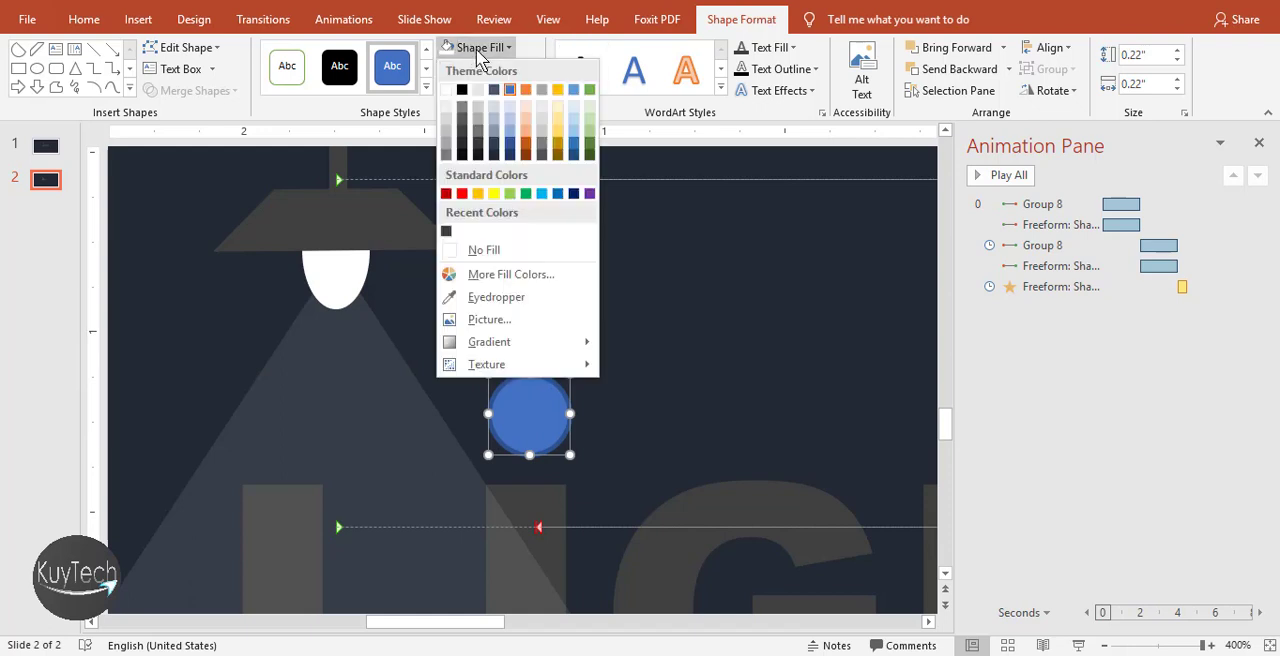
pyautogui.click(446, 89)
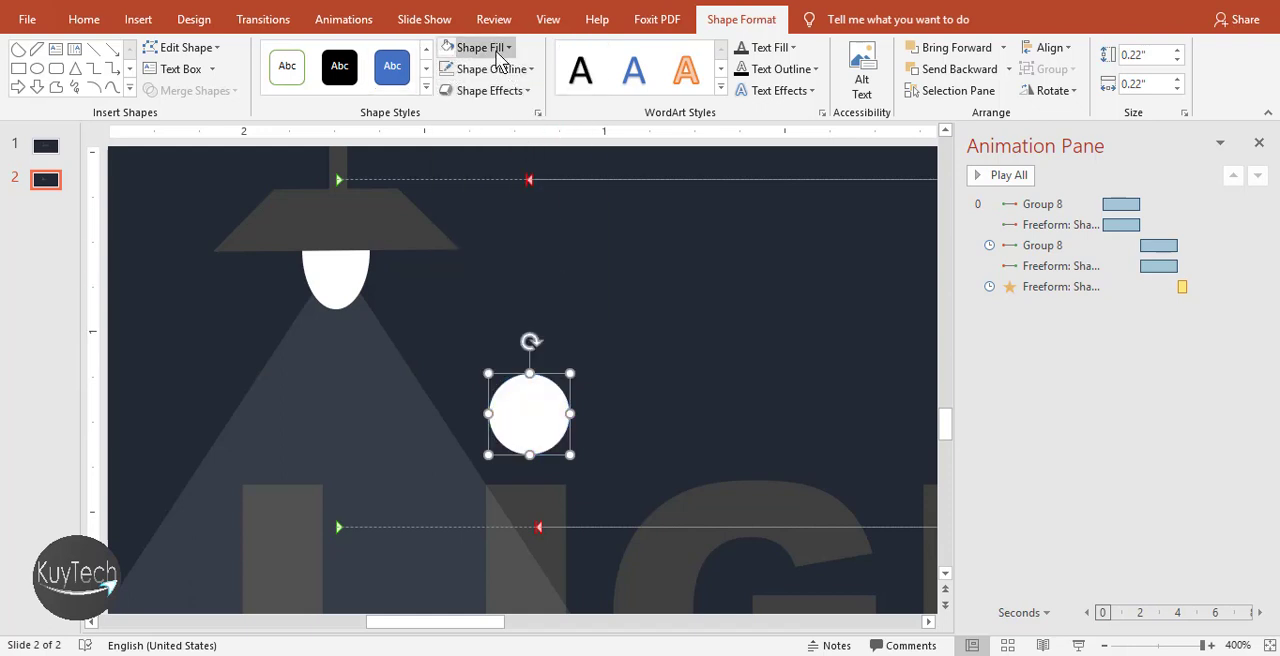
pyautogui.click(496, 51)
pyautogui.click(496, 51)
pyautogui.click(496, 51)
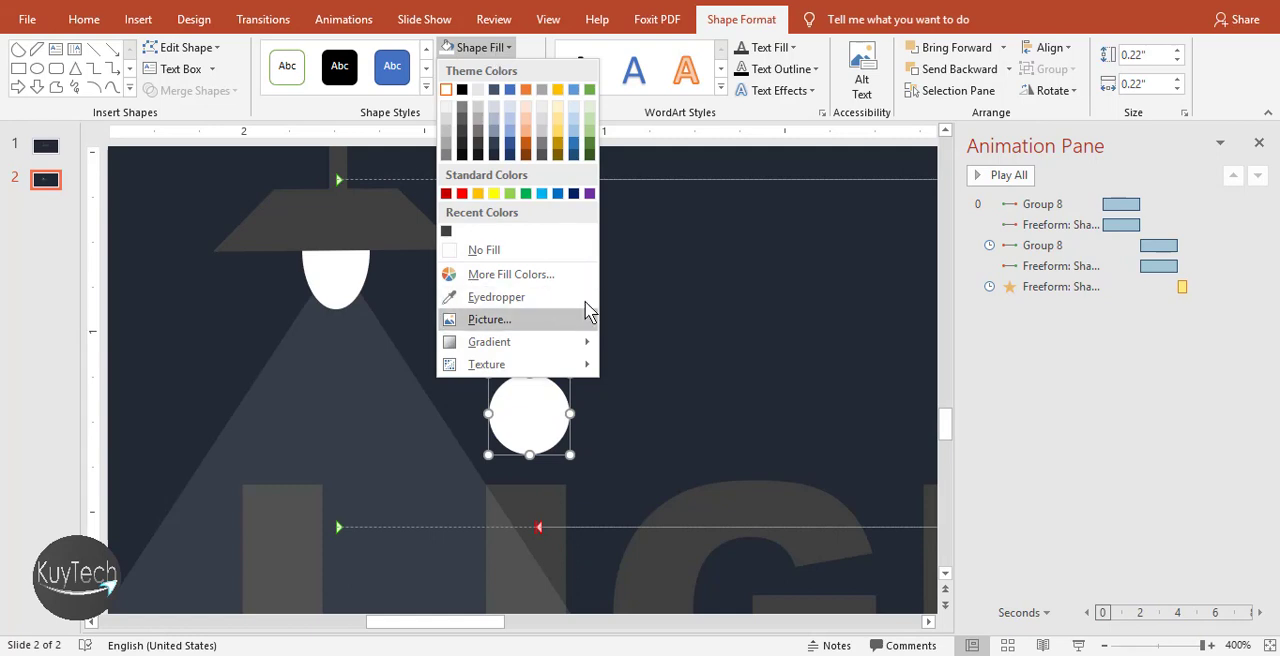
pyautogui.click(506, 51)
# Fill the small circle with a light gold theme color
pyautogui.scroll(-1, 588, 335)
pyautogui.scroll(-1, 590, 342)
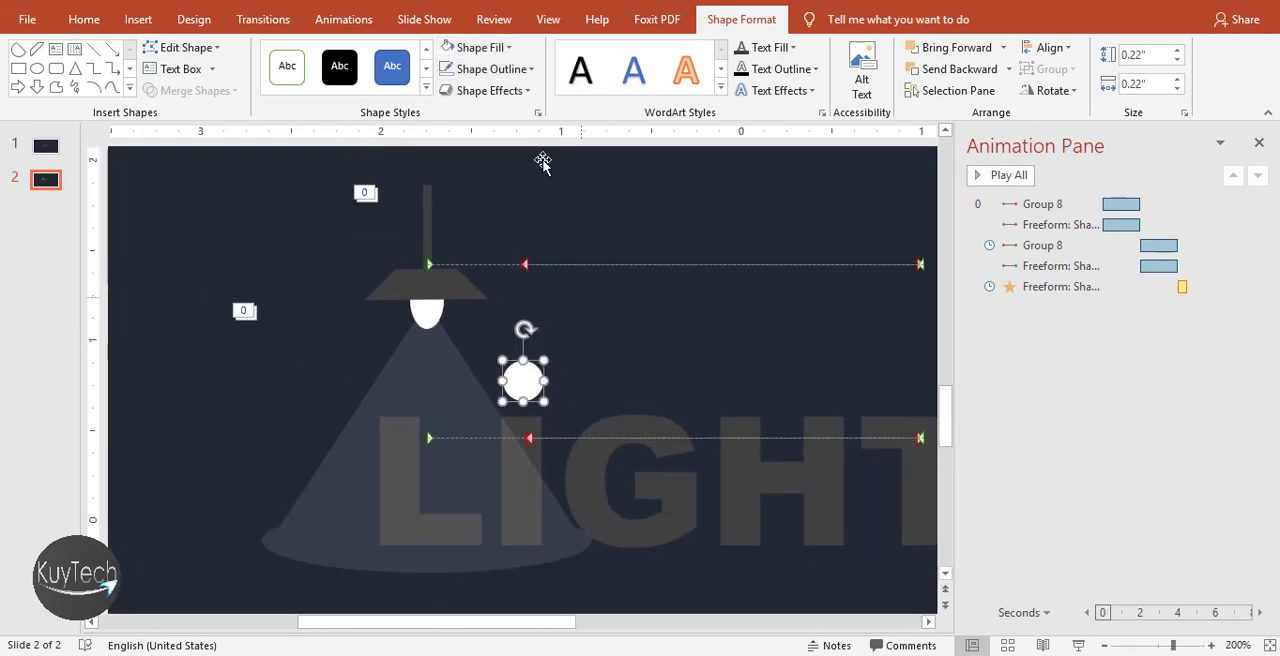
pyautogui.click(496, 48)
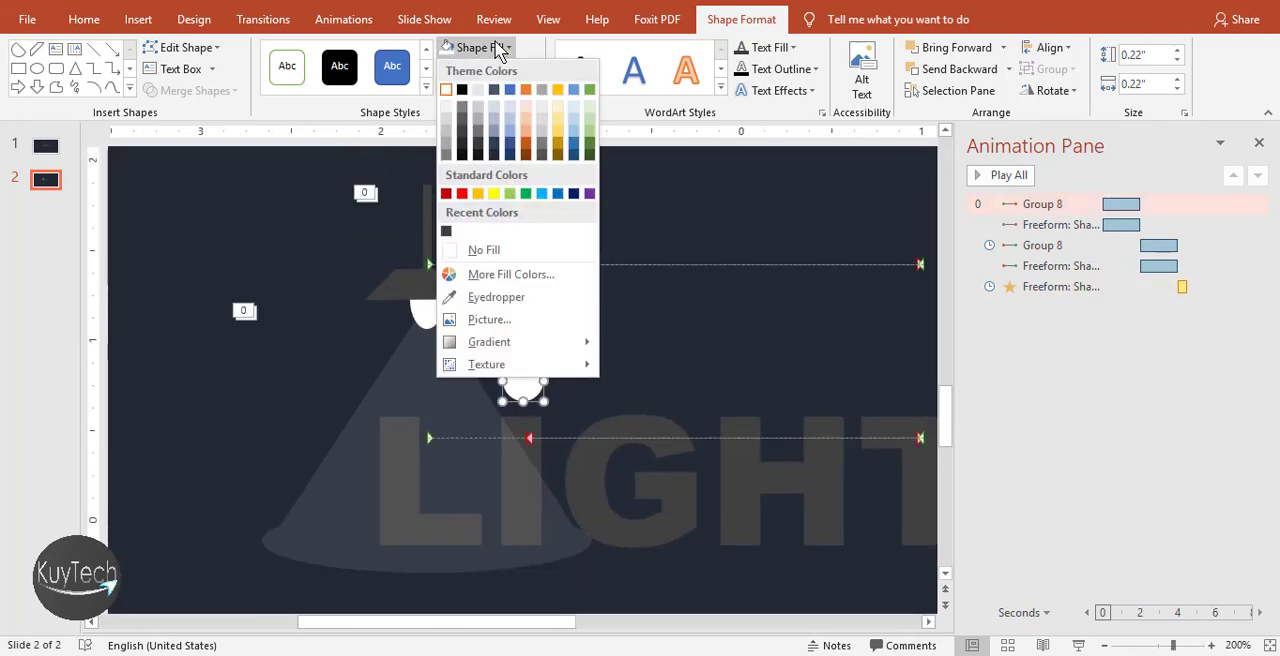
pyautogui.click(557, 124)
pyautogui.scroll(-2, 563, 251)
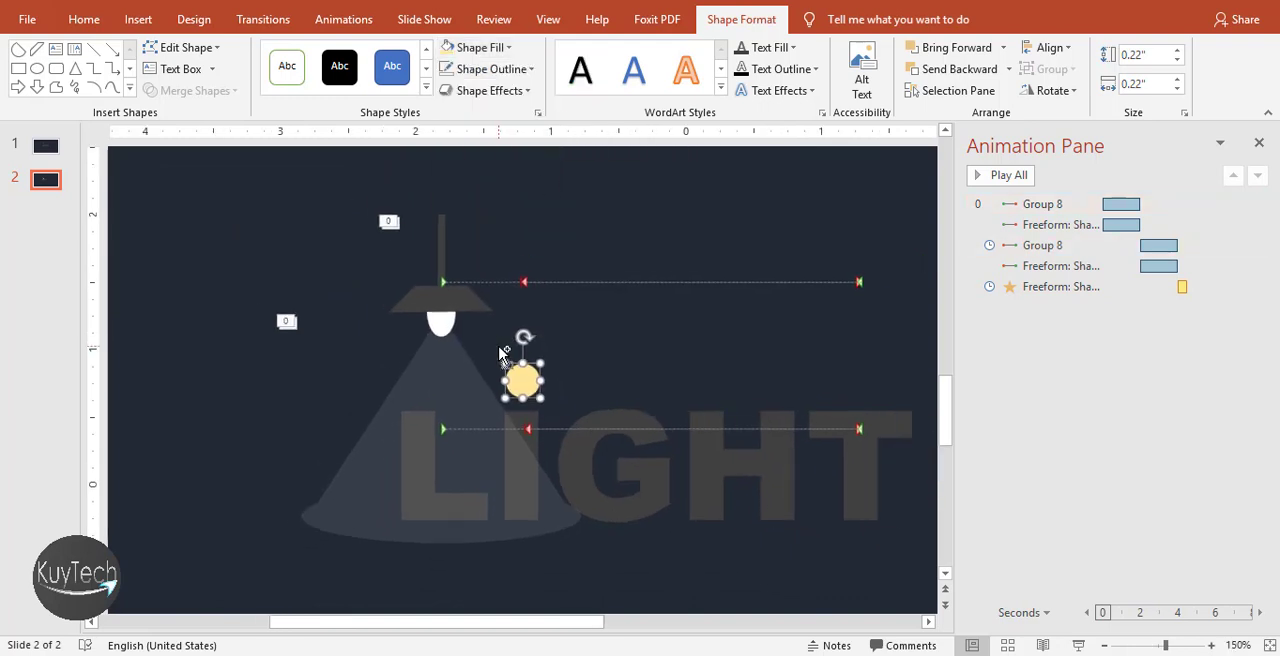
# Add a Pulse emphasis animation to the light gold circle
pyautogui.click(565, 258)
pyautogui.click(527, 378)
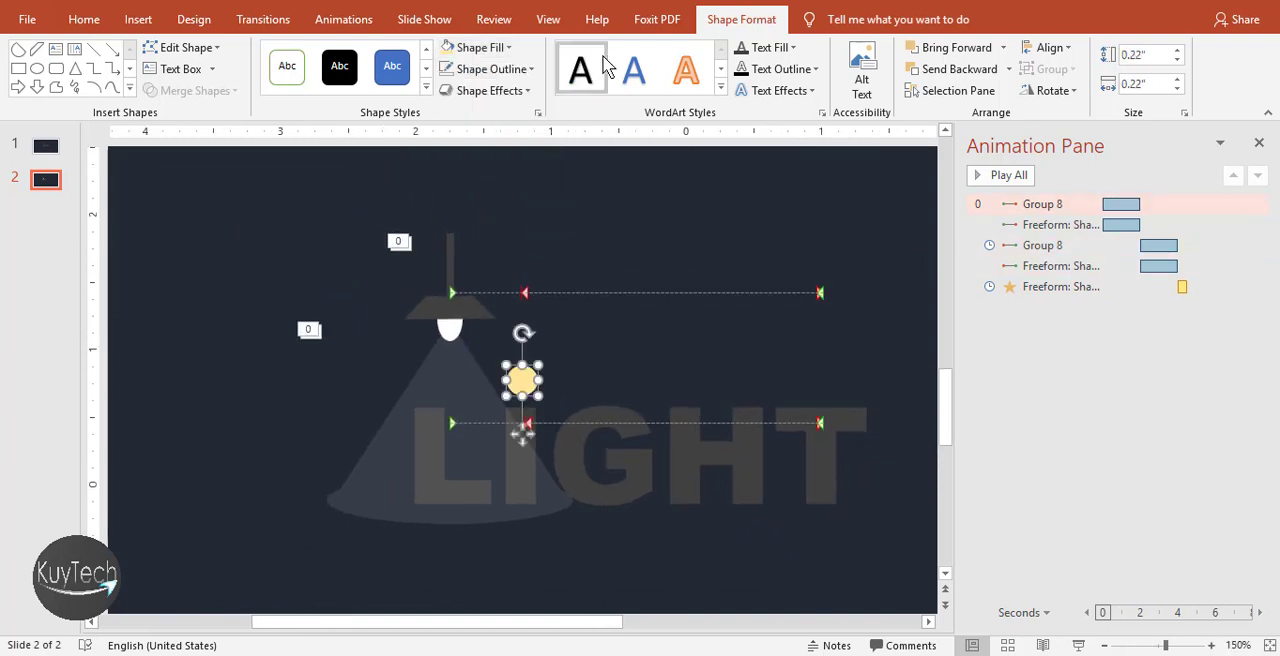
pyautogui.click(445, 382)
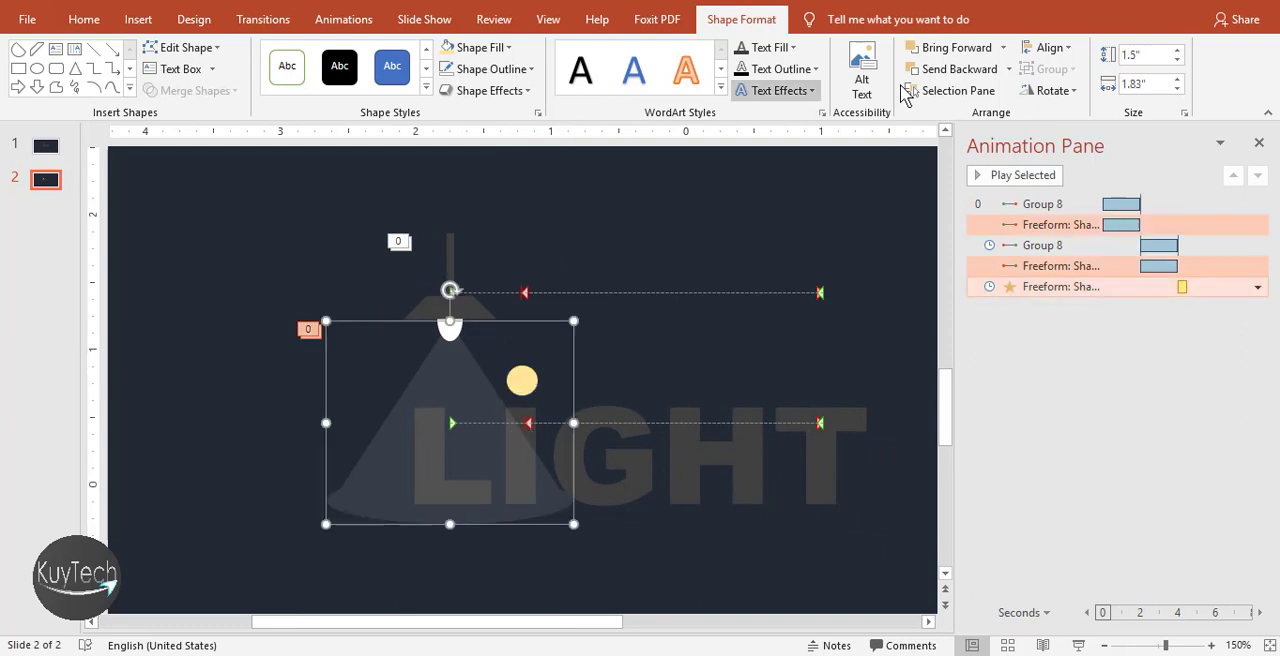
pyautogui.click(1063, 316)
pyautogui.click(1070, 290)
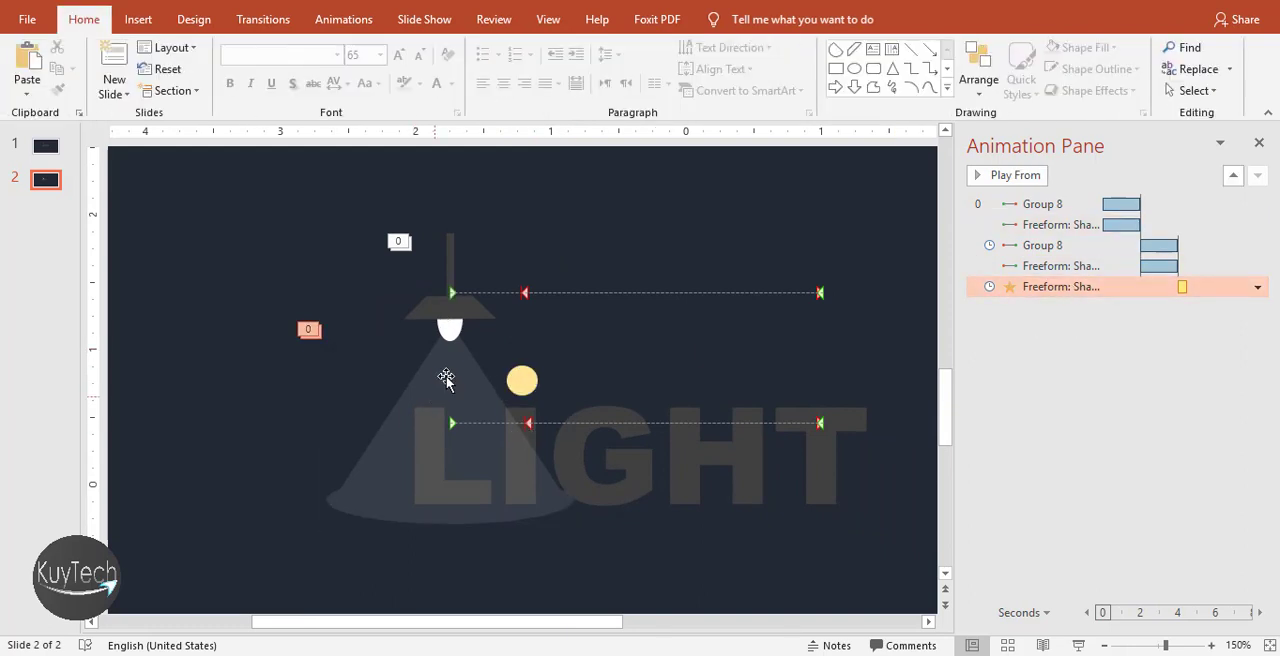
pyautogui.click(519, 388)
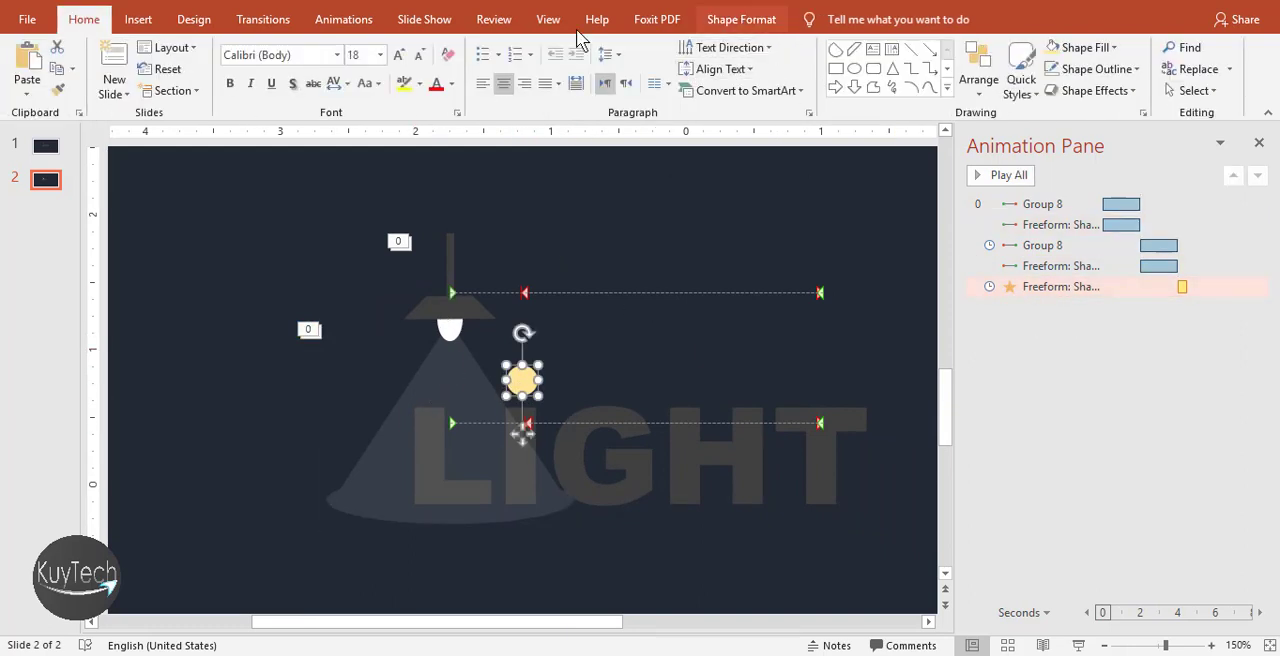
pyautogui.click(355, 20)
pyautogui.click(690, 68)
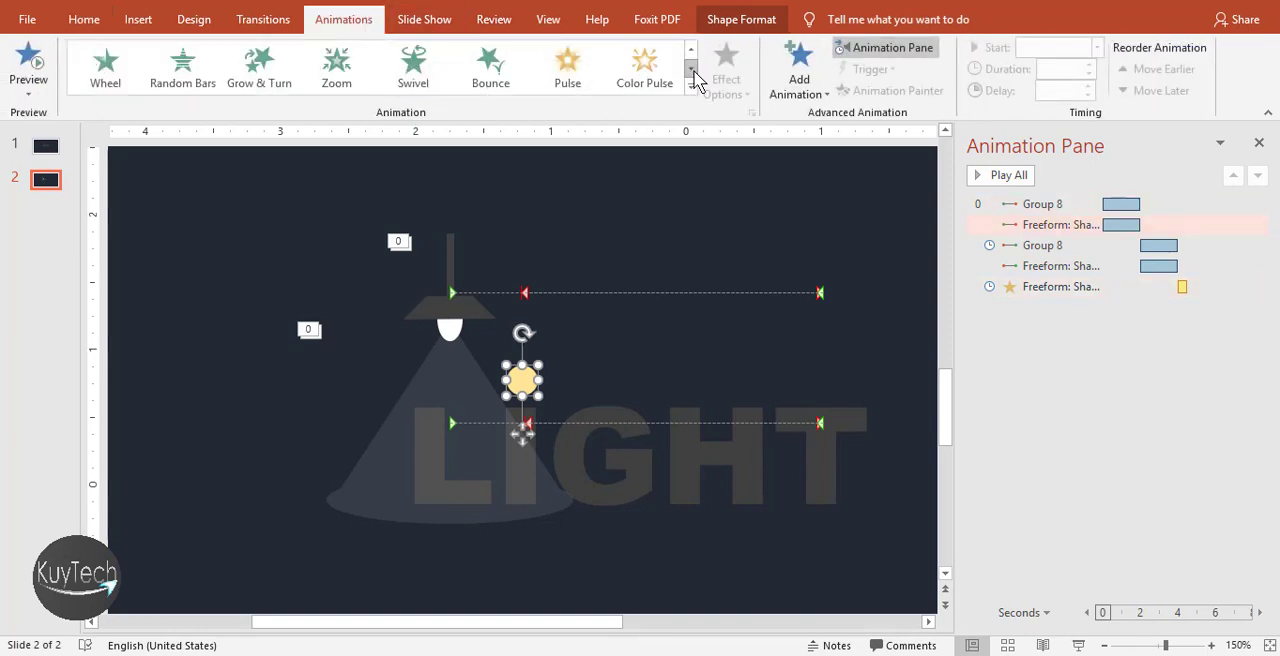
pyautogui.click(566, 76)
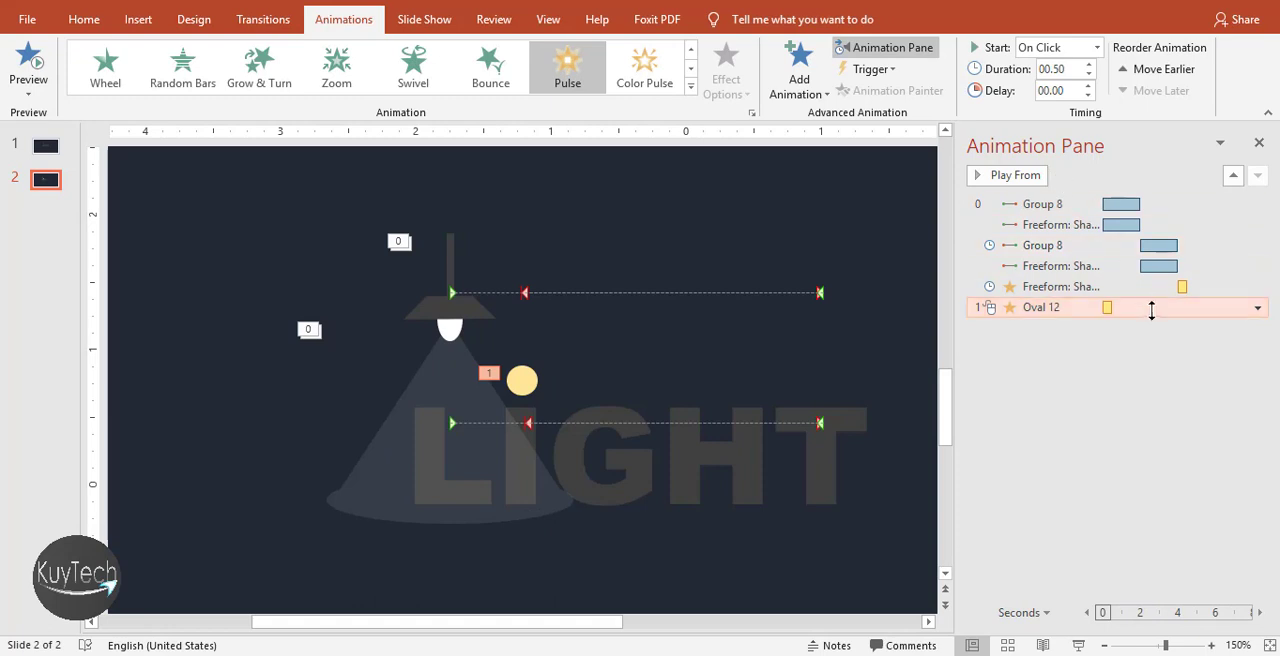
# Set the circle's Pulse animation to start With Previous, together with the light beam's Color Pulse
pyautogui.click(1257, 307)
pyautogui.click(1216, 372)
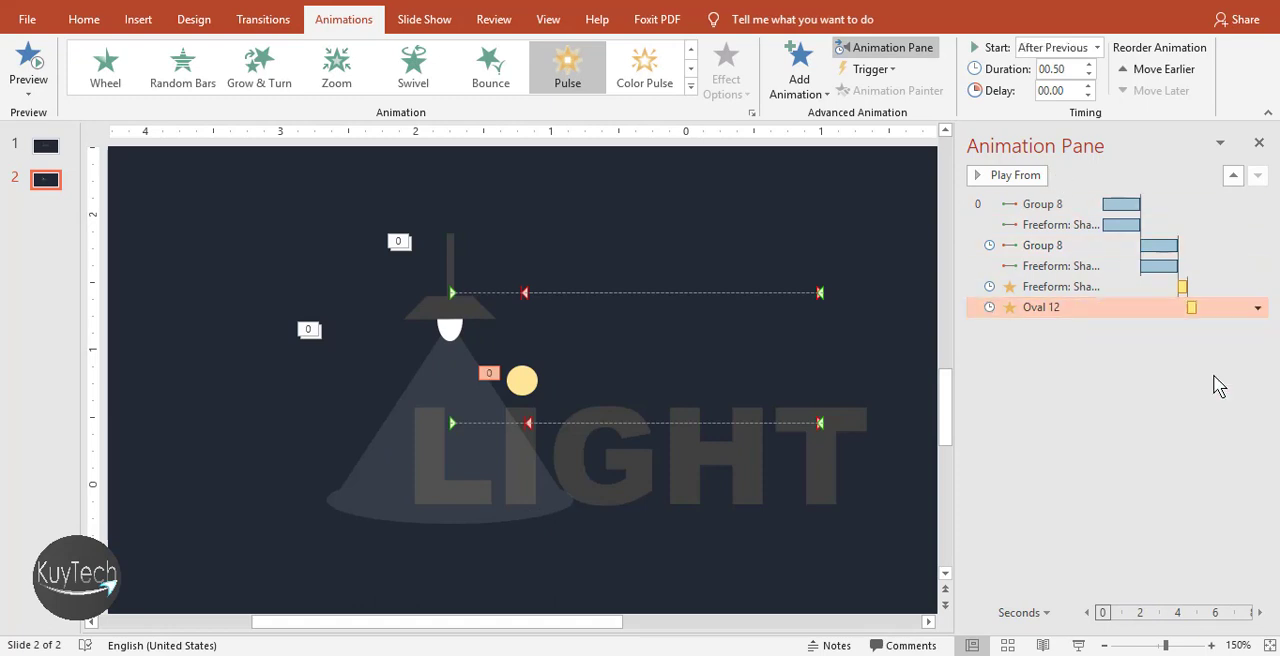
pyautogui.click(1257, 307)
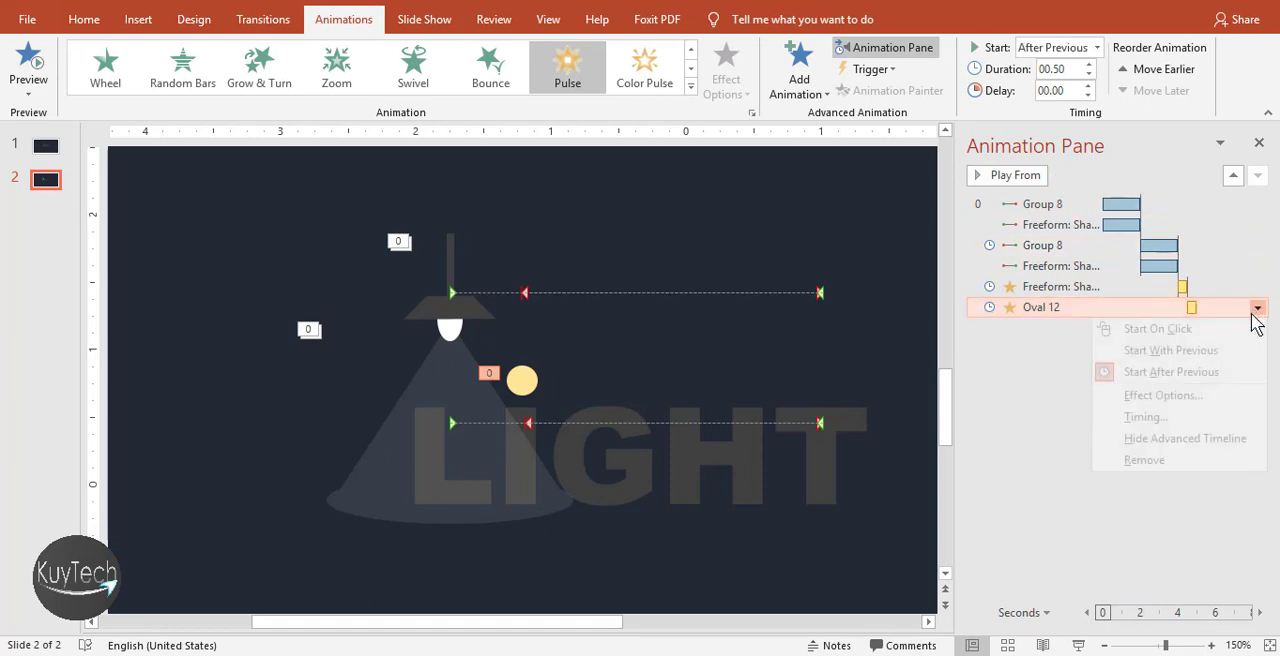
pyautogui.click(1215, 353)
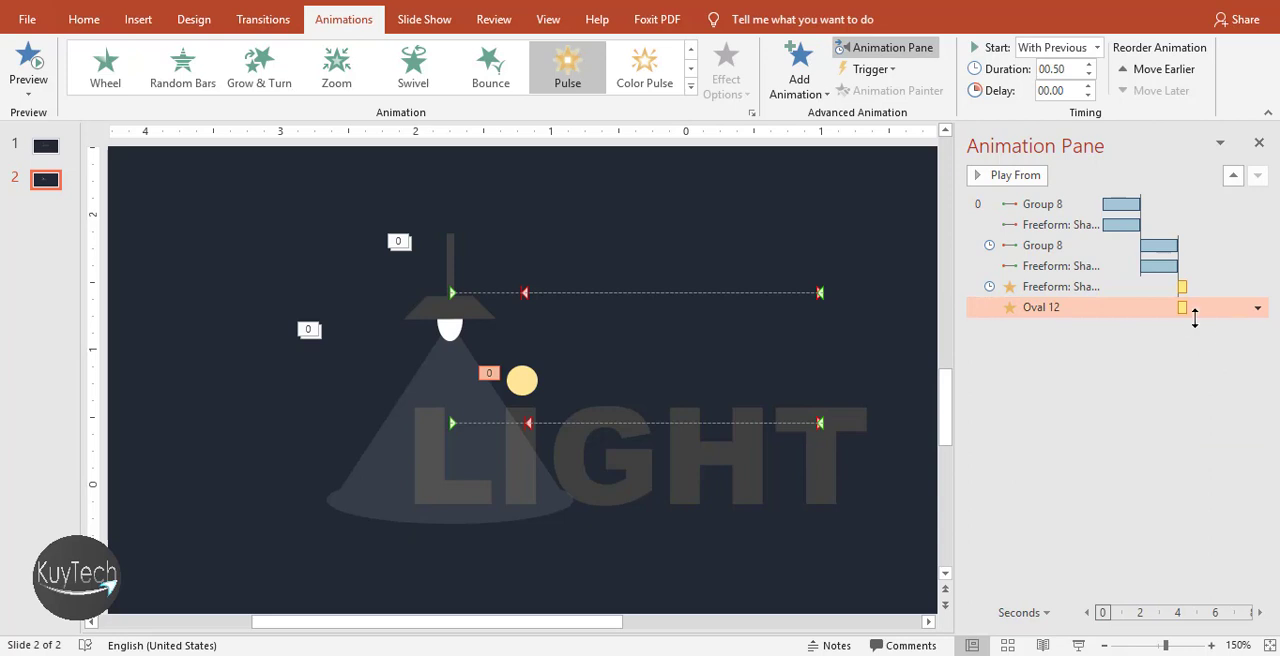
pyautogui.click(1148, 408)
pyautogui.click(1227, 314)
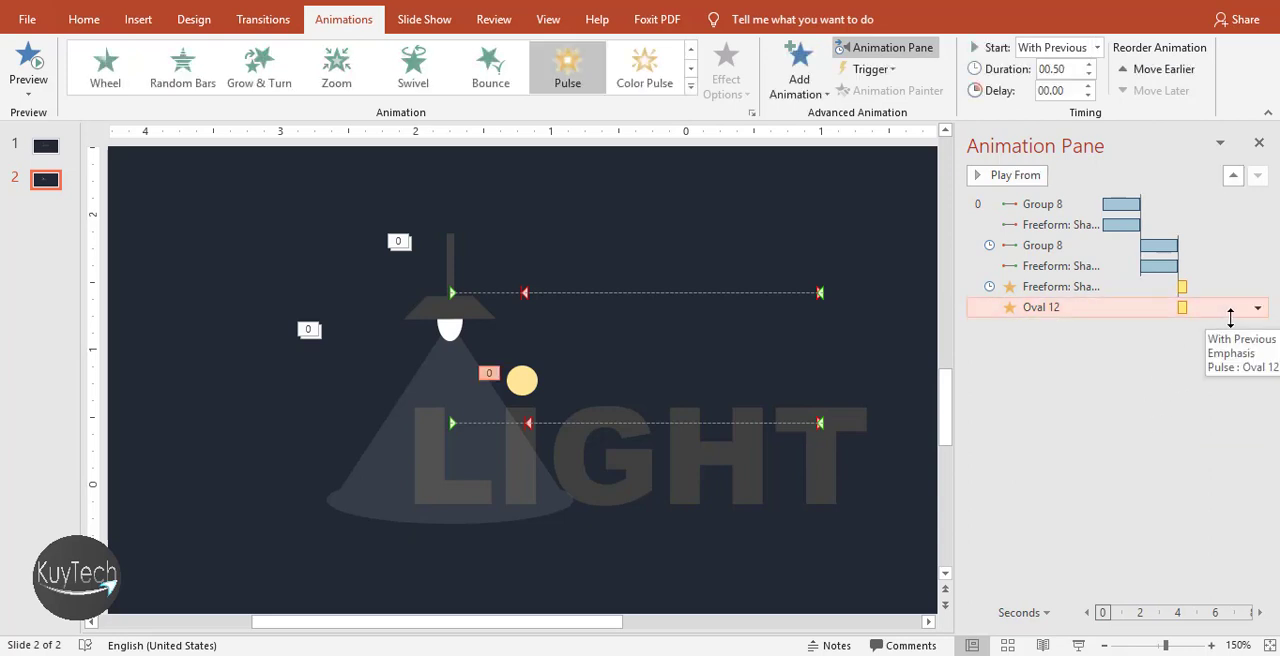
# Preview the whole animation sequence from the lamp's first motion path
pyautogui.click(1071, 205)
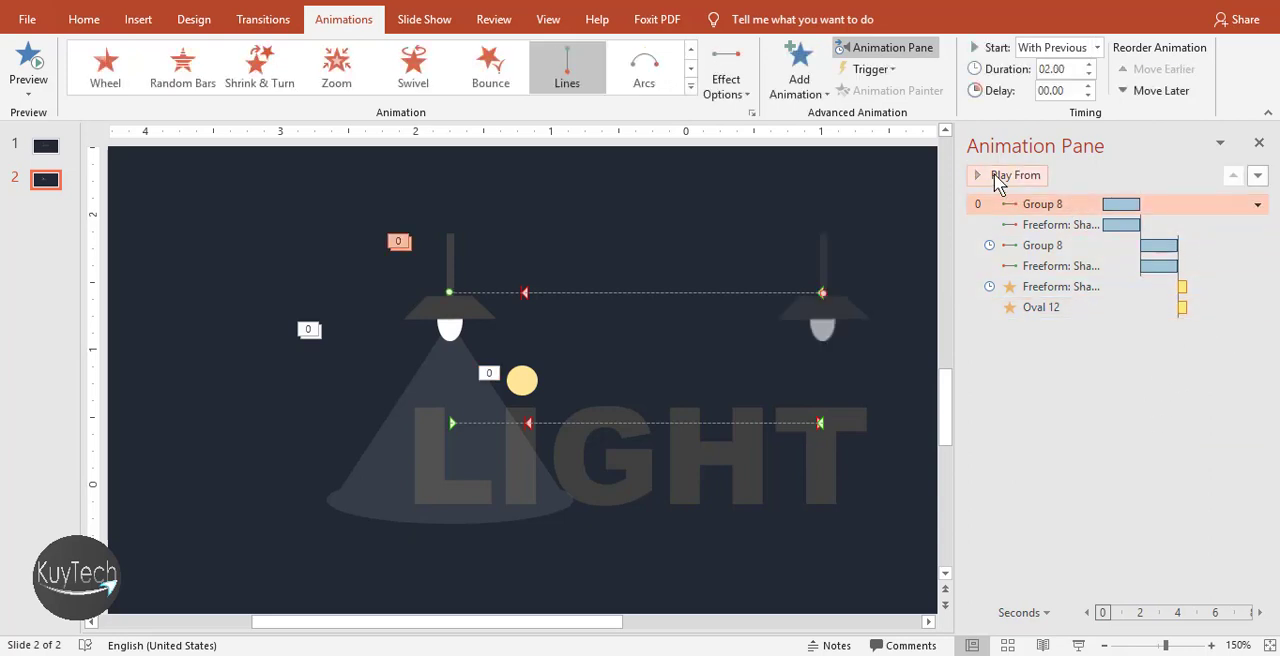
pyautogui.click(994, 175)
pyautogui.click(1016, 179)
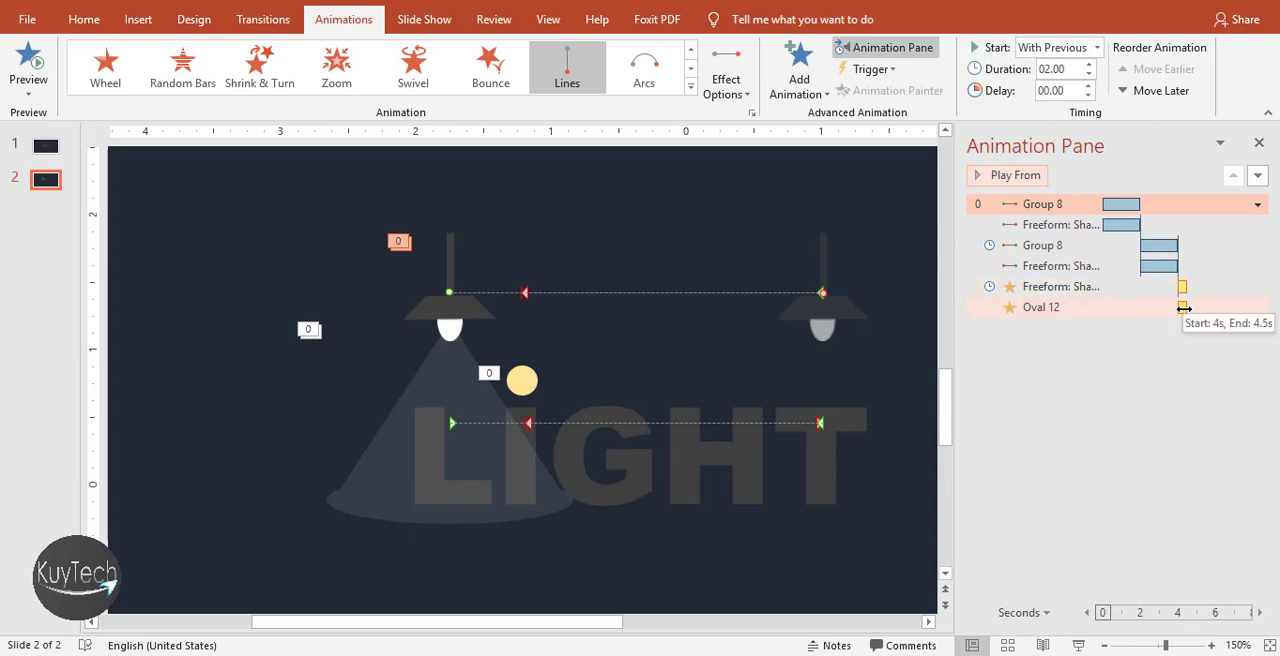
# Delay the circle's Pulse animation by 0.5 seconds, and preview it together with the light beam's Color Pulse
pyautogui.click(1183, 308)
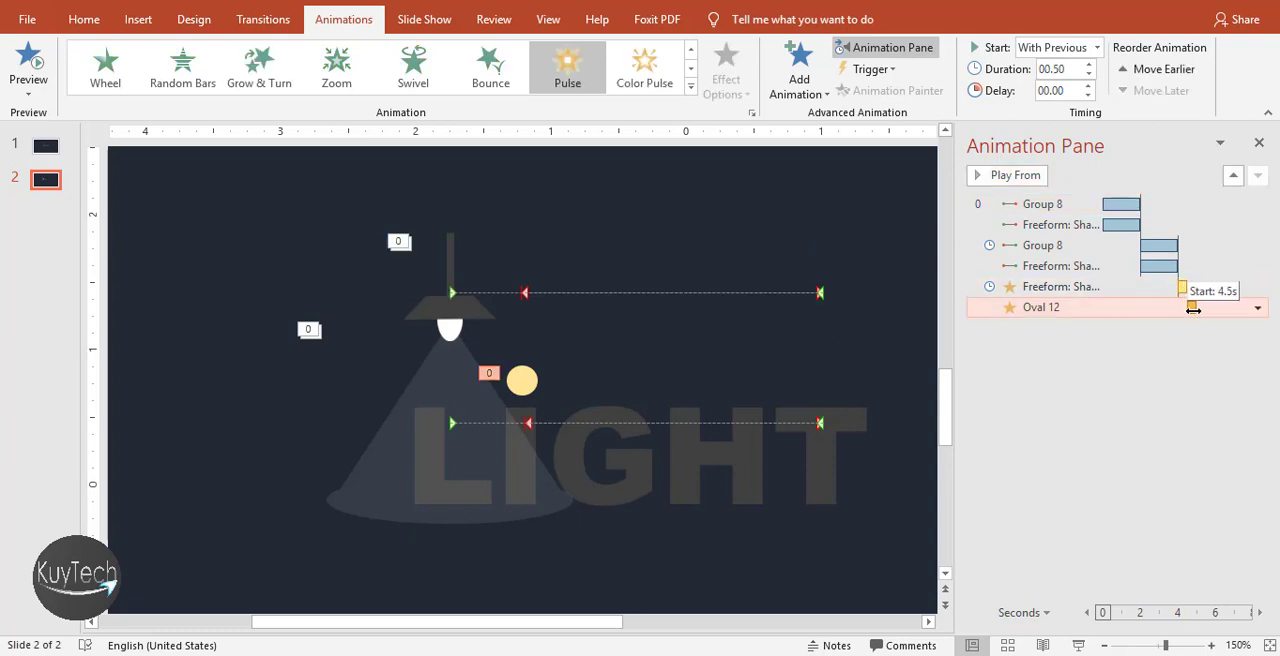
pyautogui.click(1016, 180)
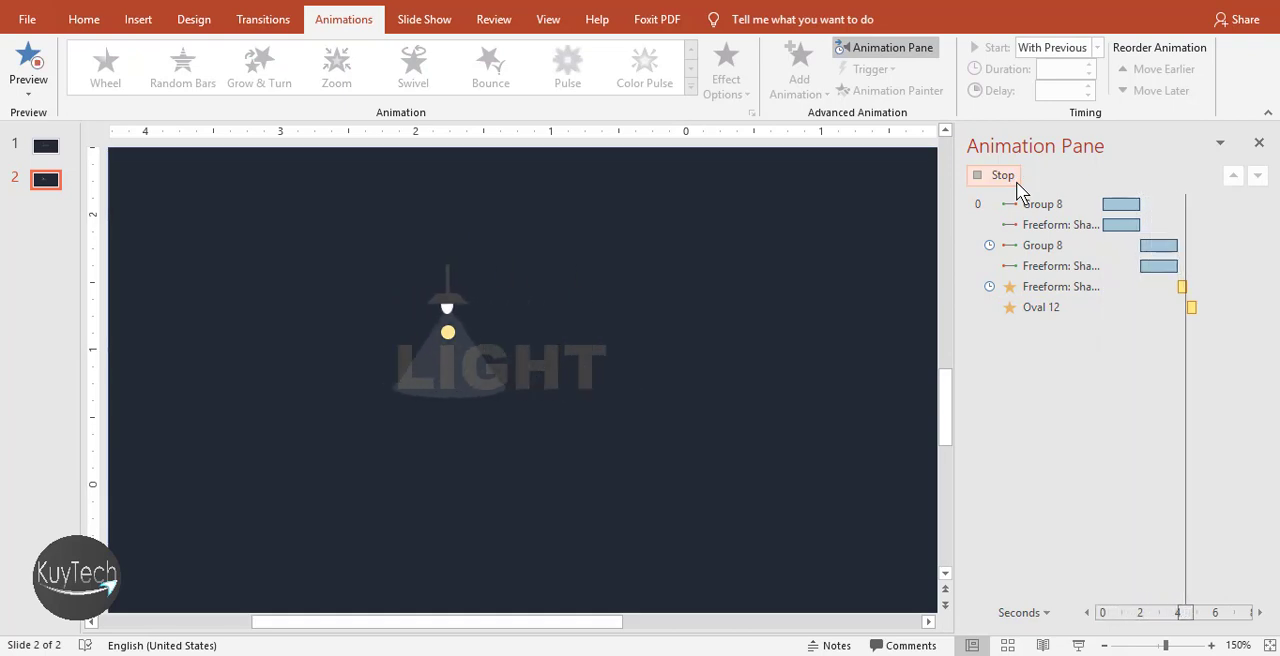
pyautogui.click(1231, 287)
pyautogui.click(1025, 179)
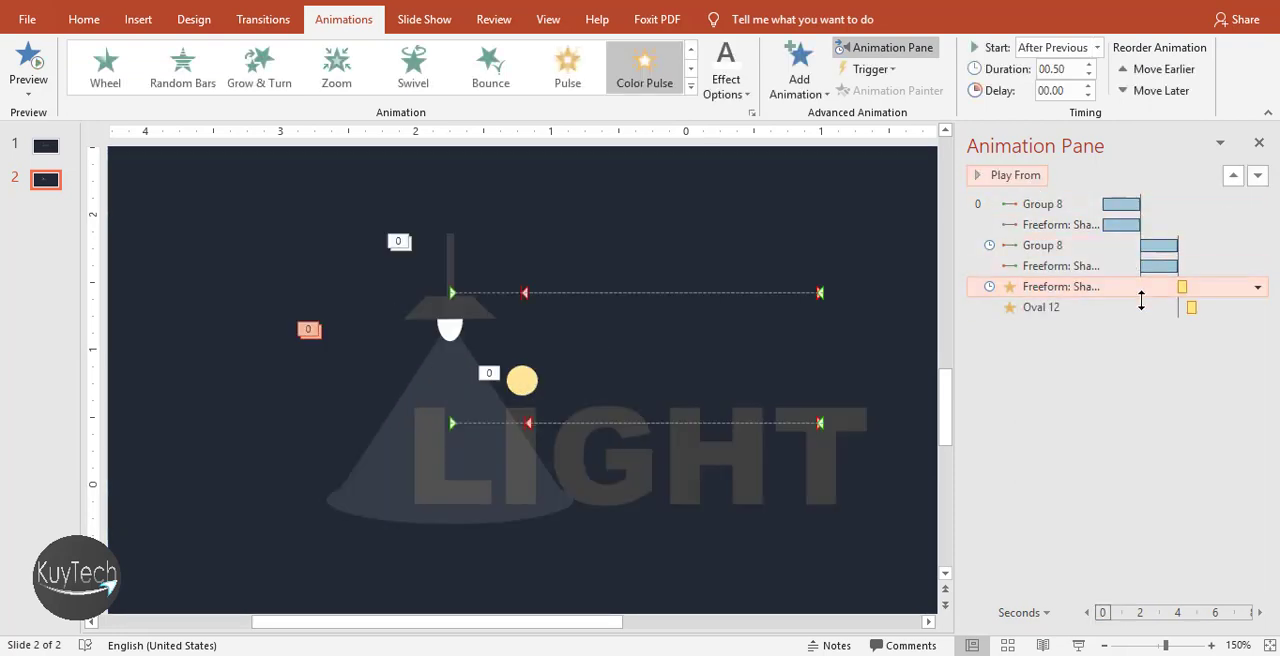
# Review the circle's Pulse settings and replay both the circle's Pulse and the light beam's Color Pulse
pyautogui.doubleClick(1140, 310)
pyautogui.click(619, 277)
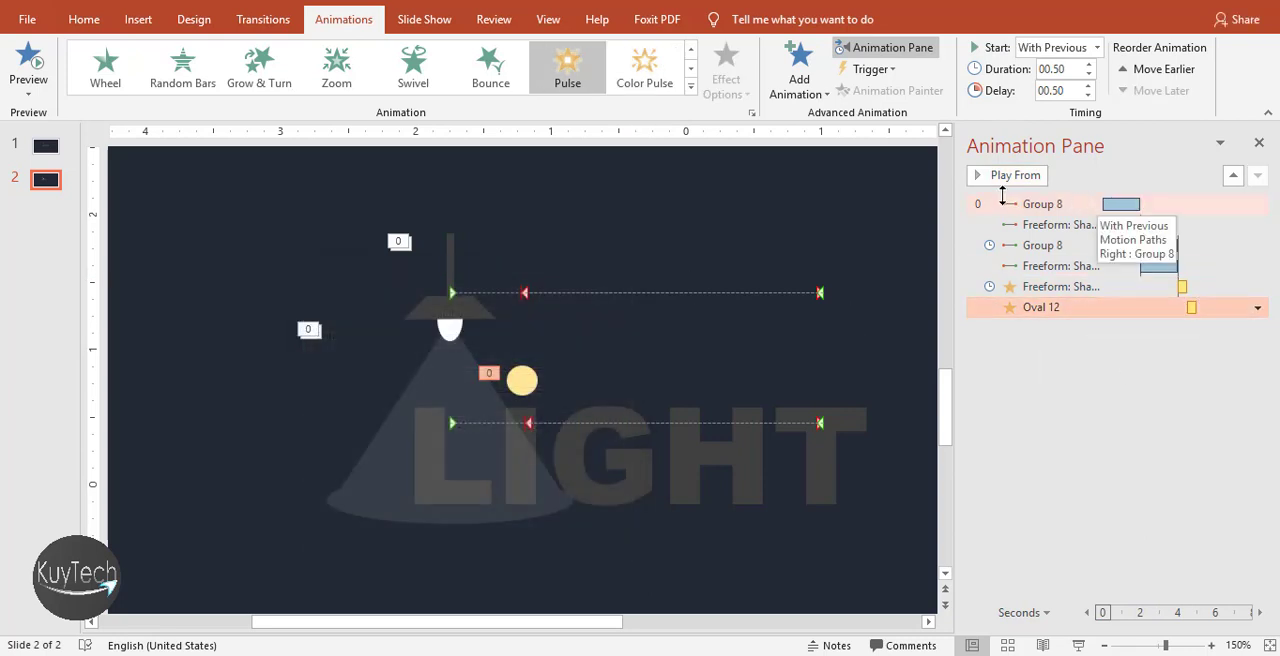
pyautogui.click(1004, 179)
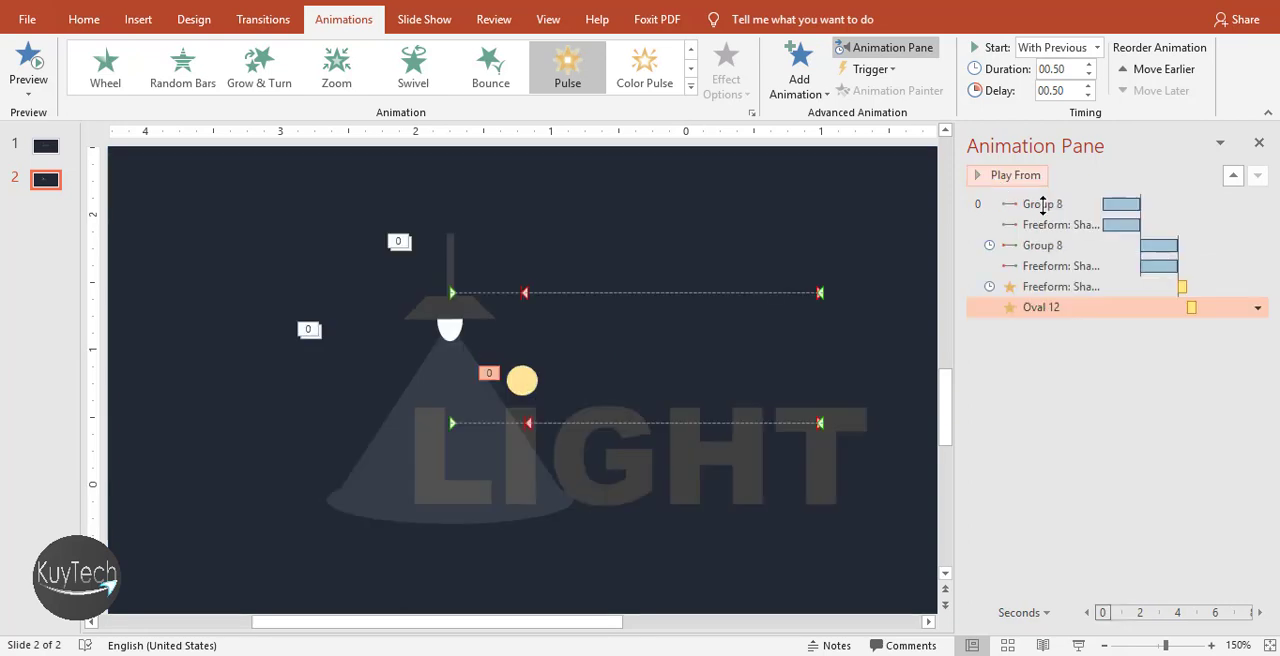
pyautogui.click(1136, 292)
pyautogui.click(1010, 185)
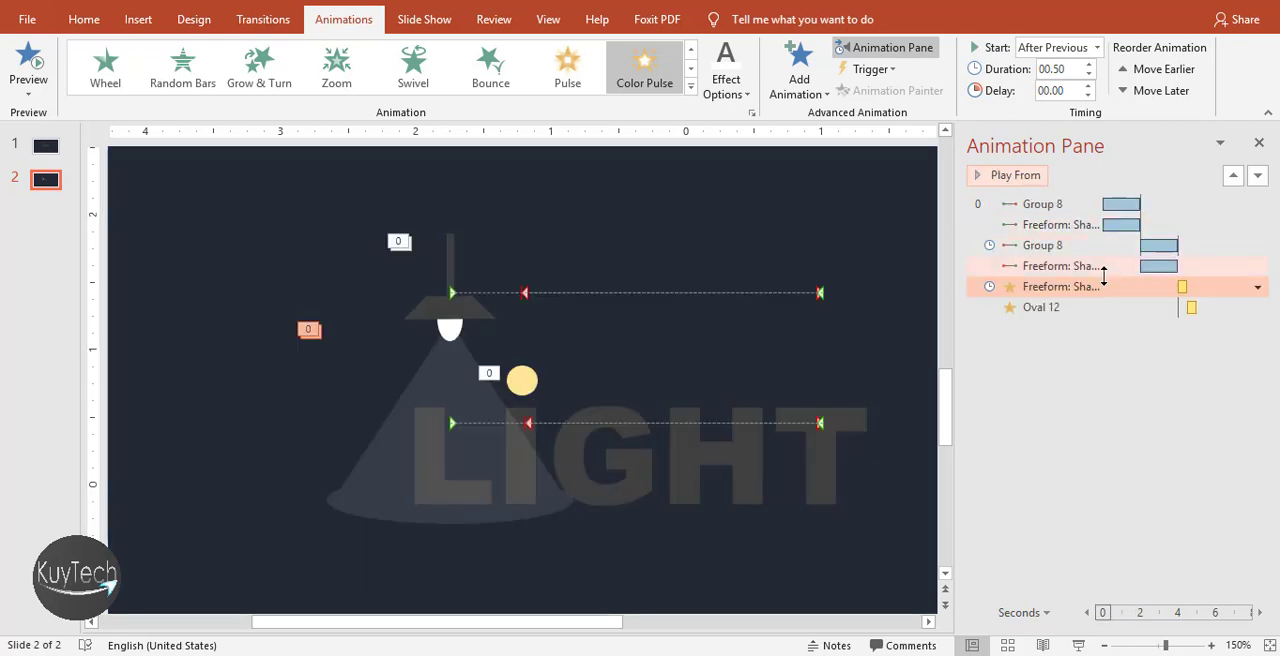
# Set the duration of the light beam's Color Pulse animation to 1 seconds (Fast)
pyautogui.click(1256, 288)
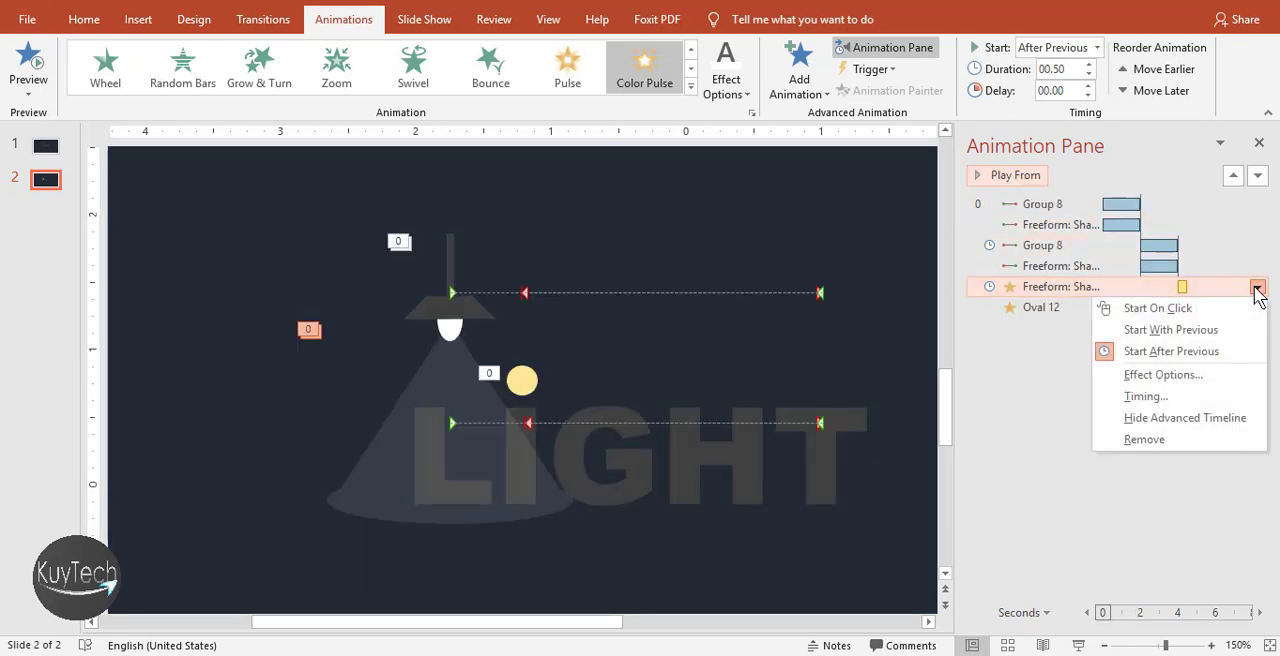
pyautogui.click(1165, 377)
pyautogui.click(371, 310)
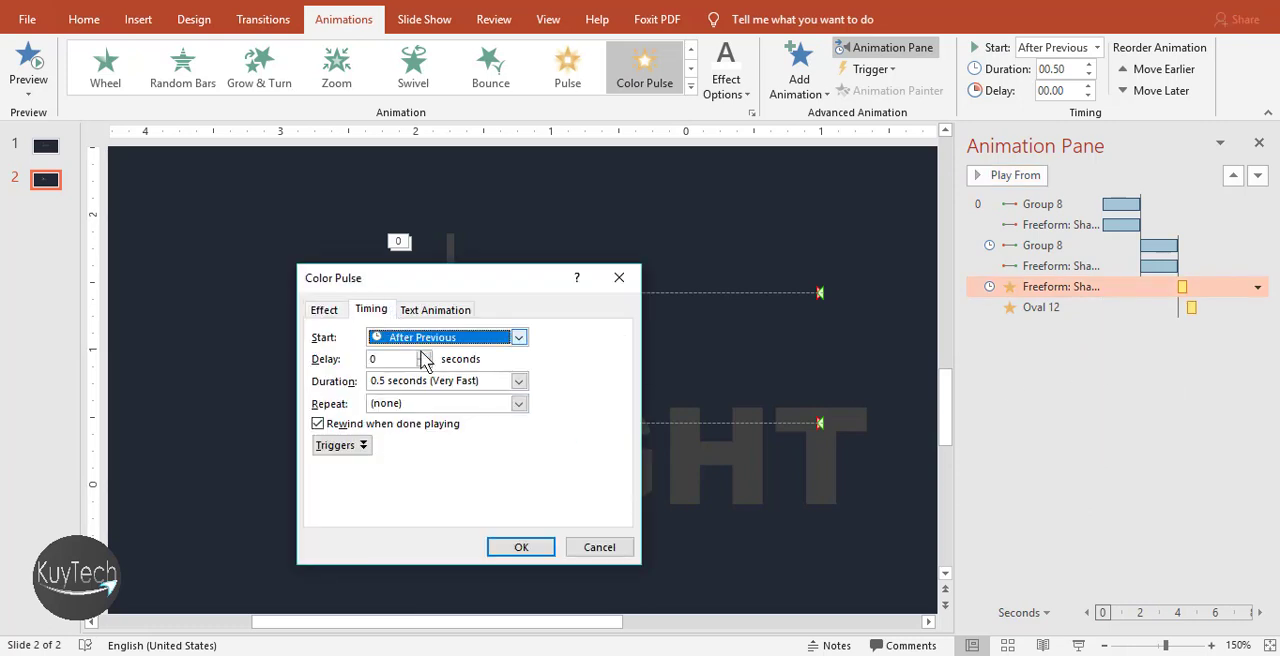
pyautogui.click(478, 388)
pyautogui.click(527, 391)
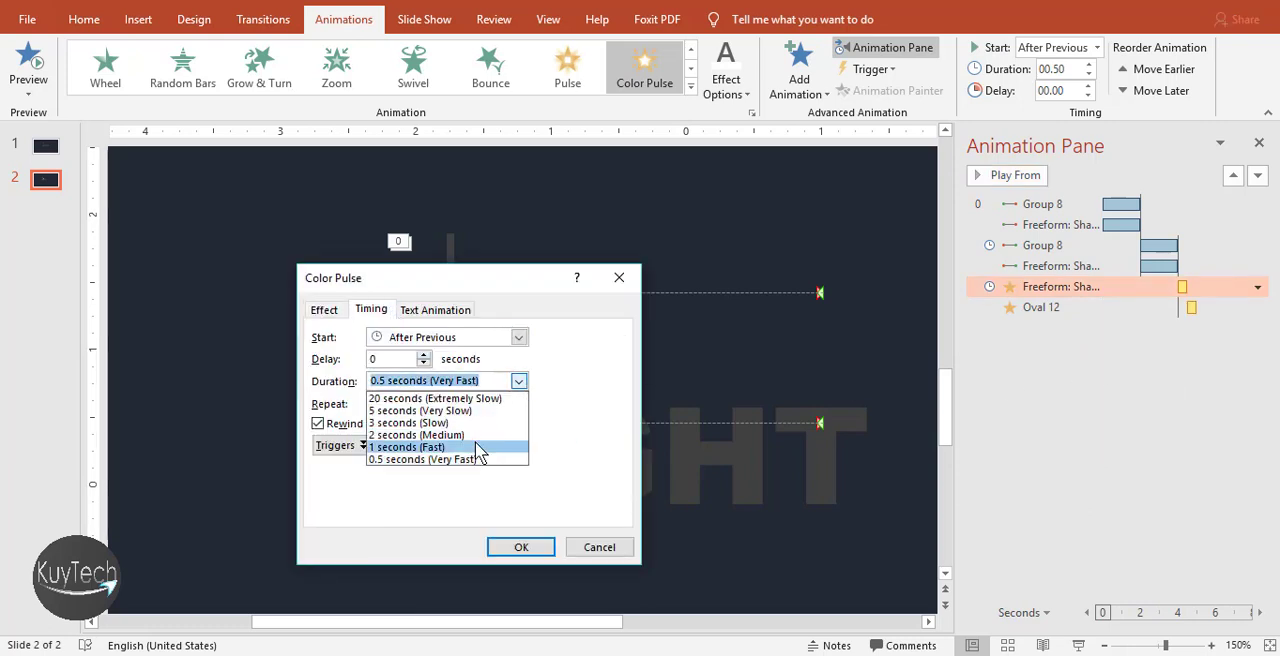
pyautogui.click(472, 447)
pyautogui.click(525, 548)
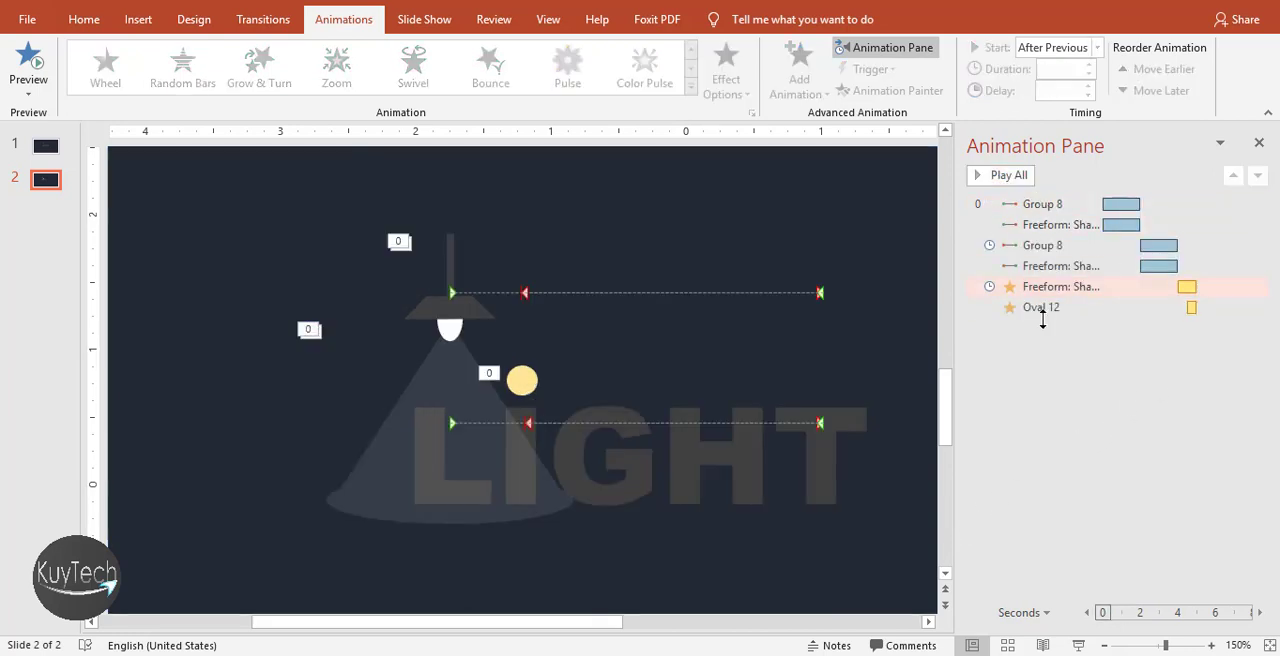
# Preview the light beam's slower Color Pulse alongside the circle's Pulse
pyautogui.click(1041, 308)
pyautogui.click(1058, 288)
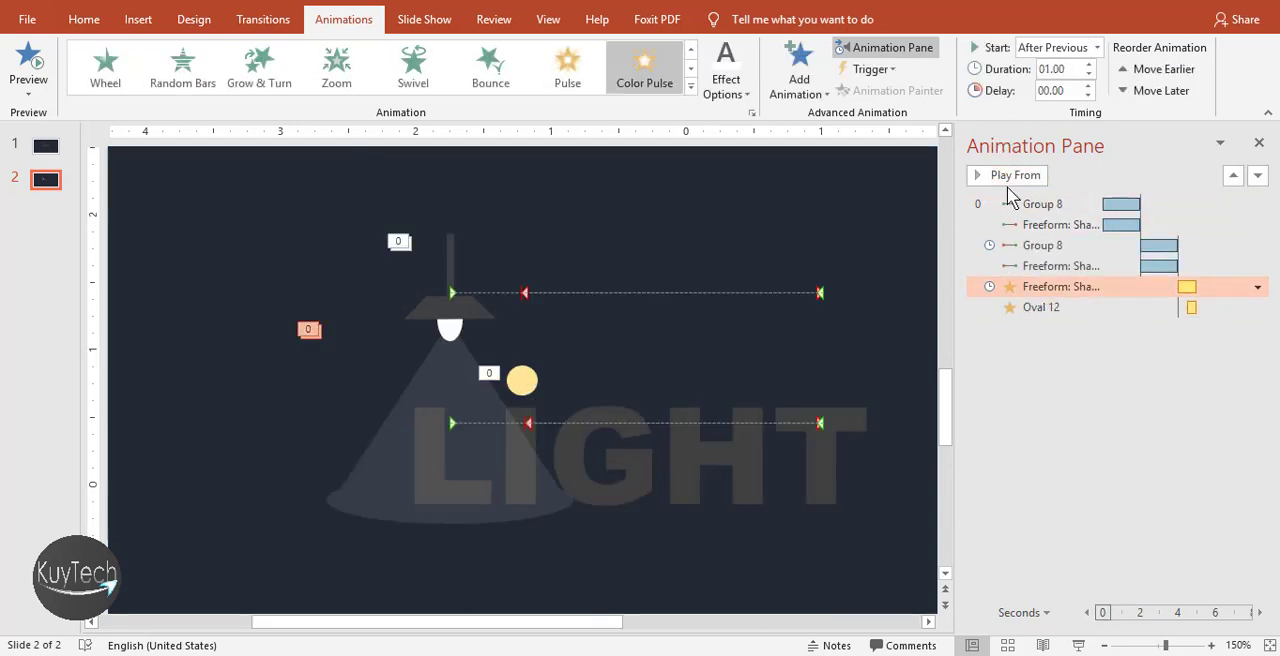
pyautogui.click(1009, 184)
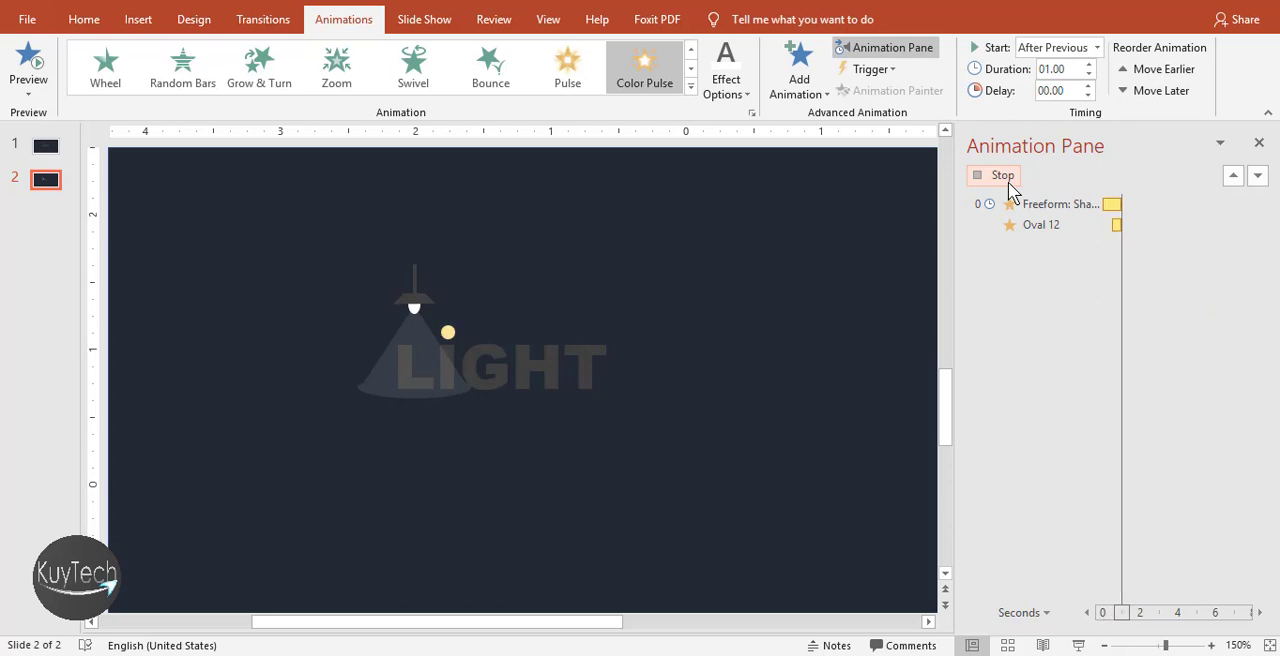
pyautogui.click(1009, 178)
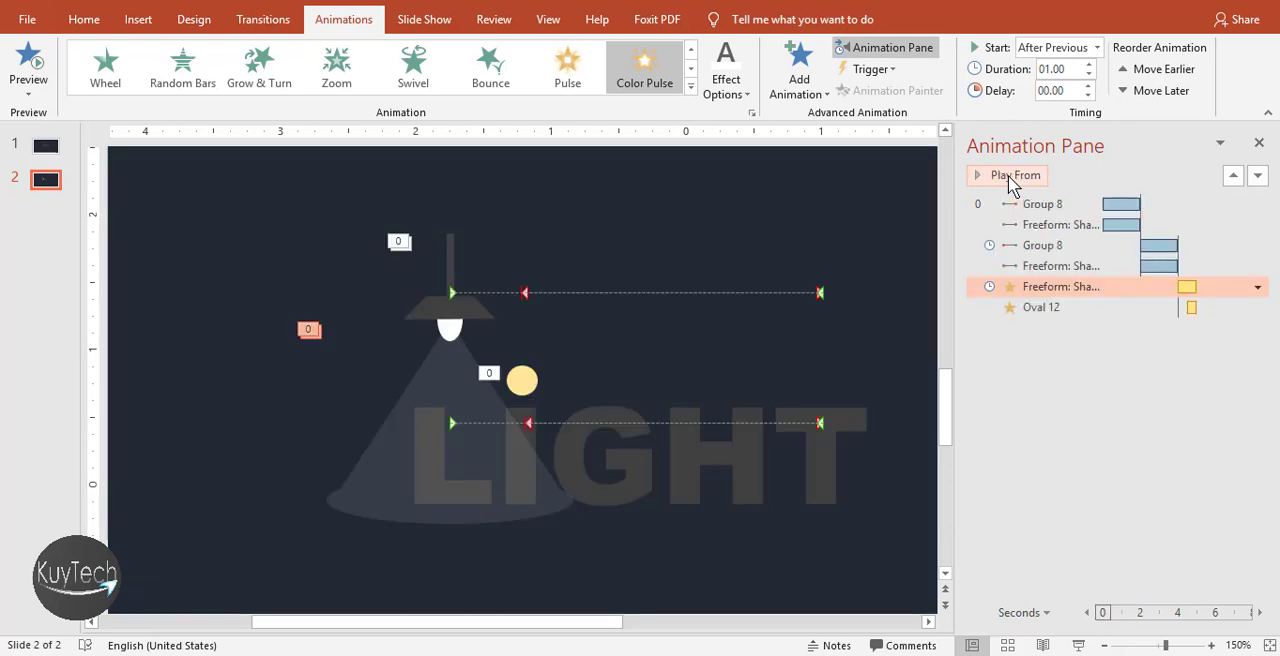
# Remove the light beam's Color Pulse animation and select the beam for another animation
pyautogui.click(1257, 287)
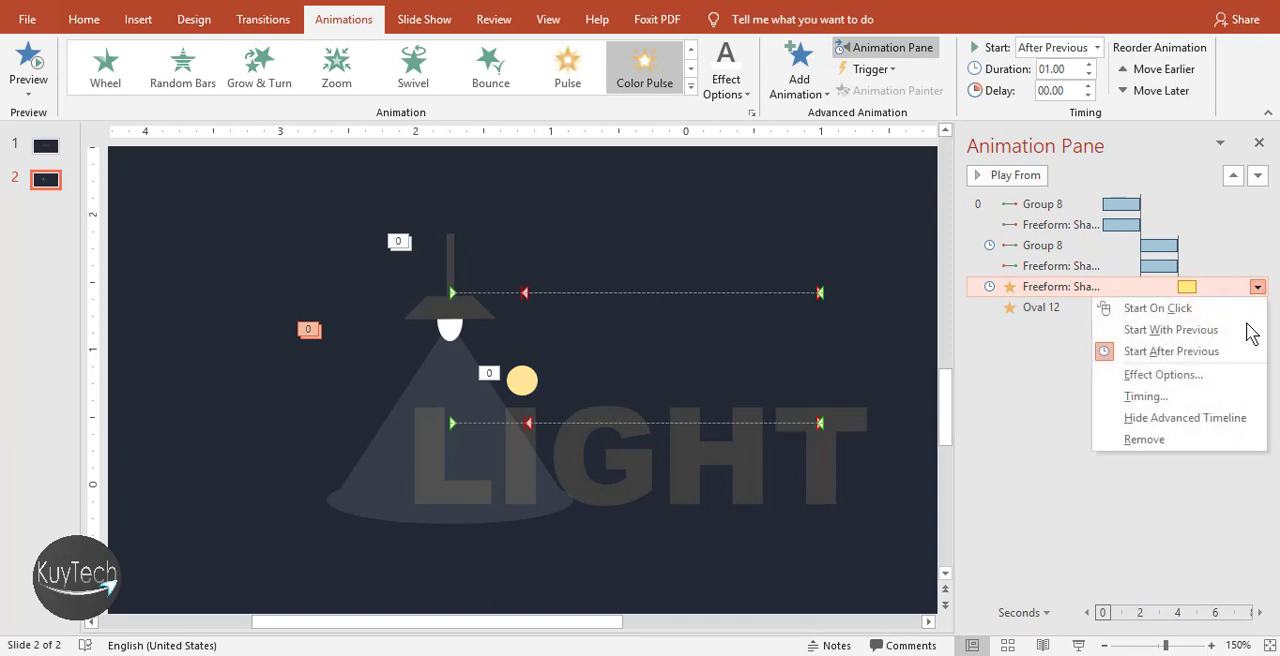
pyautogui.click(1194, 440)
pyautogui.click(400, 448)
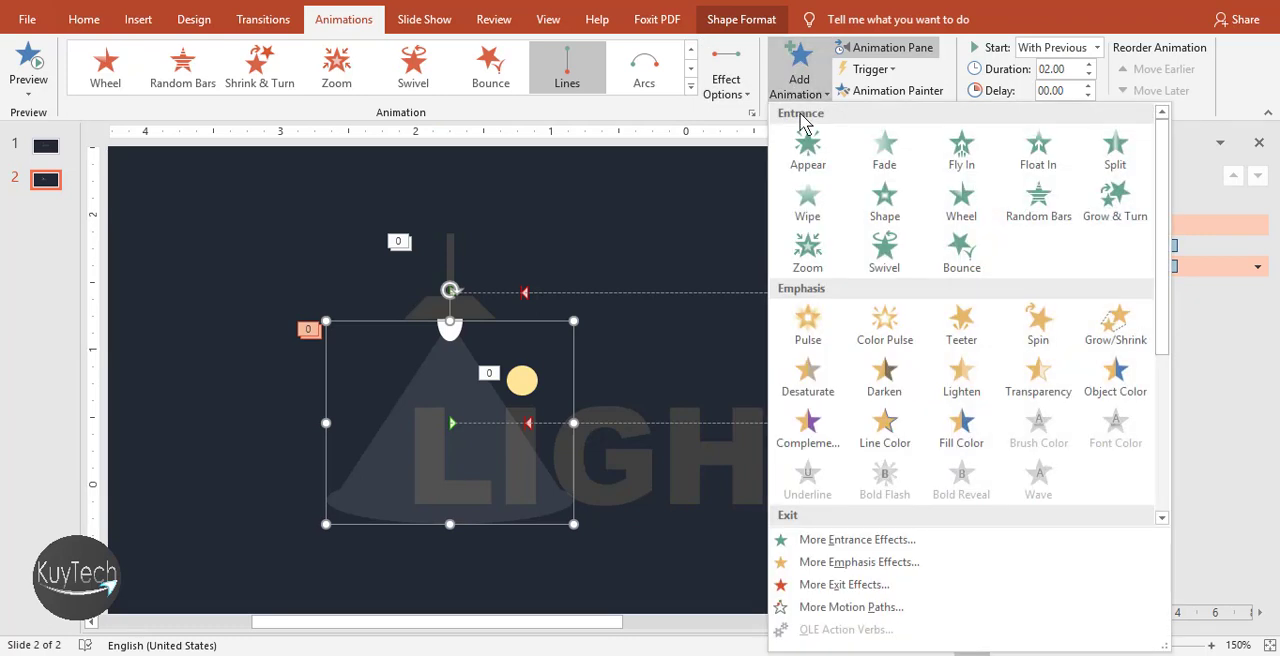
# Add a Pulse emphasis animation to the light beam and set it to start After Previous
pyautogui.click(799, 68)
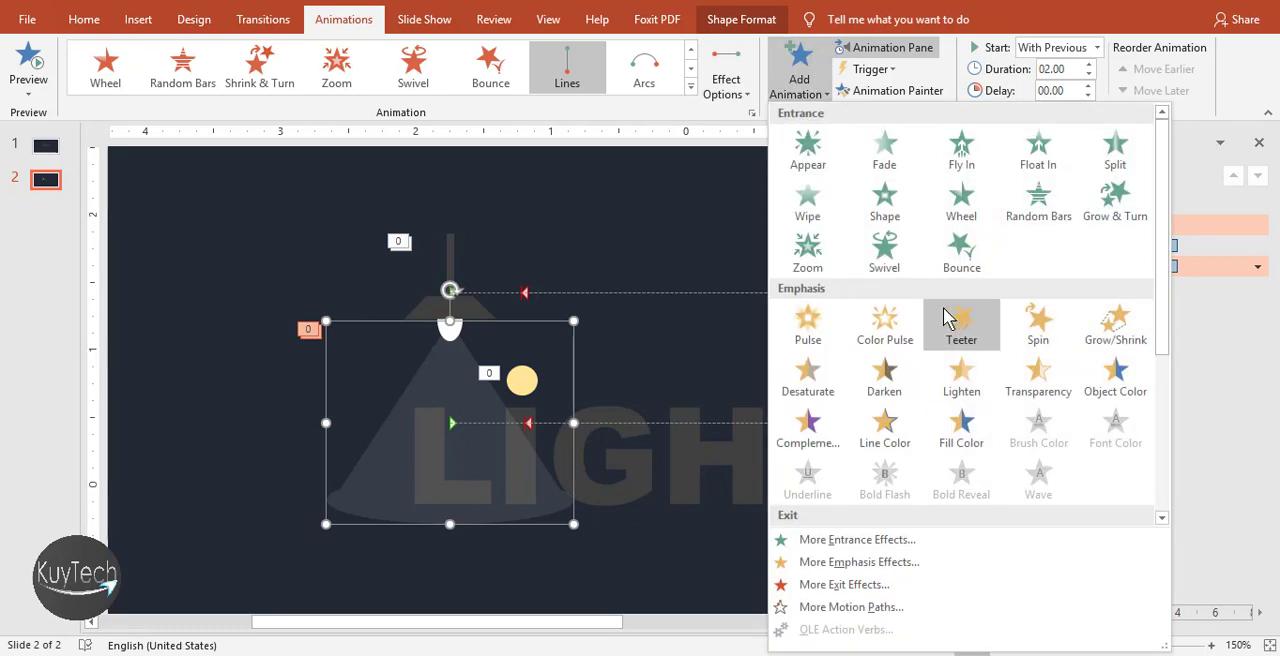
pyautogui.click(822, 338)
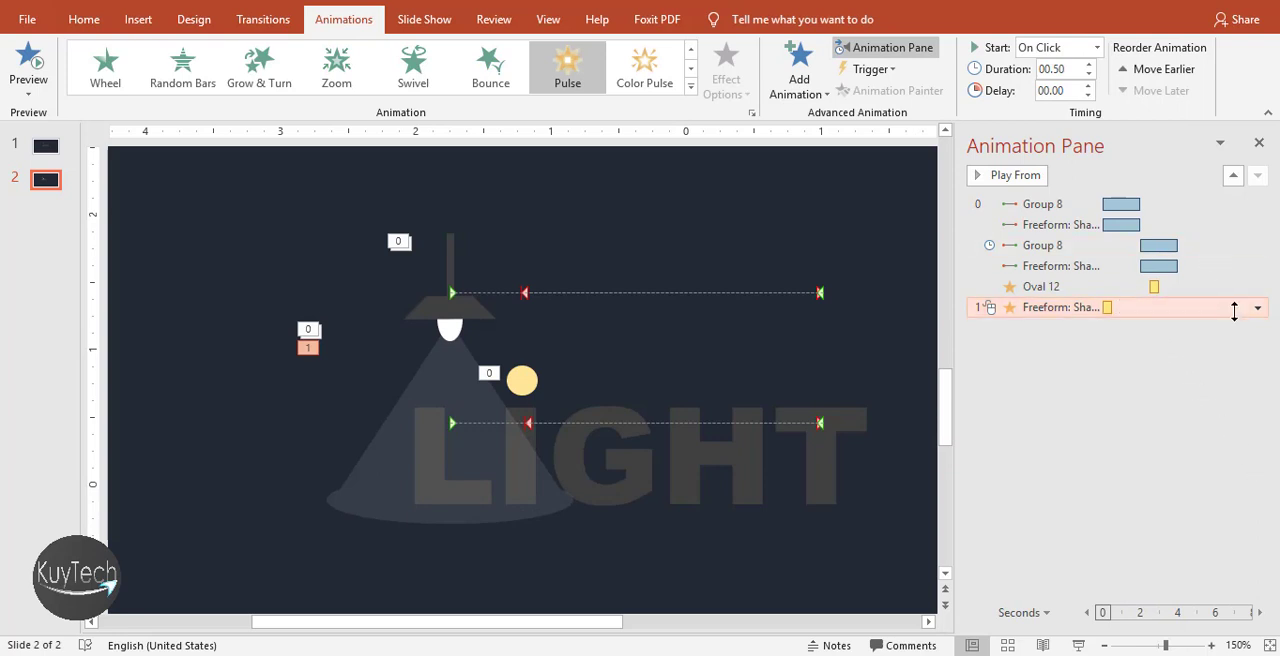
pyautogui.click(1257, 314)
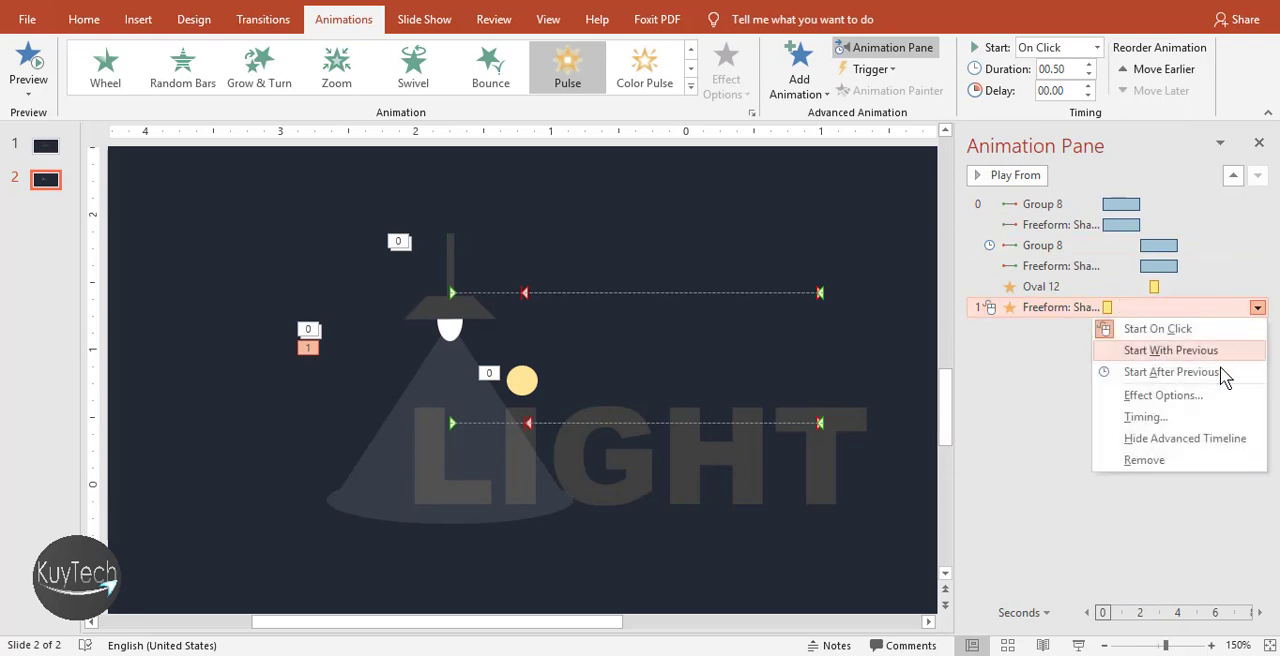
pyautogui.click(1220, 372)
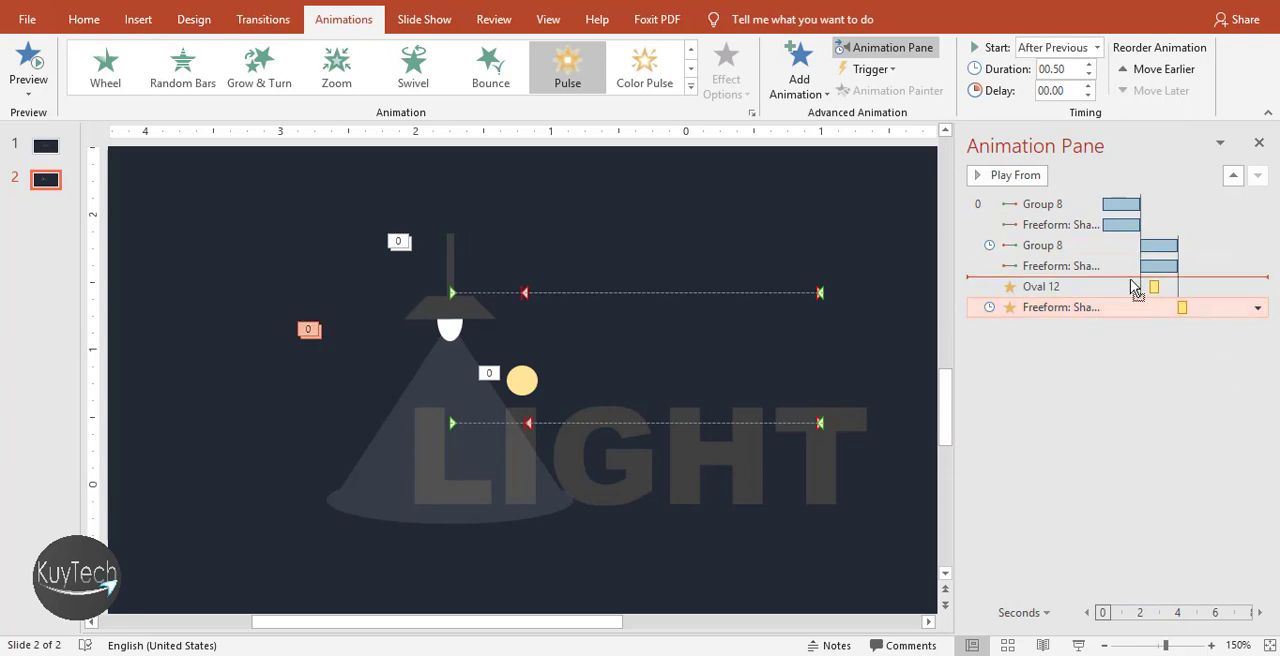
# Move the light beam's Pulse ahead of the circle's Pulse and make the circle's Pulse start With Previous without a delay
pyautogui.moveTo(1135, 288); pyautogui.dragTo(1131, 288)
pyautogui.click(1131, 443)
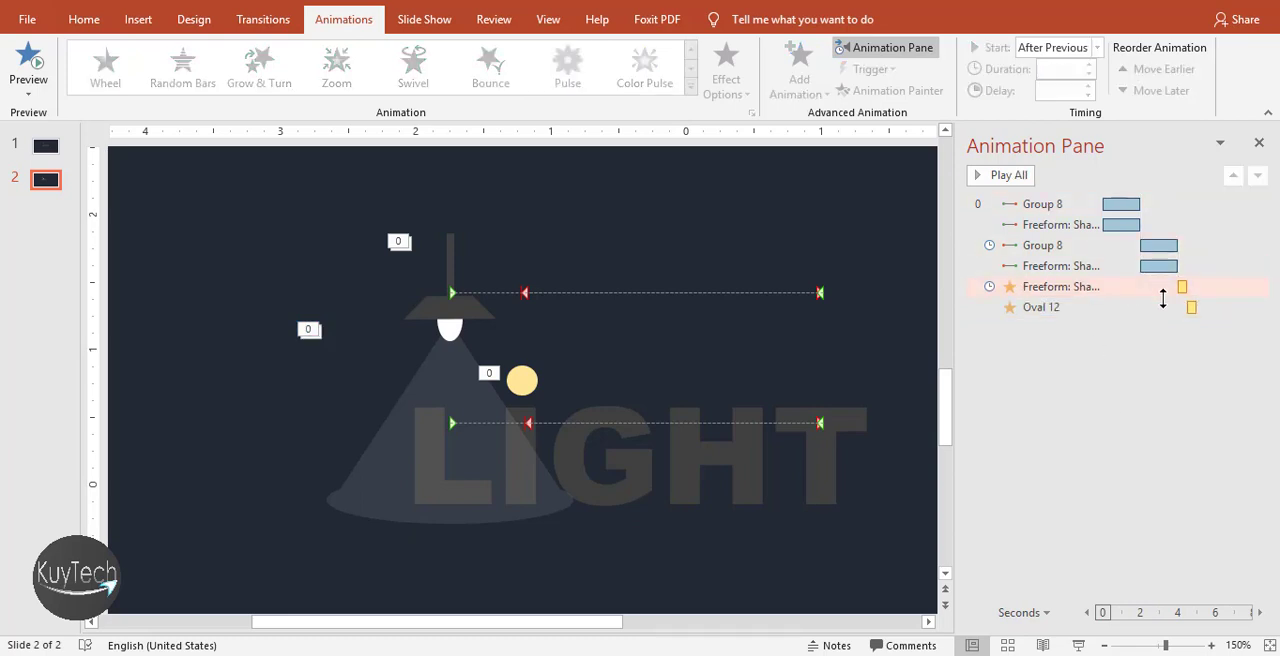
pyautogui.click(1204, 310)
pyautogui.click(1257, 308)
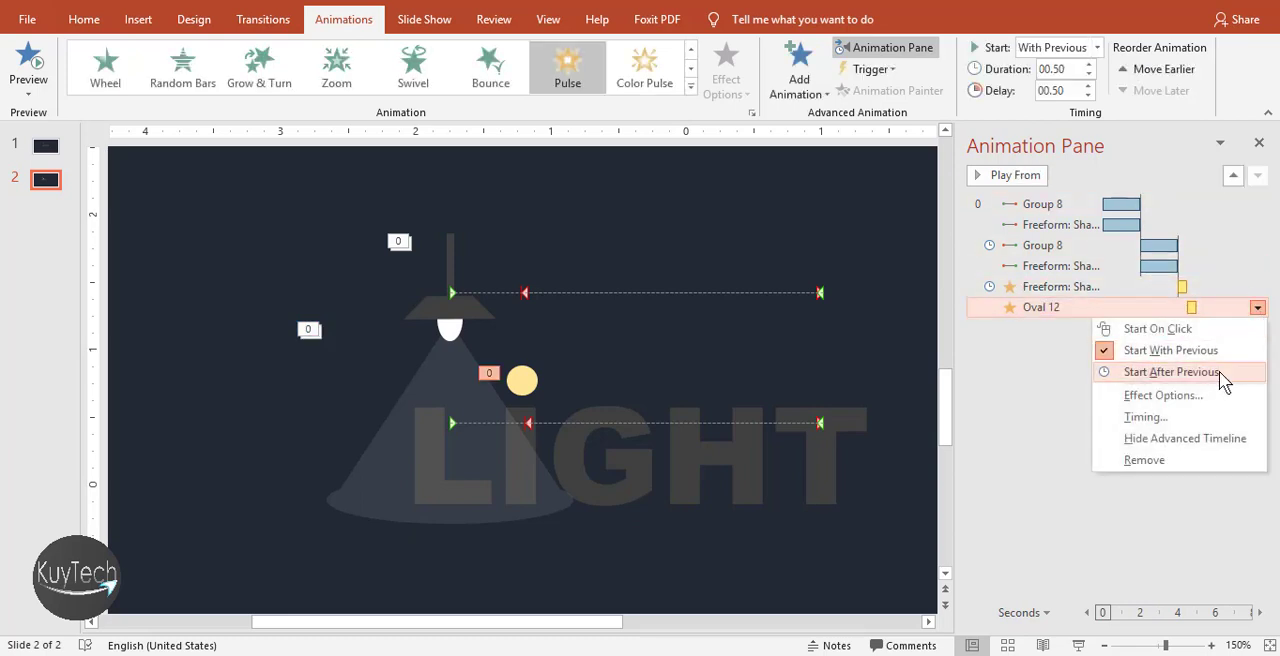
pyautogui.click(1222, 372)
pyautogui.click(1237, 342)
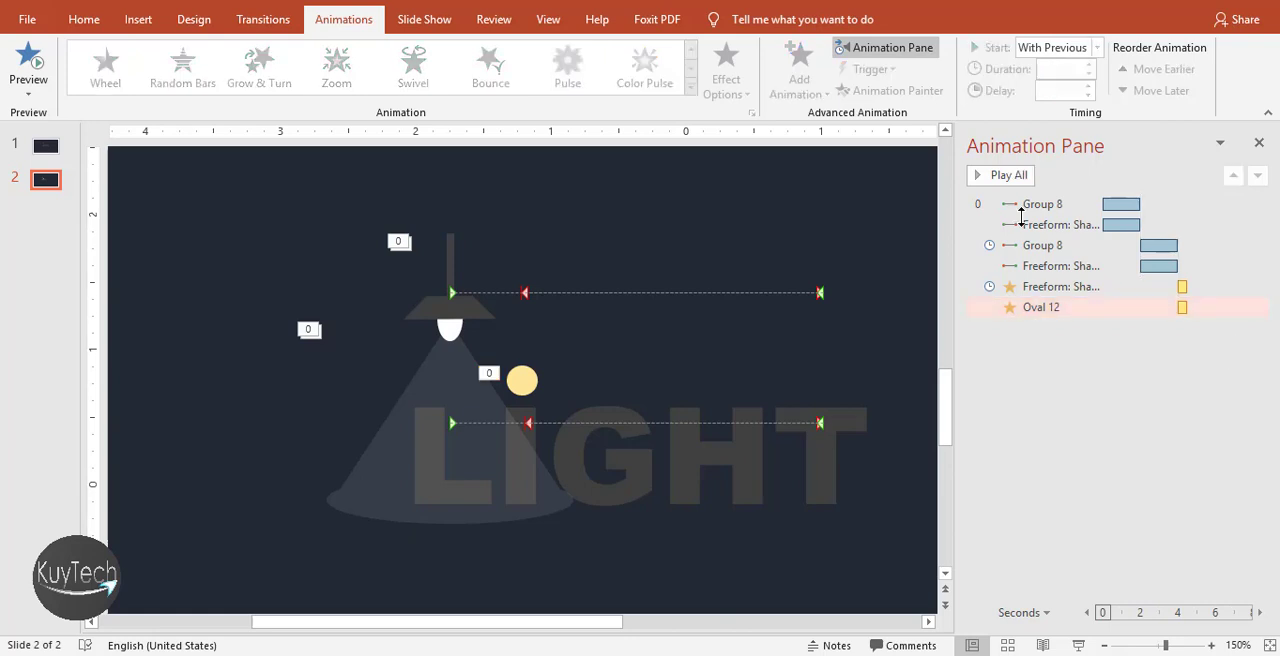
# Preview the full animation sequence, then replay it from the beam's return motion and from the Pulse effects
pyautogui.click(1008, 176)
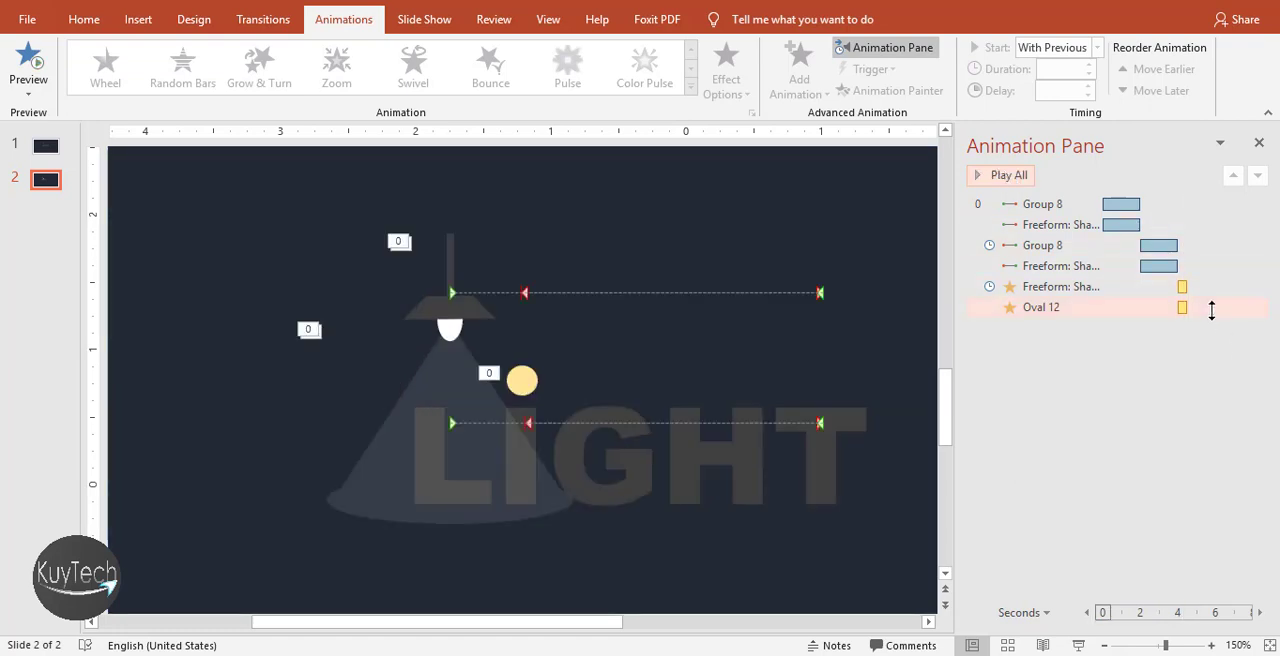
pyautogui.click(1211, 311)
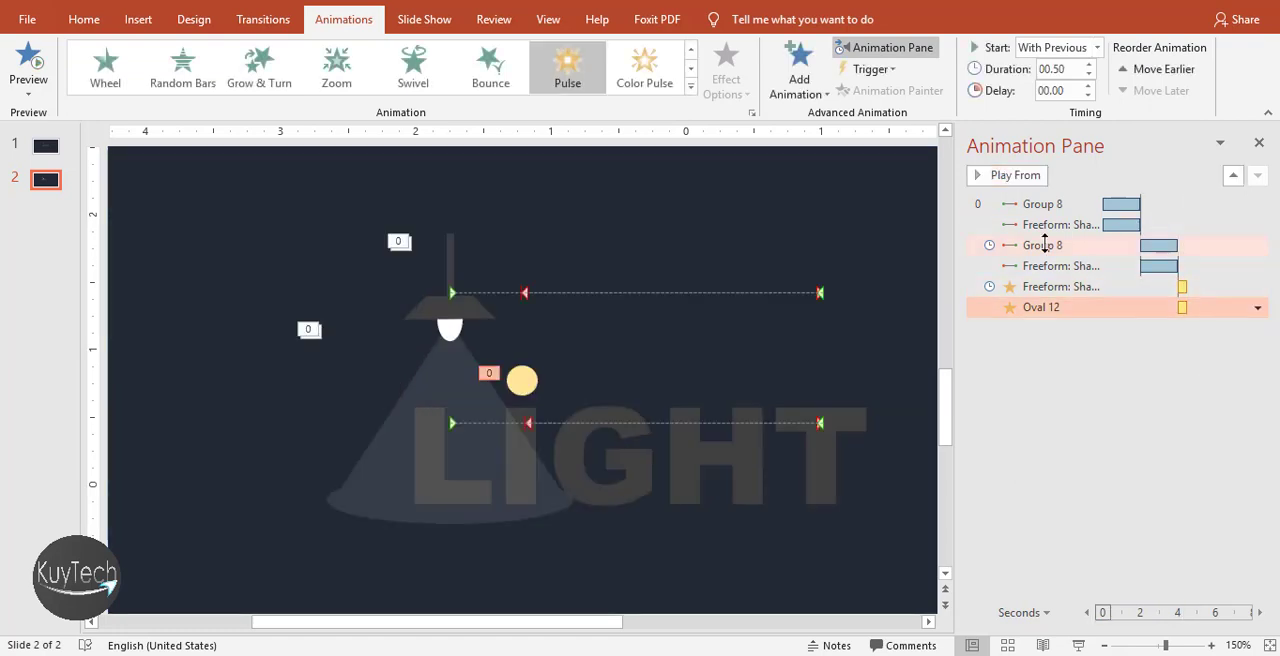
pyautogui.click(999, 172)
pyautogui.click(999, 172)
pyautogui.click(1086, 266)
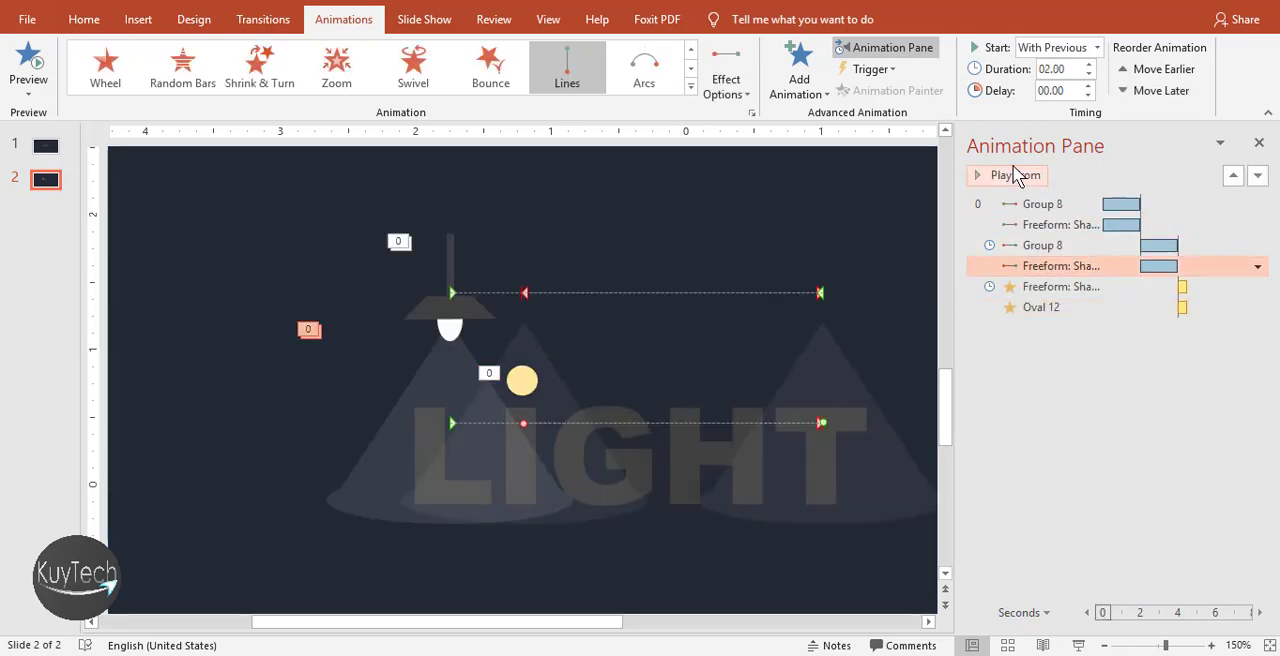
pyautogui.click(1021, 178)
pyautogui.click(1083, 347)
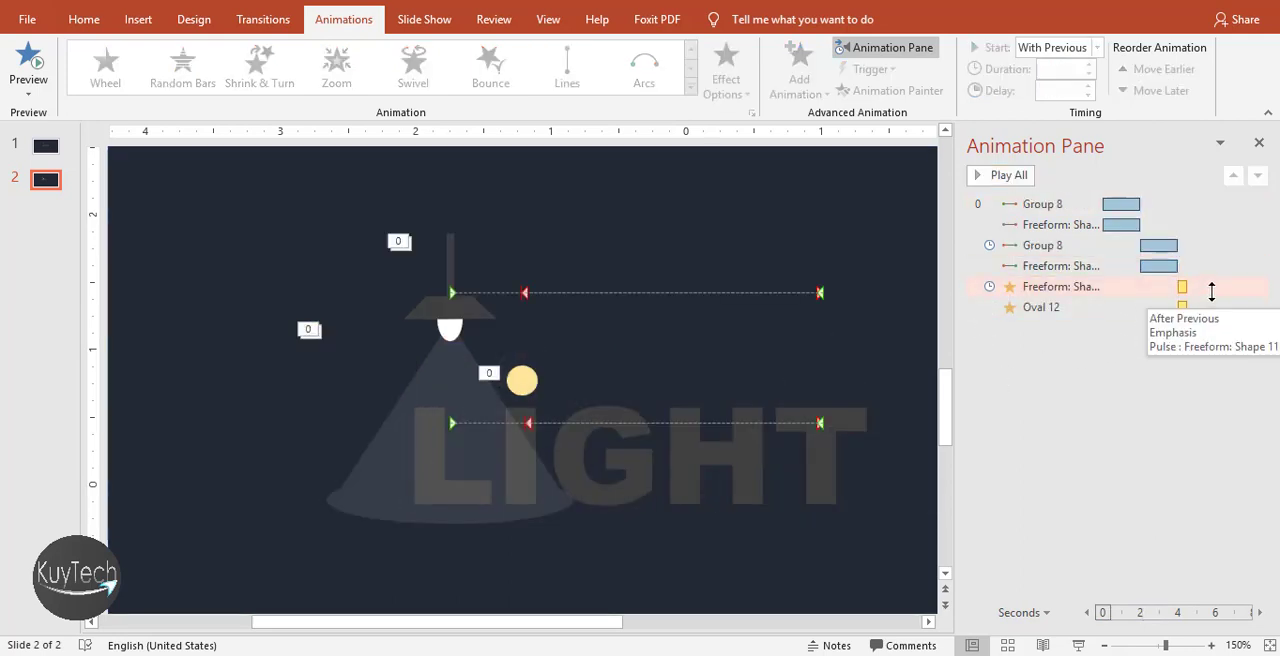
pyautogui.click(1211, 290)
pyautogui.click(993, 178)
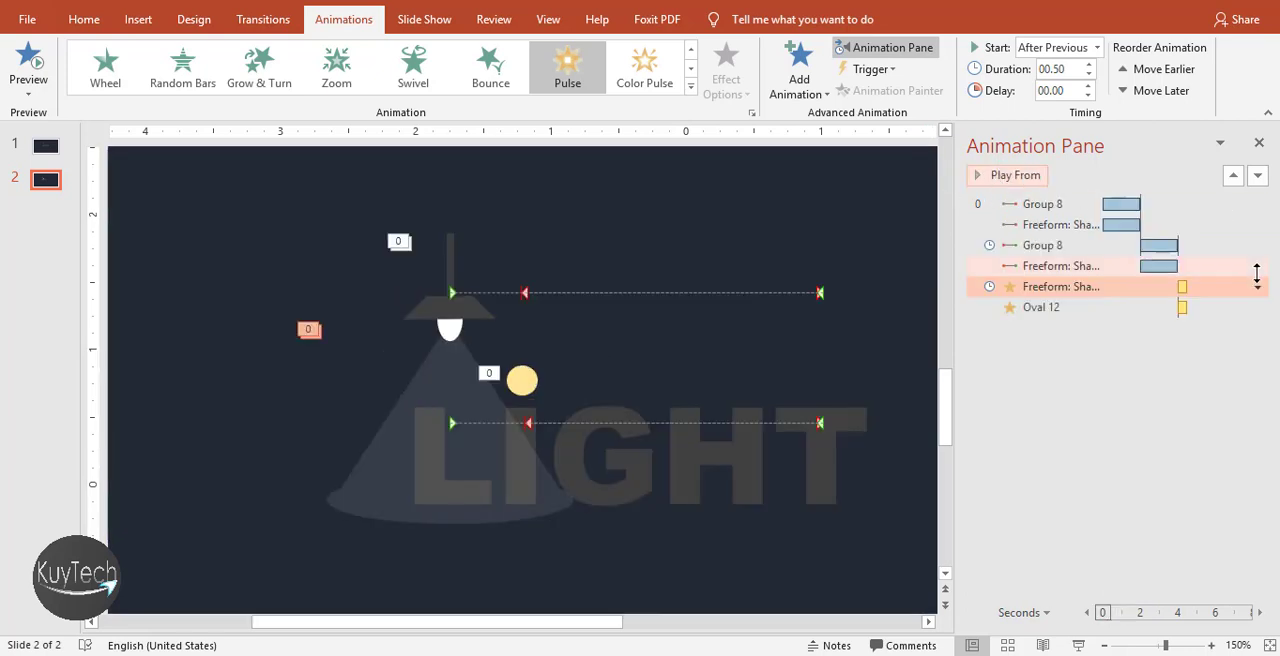
# Review the effect and timing settings of the light beam's Pulse animation
pyautogui.click(1257, 286)
pyautogui.click(1110, 379)
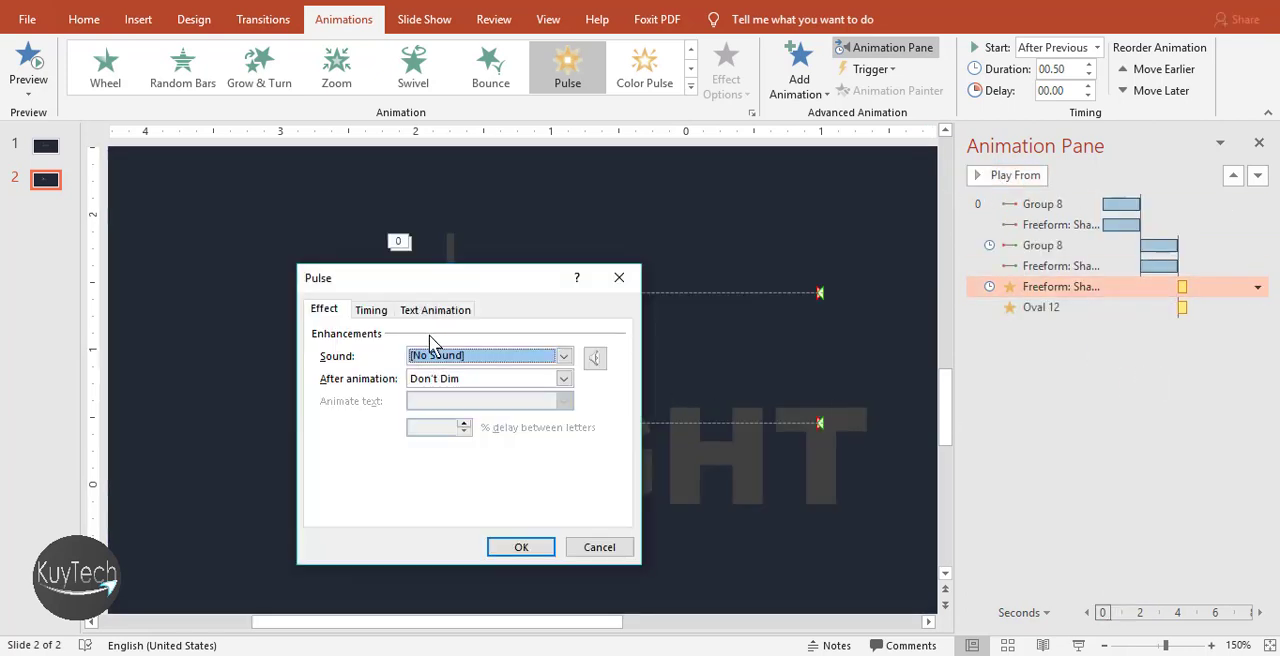
pyautogui.click(371, 310)
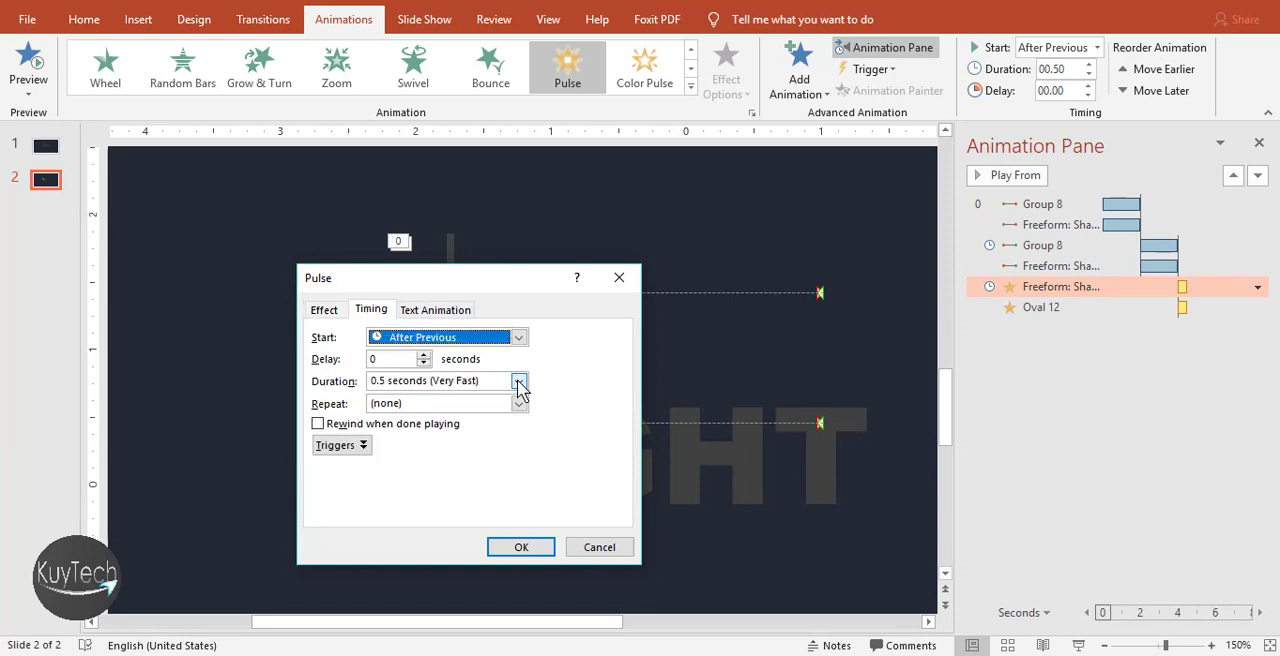
pyautogui.click(493, 550)
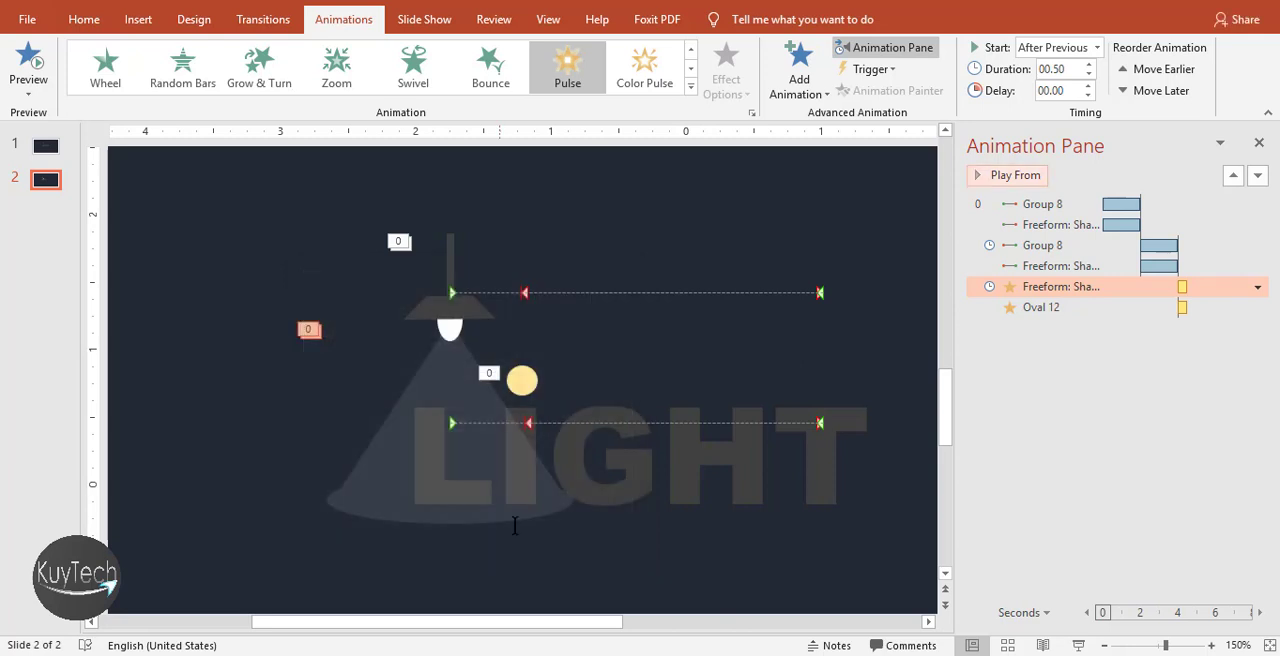
# Close the Animation Pane and play the current slide as a slide show to check the finished lamp animation
pyautogui.click(1259, 144)
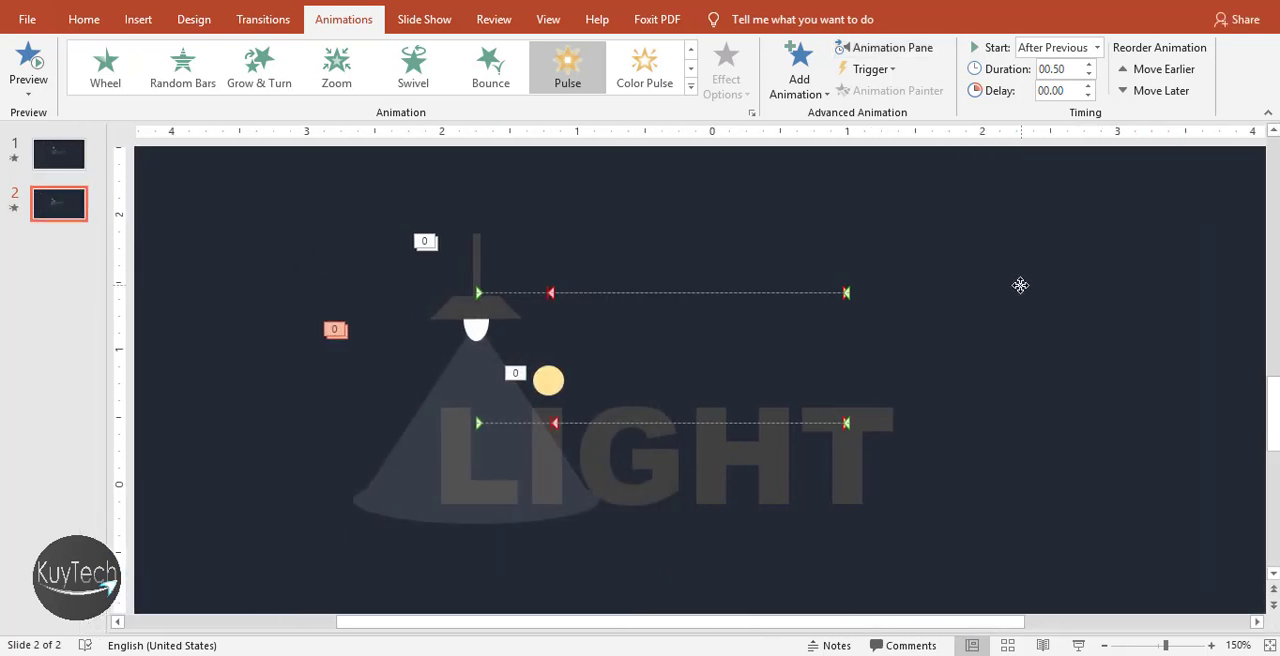
pyautogui.click(1020, 285)
pyautogui.click(1077, 646)
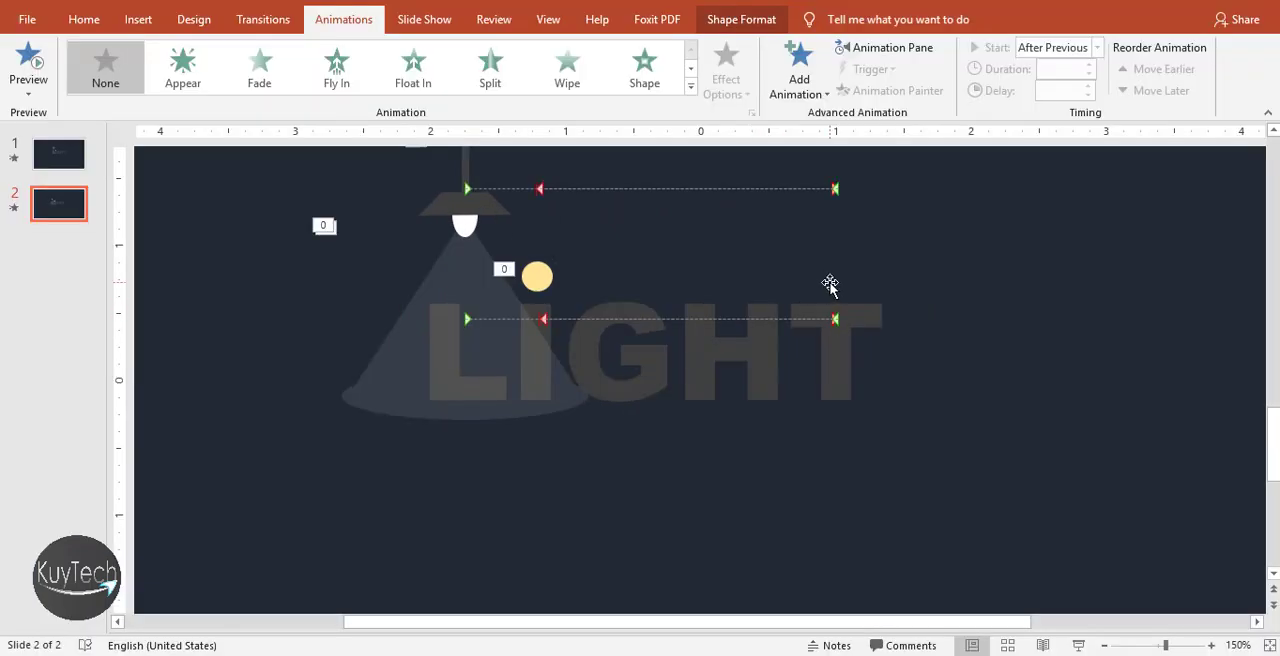
pyautogui.keyDown('ctrl'); pyautogui.scroll(-8, 838, 322); pyautogui.keyUp('ctrl')
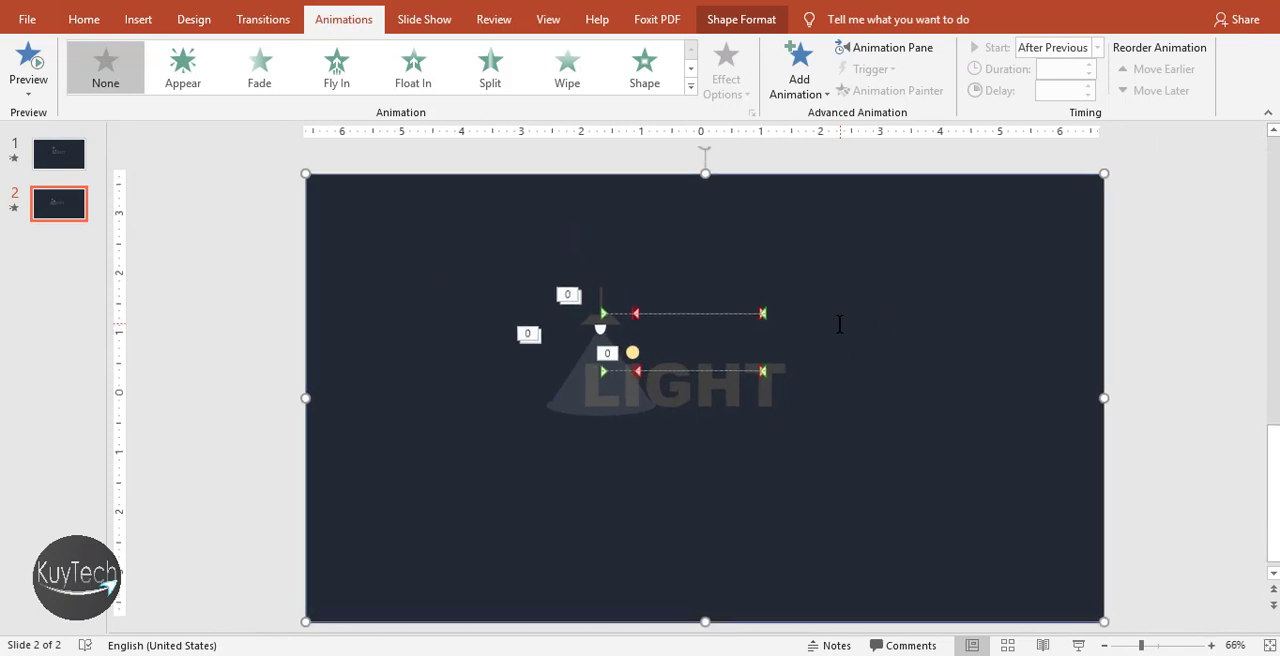
pyautogui.click(1136, 240)
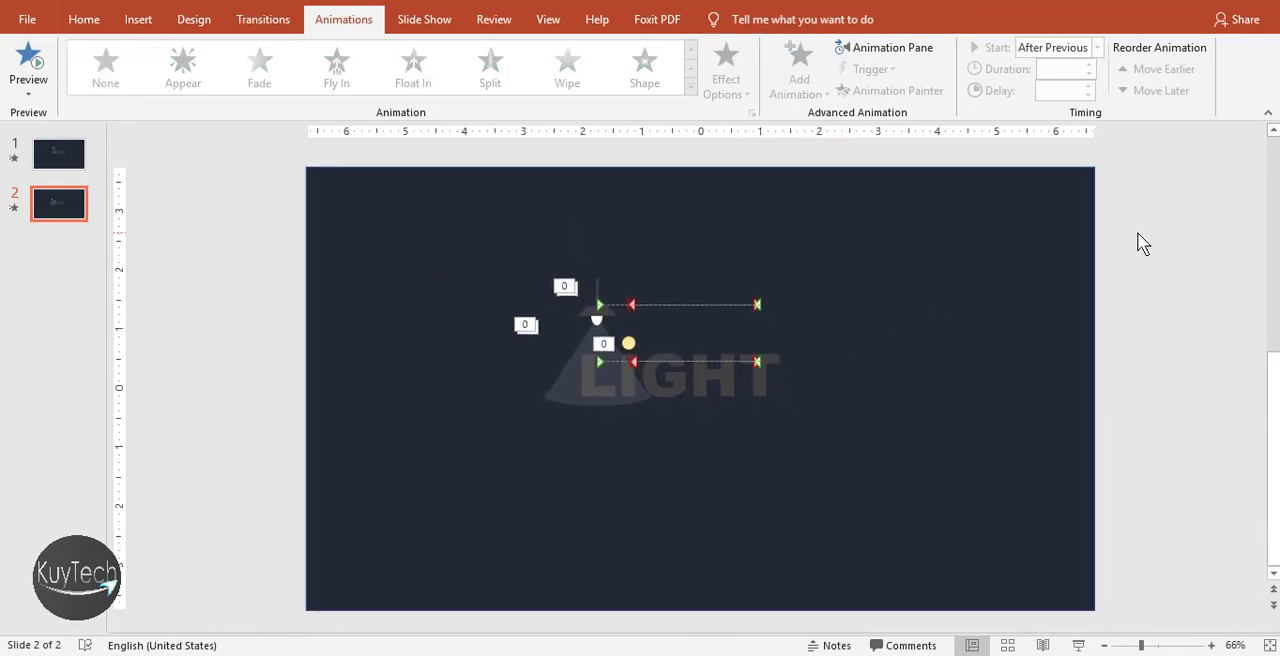